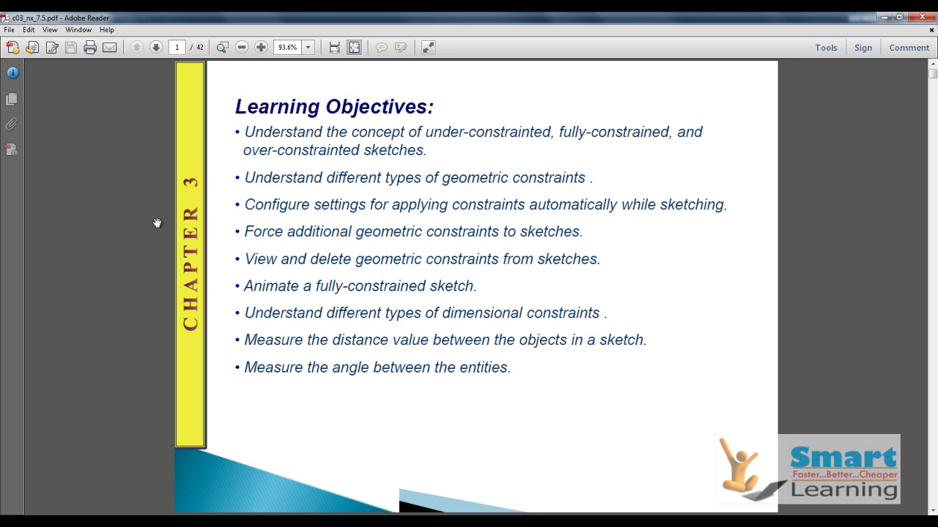
Step: Scroll the PDF notes down past the Chapter 3 Learning Objectives page
scroll(157, 223, "down", 1)
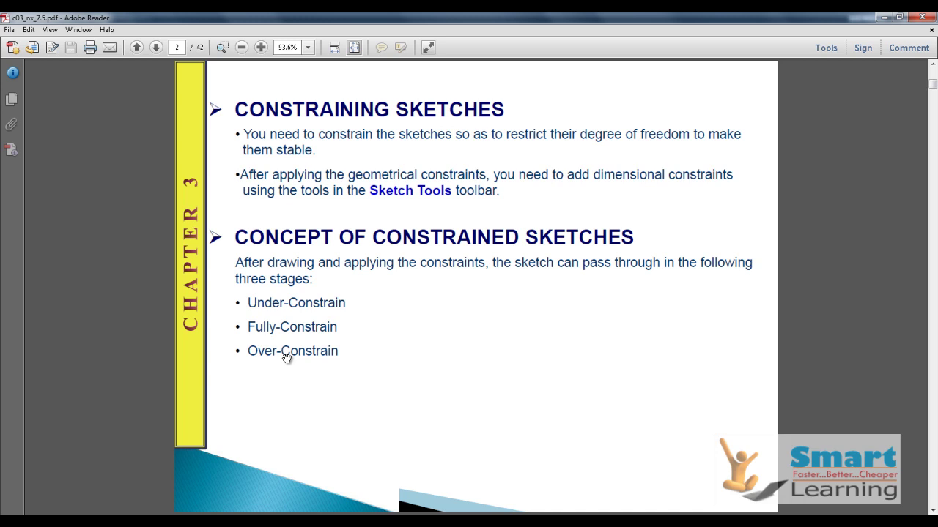
Step: Read PDF pages 3–5 up to Geometric Constraints, then bring up the NX fig3-33 sketch
scroll(293, 355, "down", 1)
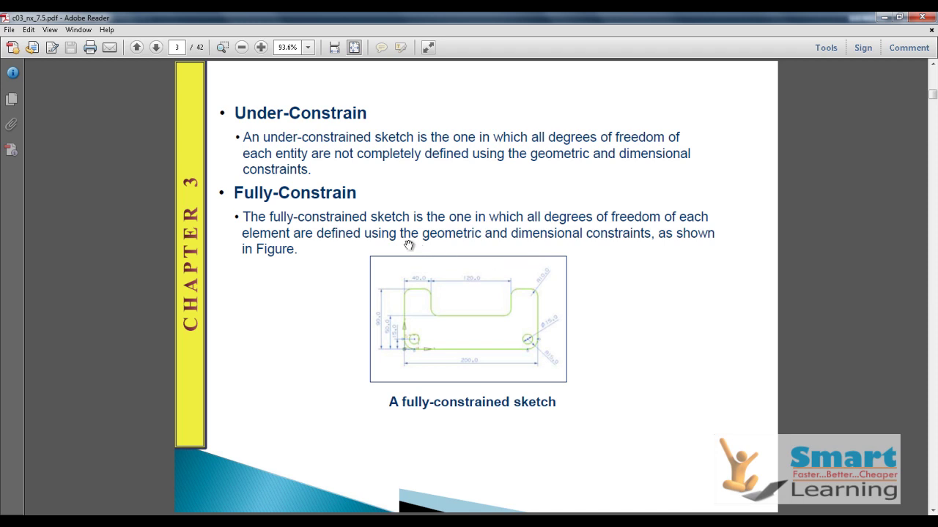
scroll(409, 245, "down", 1)
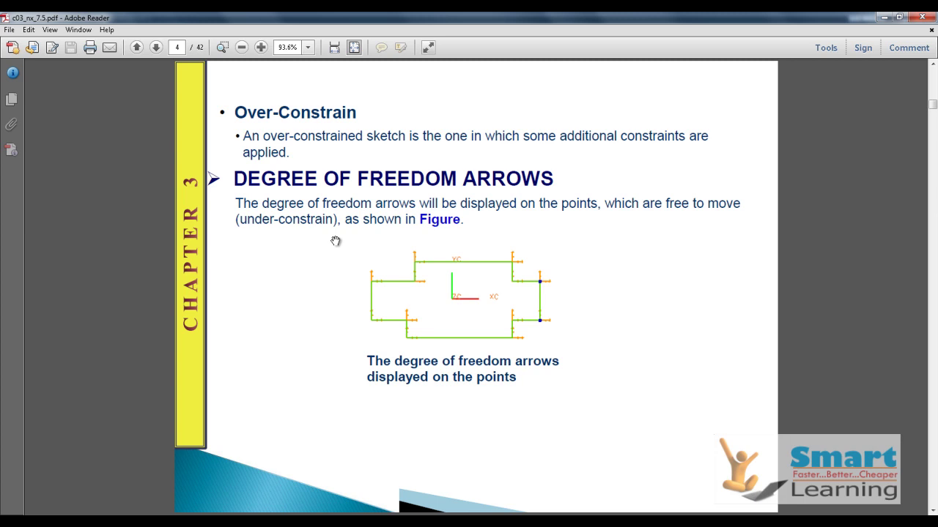
scroll(335, 241, "down", 2)
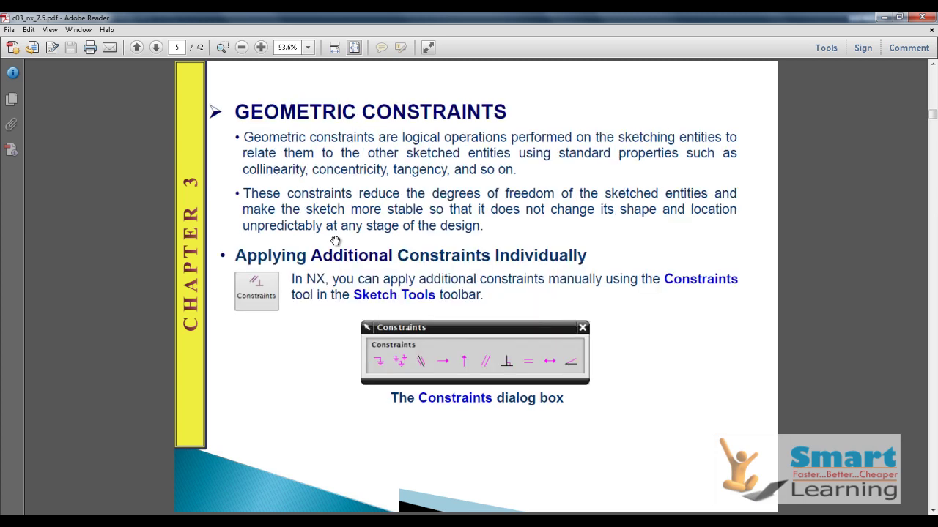
left_click(55, 504)
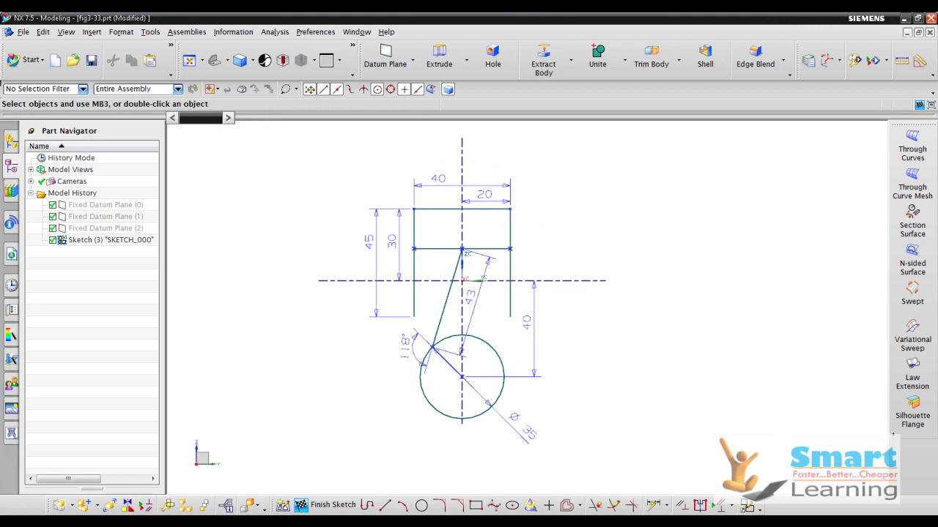
Step: Delete the 40 and 20 width dimensions, then check that 2 constraints are now needed
scroll(638, 291, "down", 2)
scroll(578, 253, "up", 2)
scroll(576, 129, "down", 2)
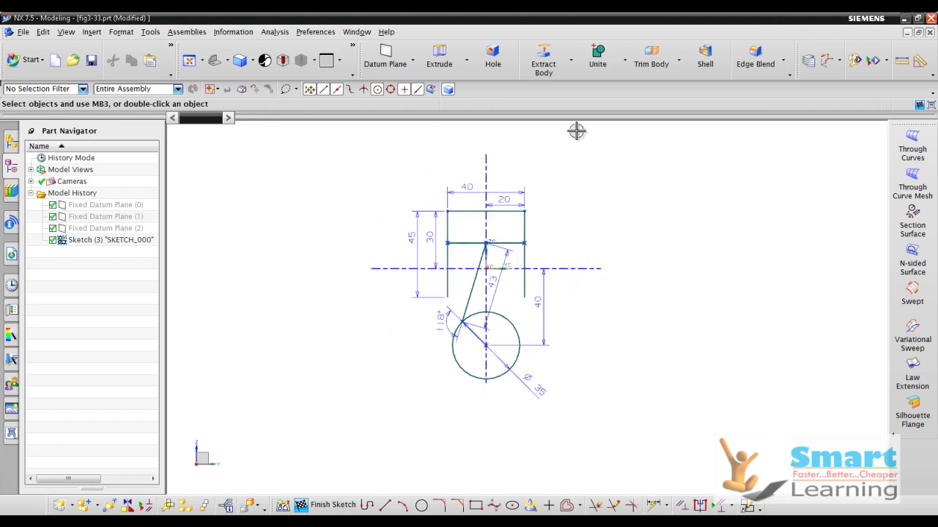
left_click(678, 508)
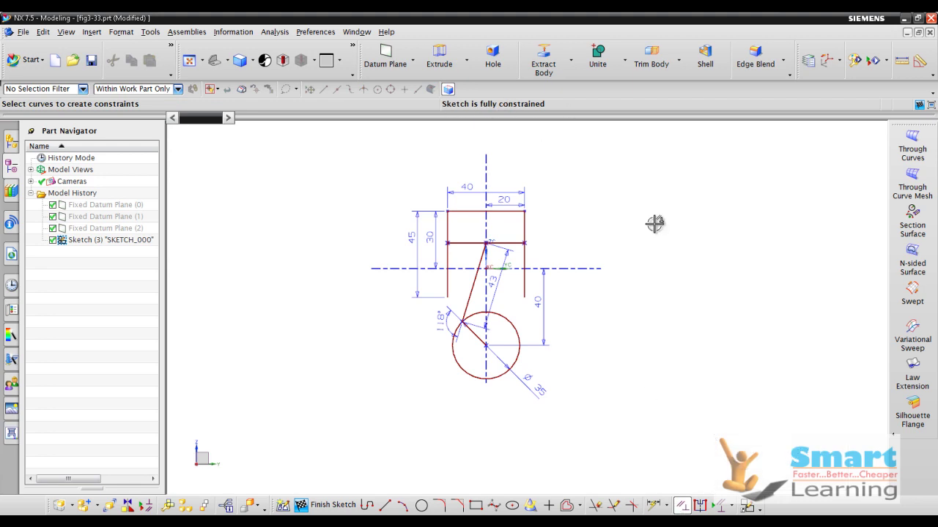
key("Escape")
left_click(493, 193)
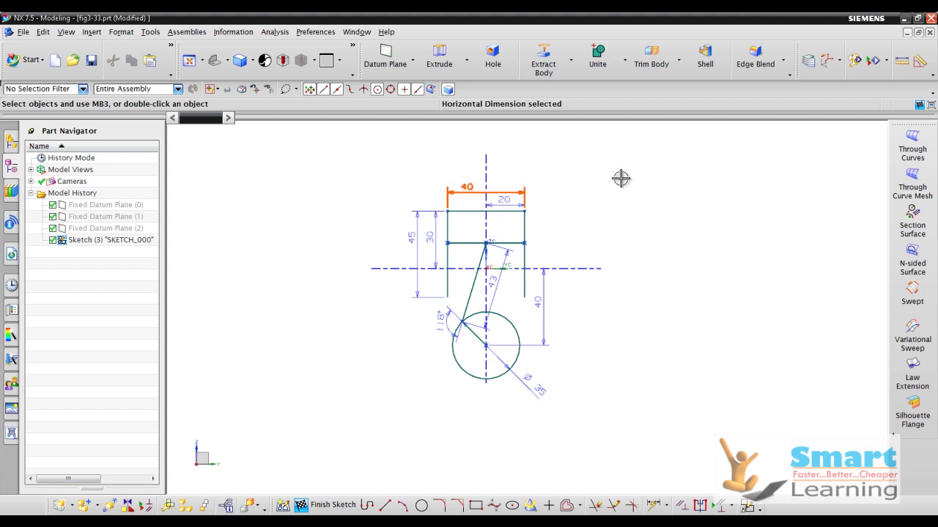
key("Delete")
left_click(570, 194)
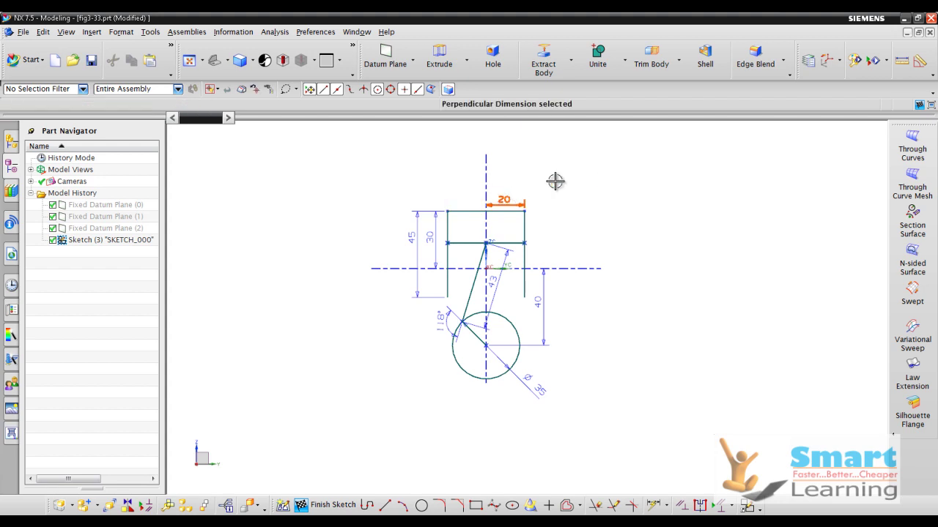
key("Delete")
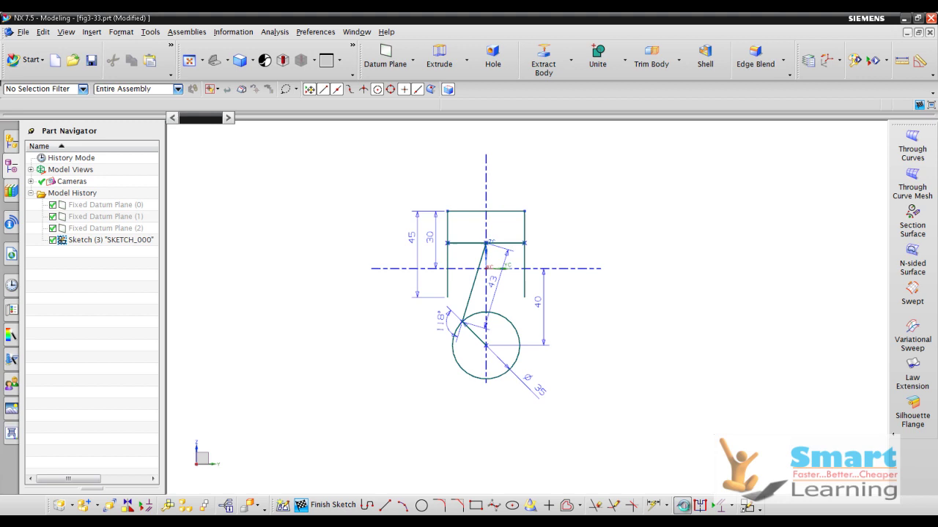
left_click(681, 504)
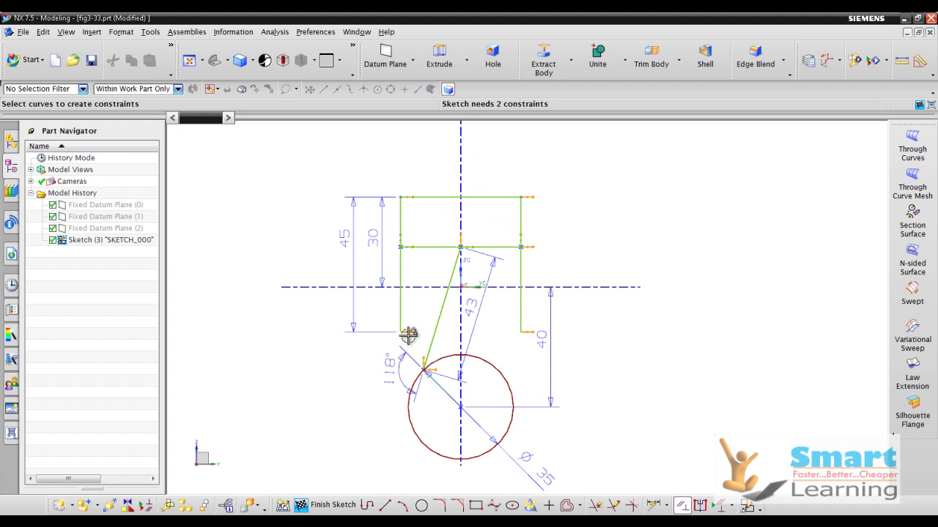
Step: Re-dimension the top line as 40 and check the remaining constraints
key("ctrl+f")
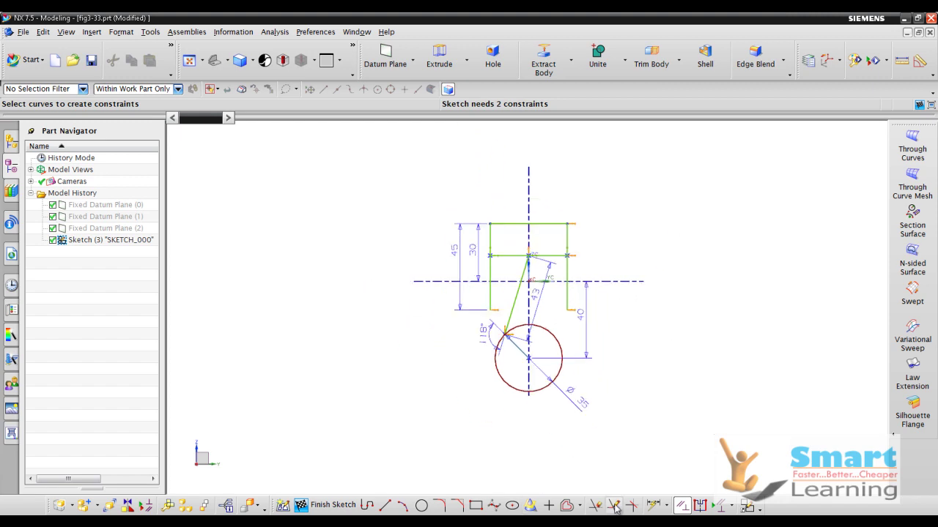
left_click(650, 506)
left_click(509, 223)
left_click(510, 200)
middle_click(533, 189)
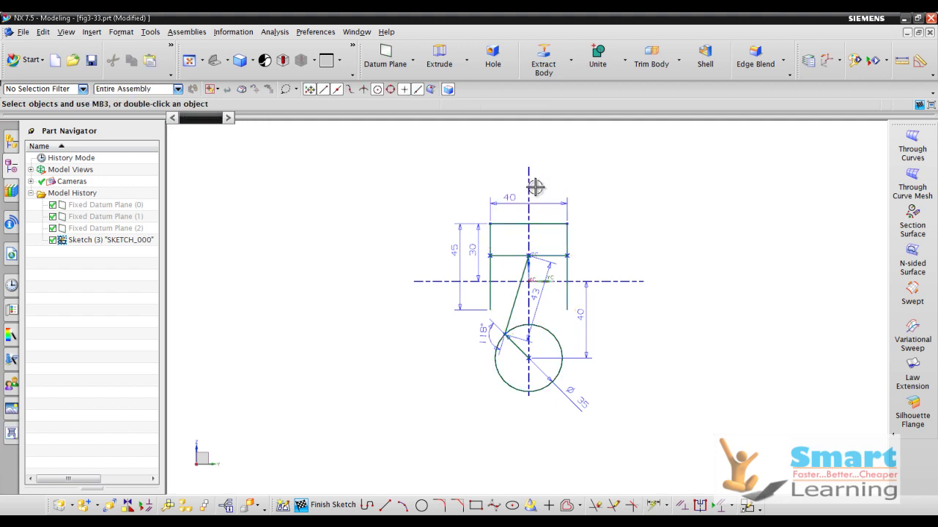
left_click(652, 506)
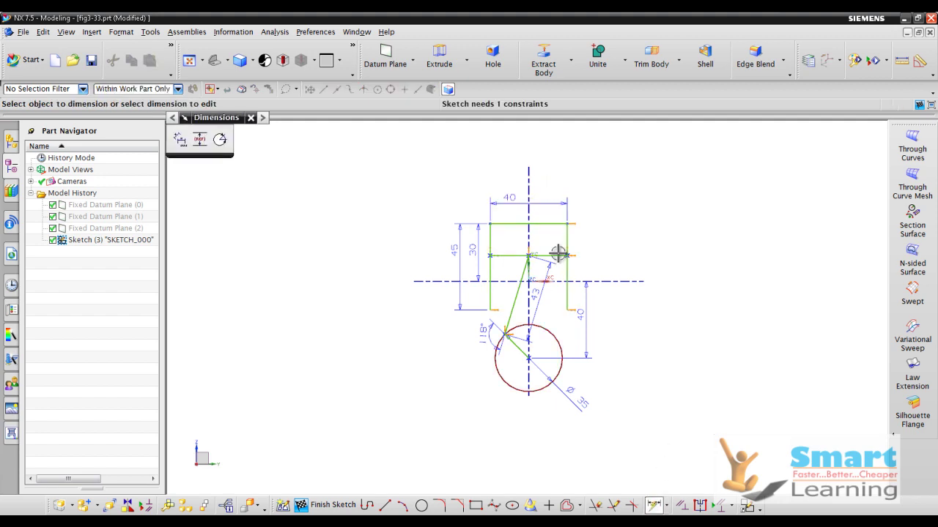
left_click(564, 223)
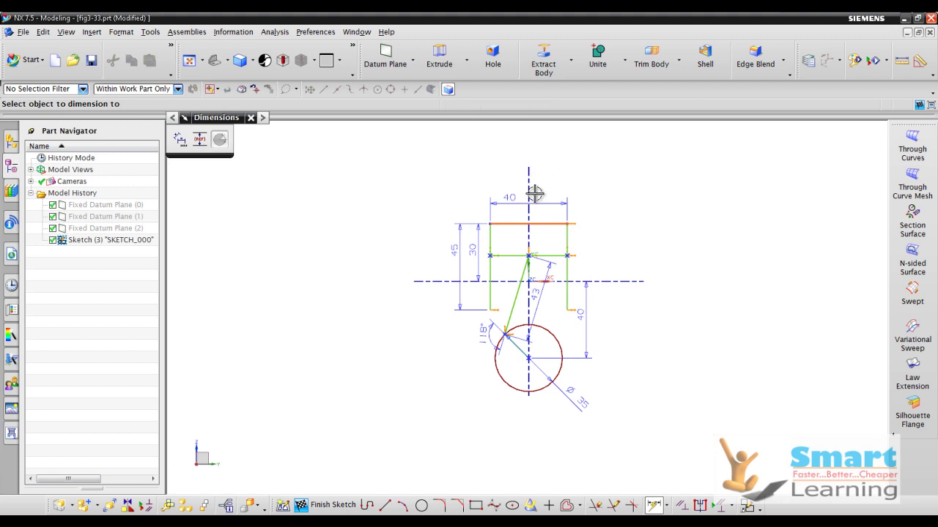
left_click(521, 199)
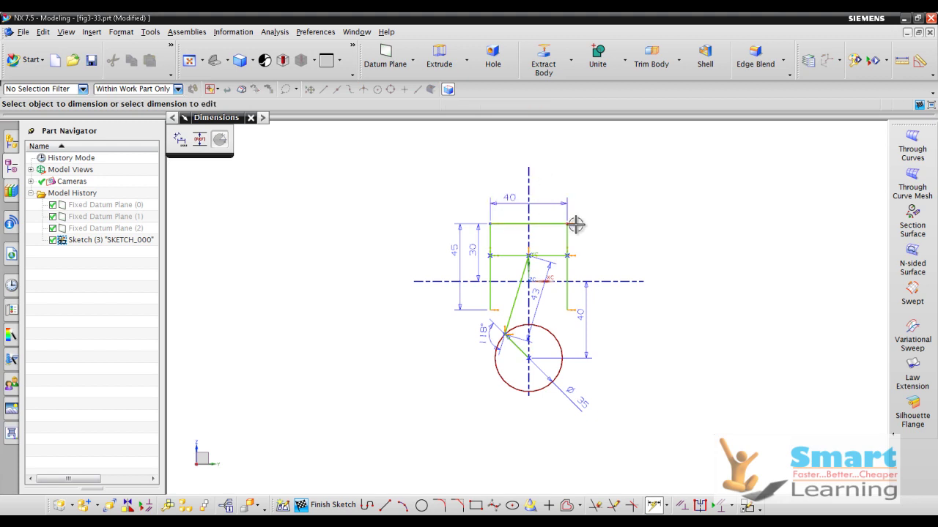
key("Escape")
key("c")
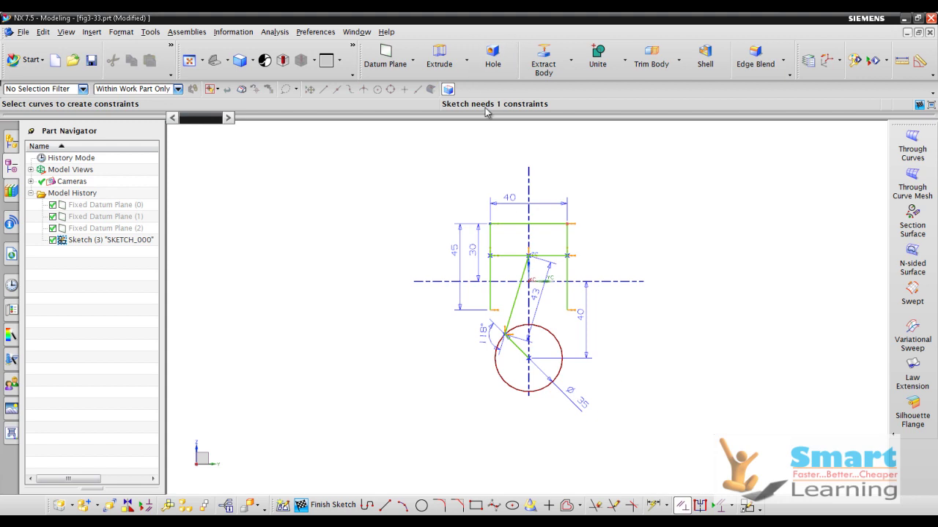
key("Escape")
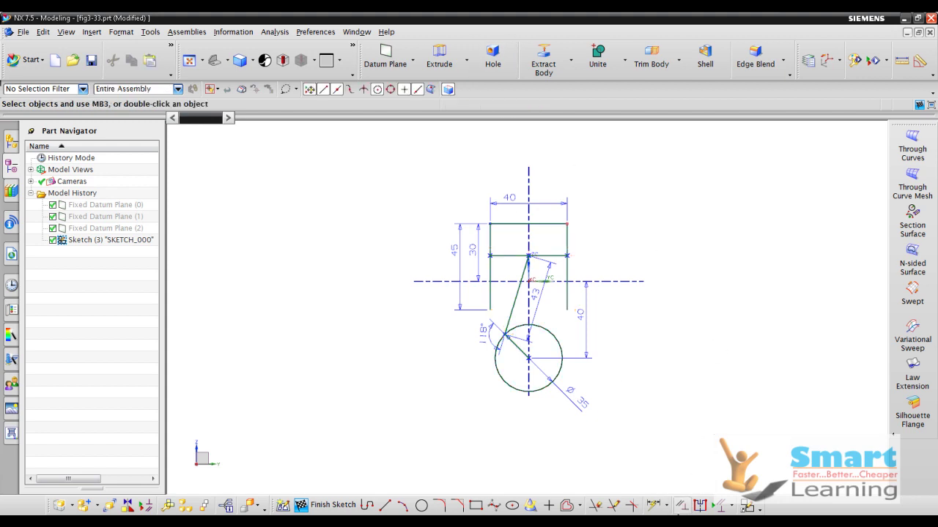
Step: Add a horizontal dimension on the right line, then delete it as over-constraining
left_click(653, 504)
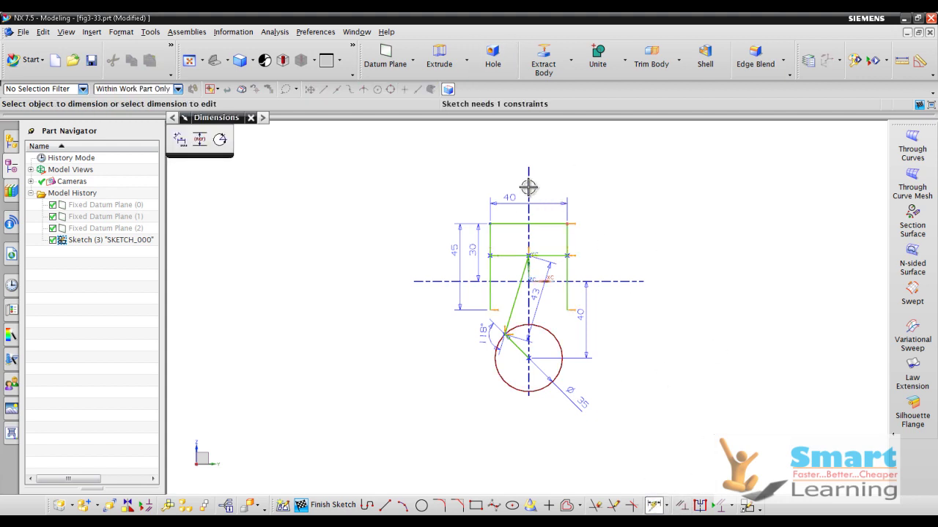
left_click(567, 223)
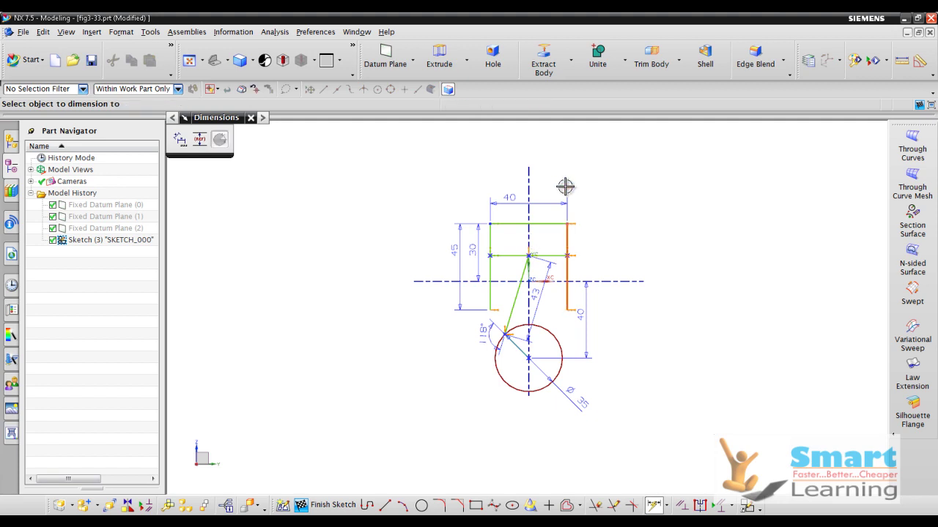
left_click(529, 227)
key("Escape")
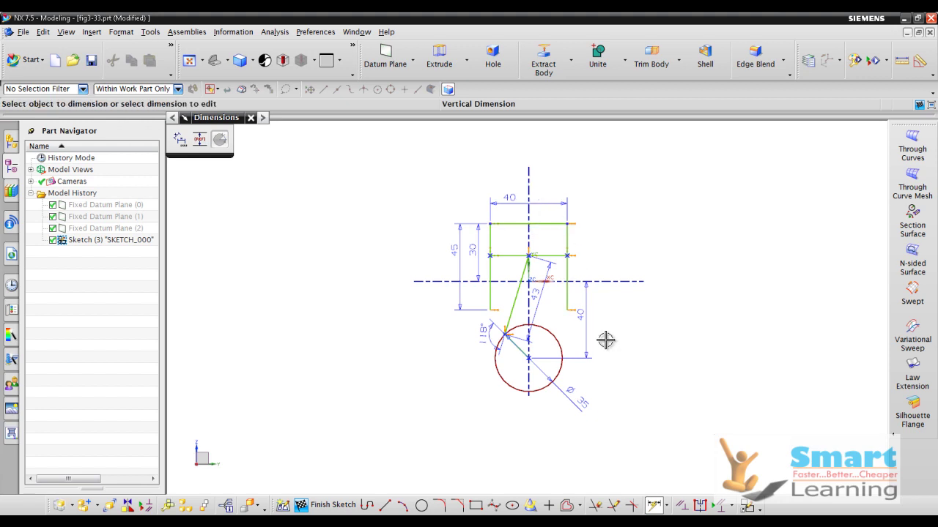
left_click(665, 506)
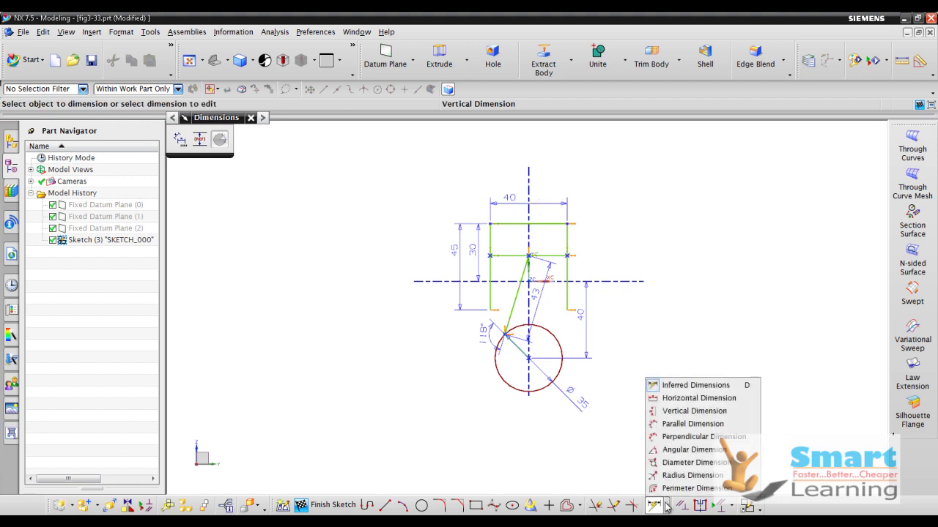
left_click(696, 398)
left_click(569, 236)
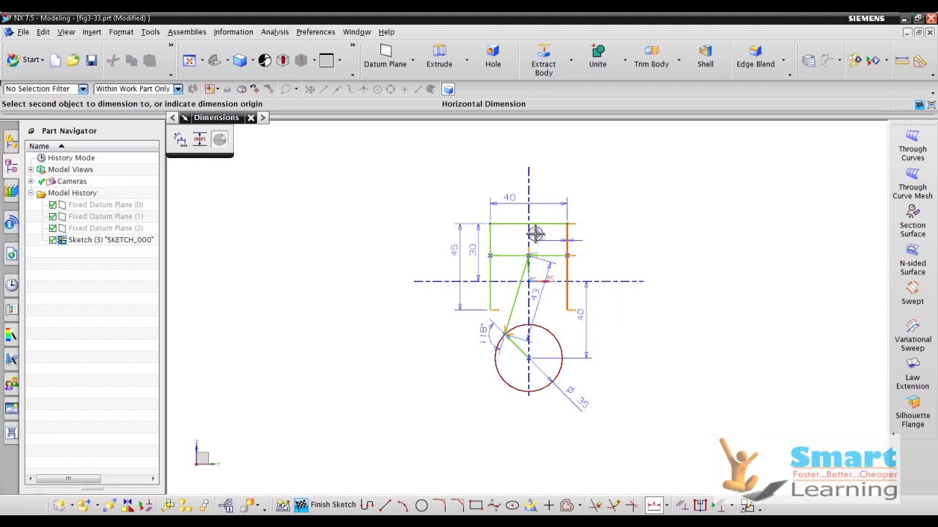
left_click(546, 180)
key("Return")
key("Escape")
left_click(572, 192)
key("Delete")
Step: Dimension the circle centre to the right vertical line as 20
scroll(522, 311, "up", 1)
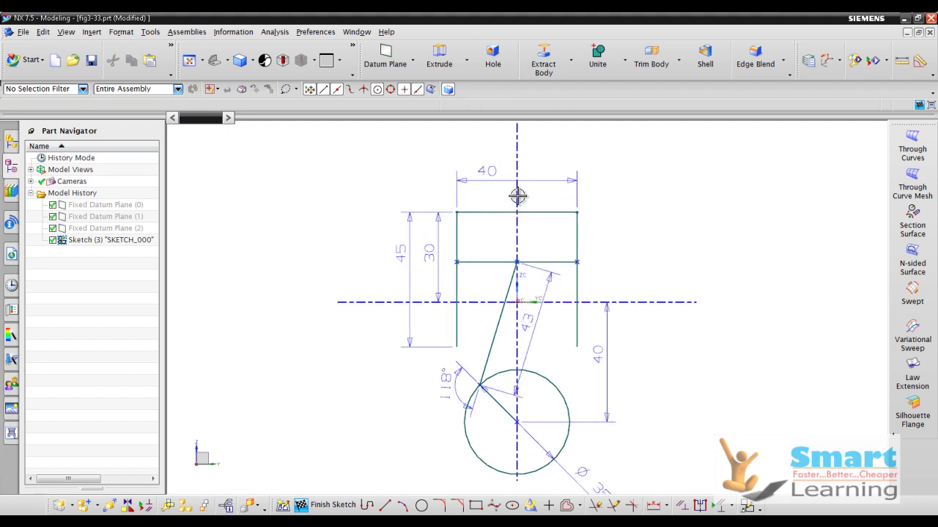
scroll(594, 218, "down", 1)
left_click(604, 386)
left_click(605, 386)
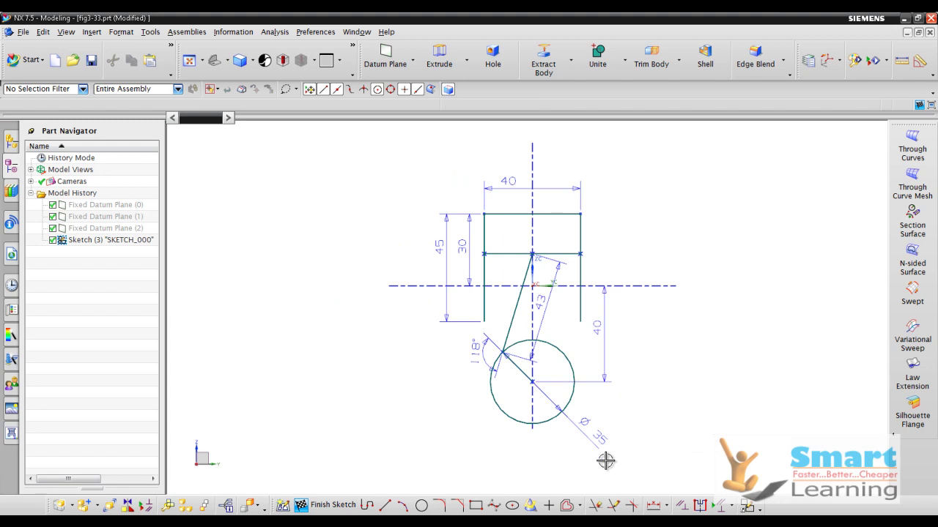
left_click(654, 506)
left_click(533, 380)
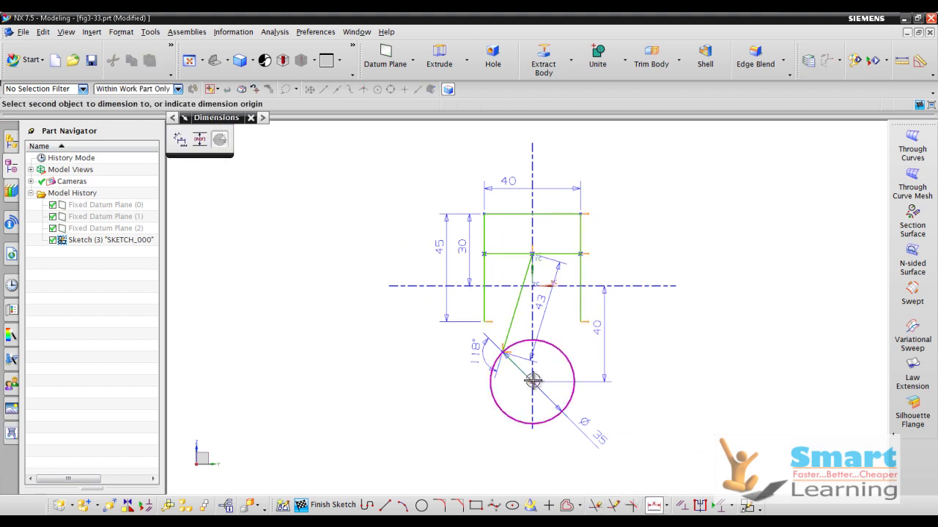
left_click(581, 216)
left_click(561, 154)
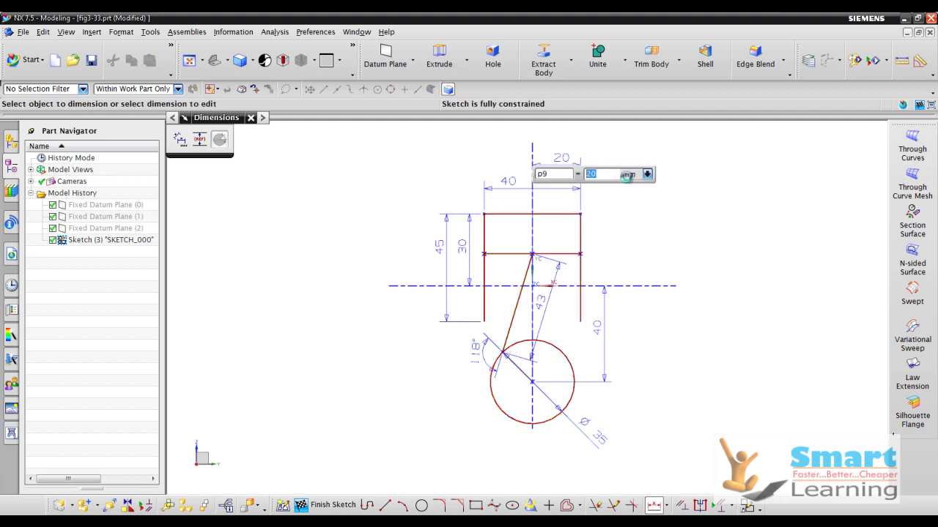
middle_click(720, 207)
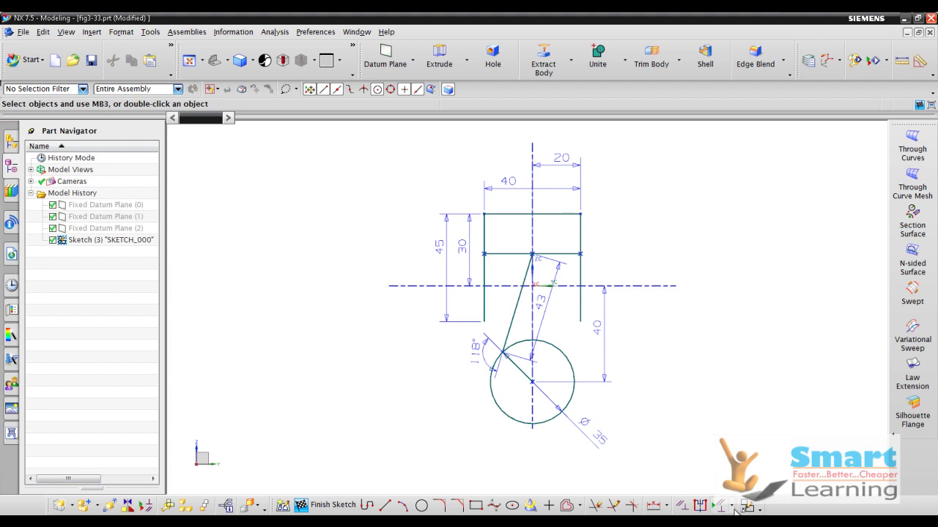
Step: Delete the 45 height dimension and check the sketch's constraint status
left_click(680, 505)
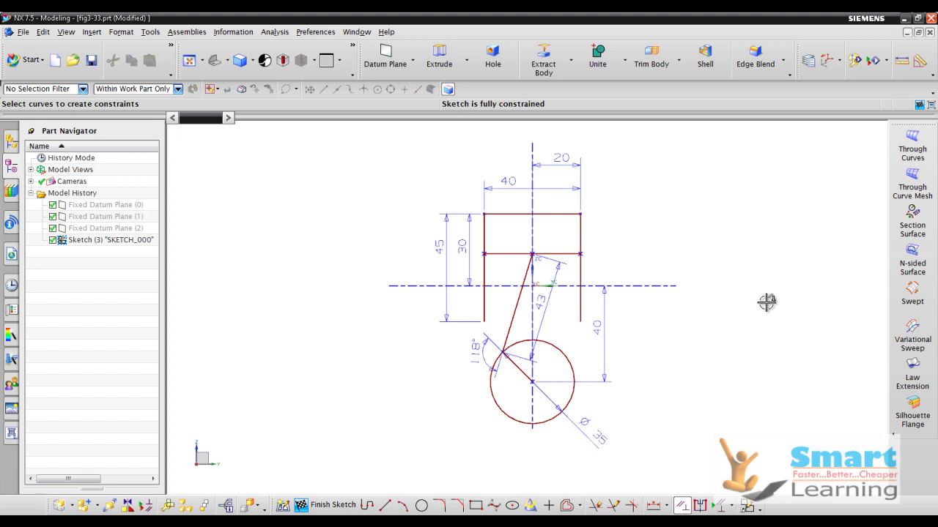
key("Escape")
left_click(441, 238)
key("Delete")
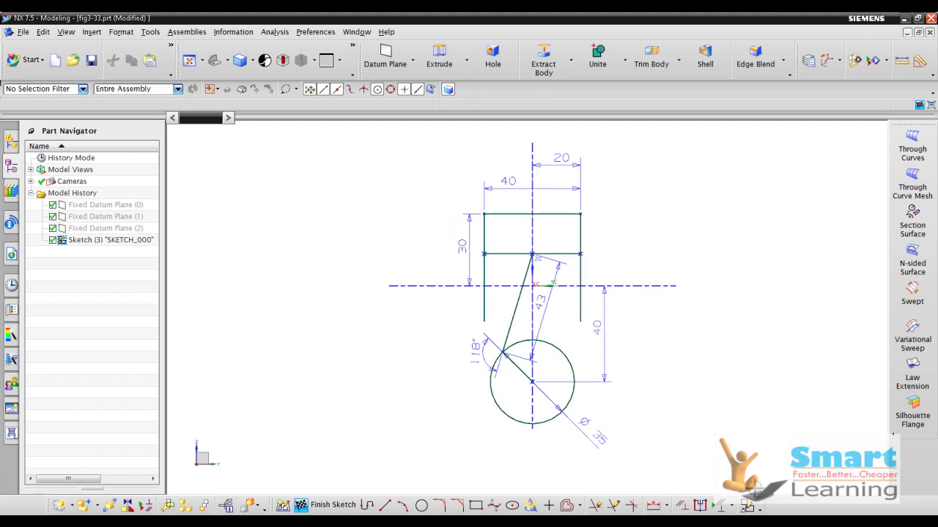
left_click(680, 505)
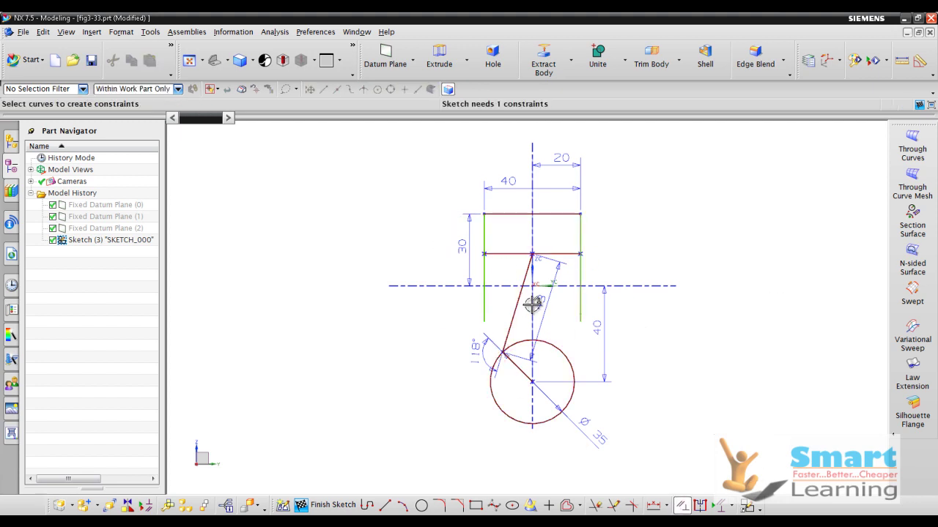
scroll(498, 275, "up", 3)
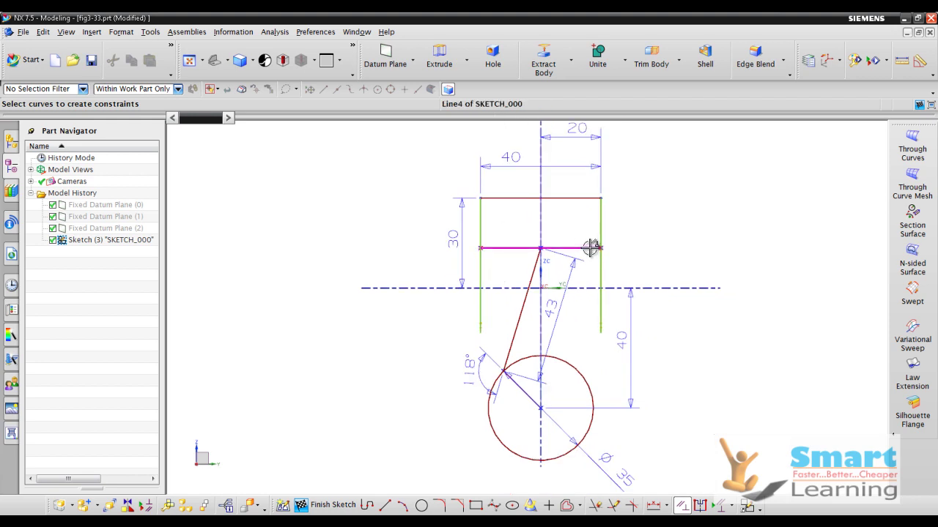
Step: Add a vertical 45 dimension on the piston's left side
left_click(654, 506)
left_click(667, 508)
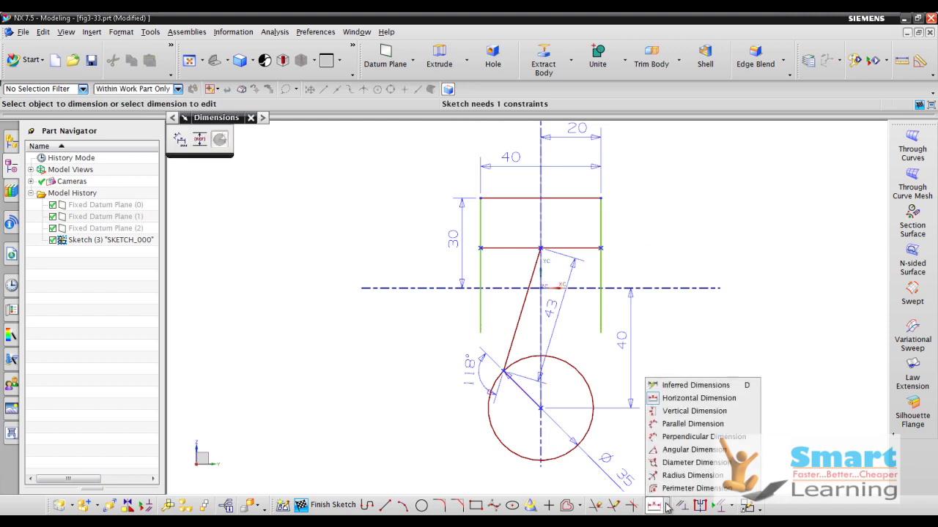
left_click(689, 410)
left_click(480, 231)
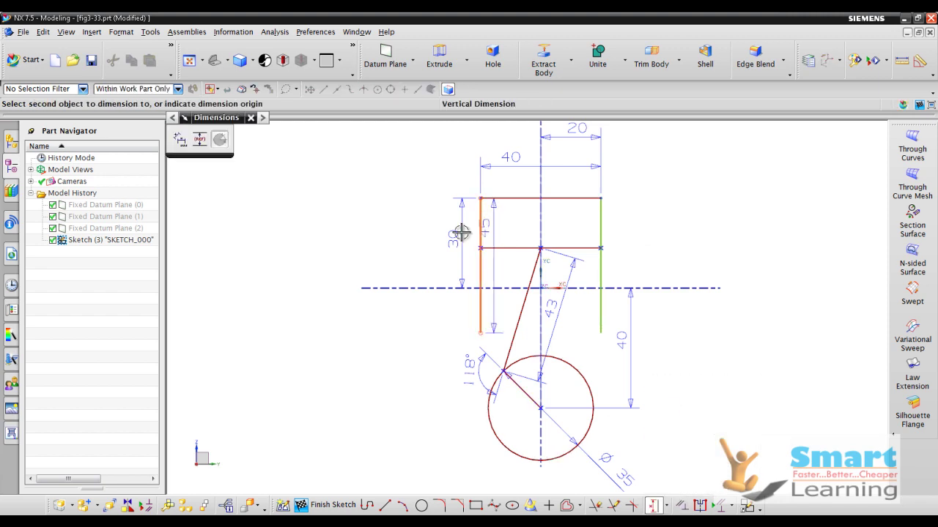
left_click(425, 234)
key("Return")
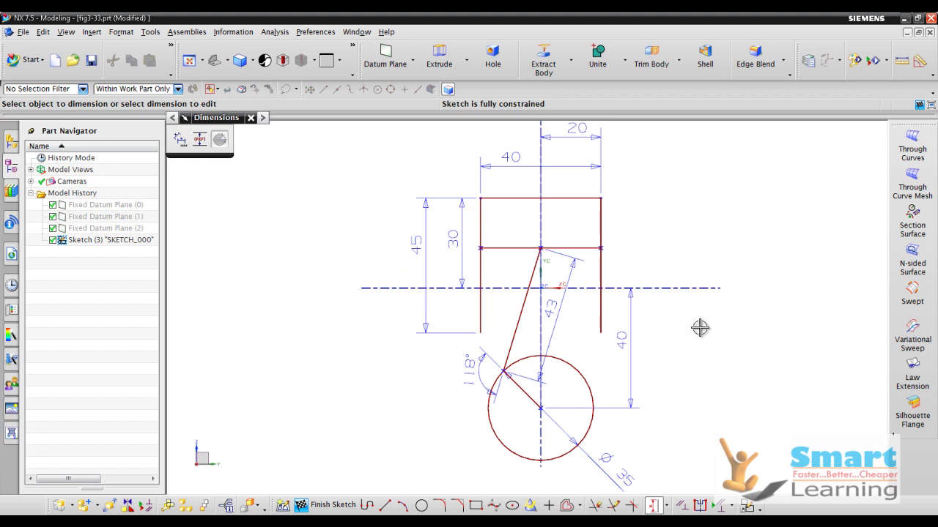
left_click(654, 505)
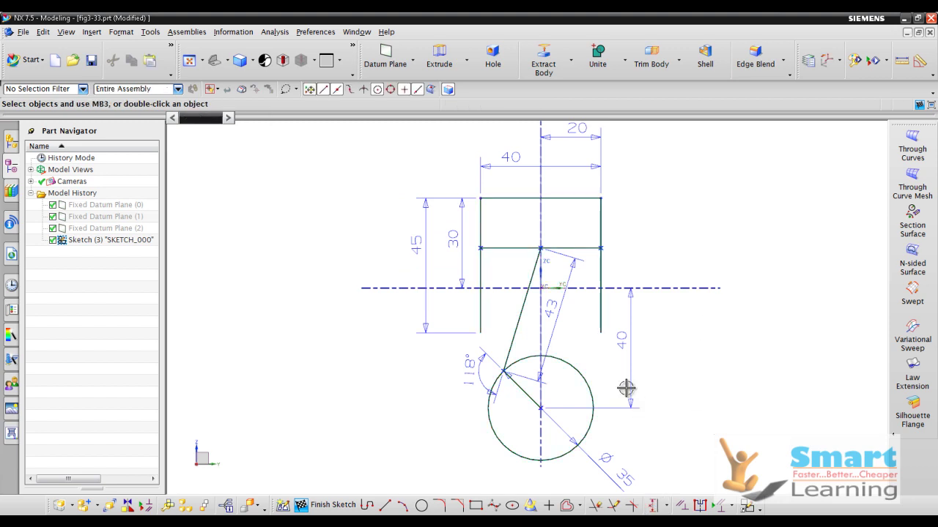
left_click(510, 250)
left_click(480, 324)
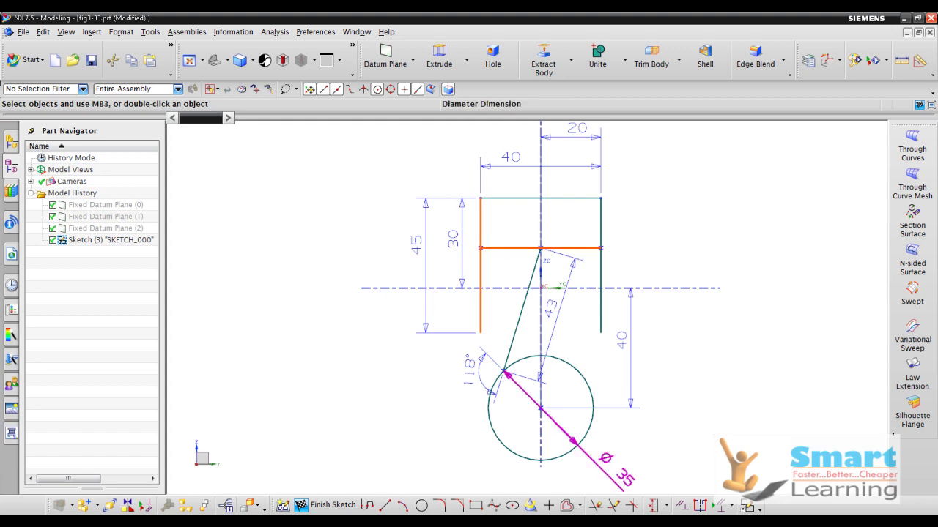
left_click(667, 508)
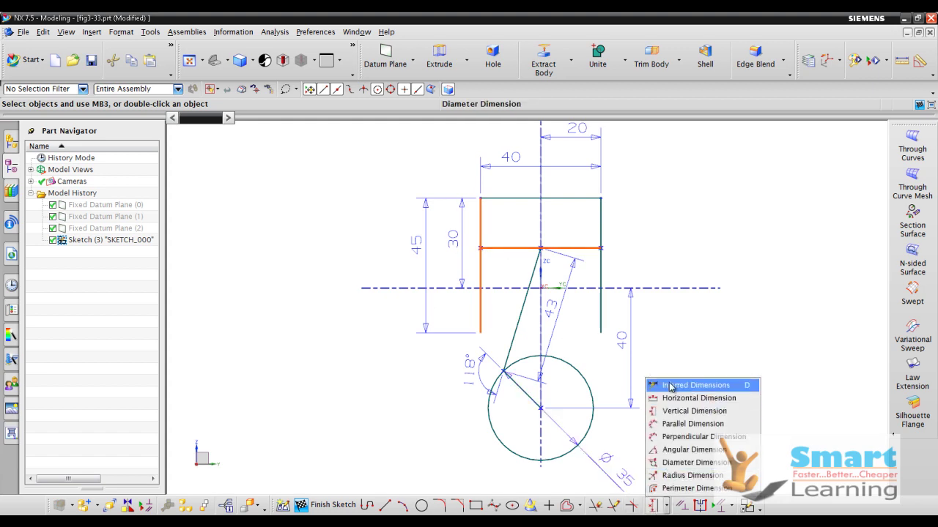
left_click(669, 451)
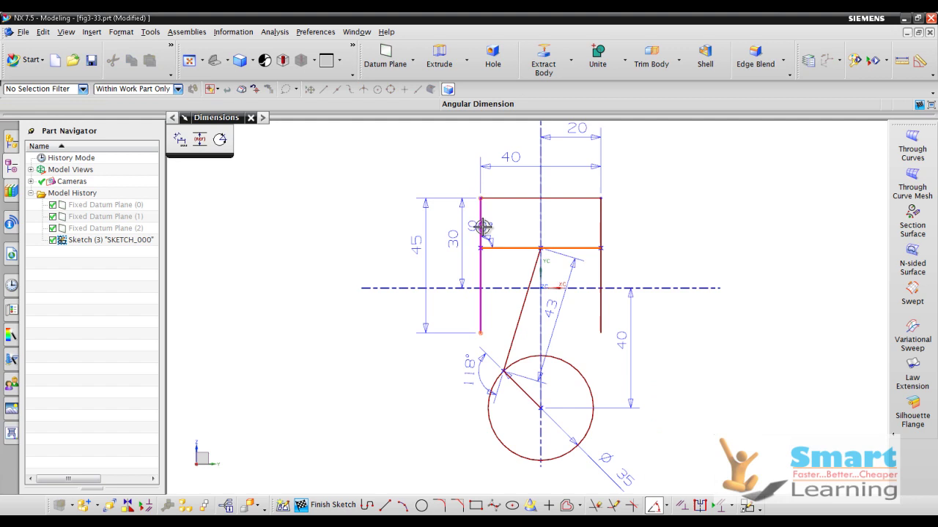
left_click(502, 217)
key("Return")
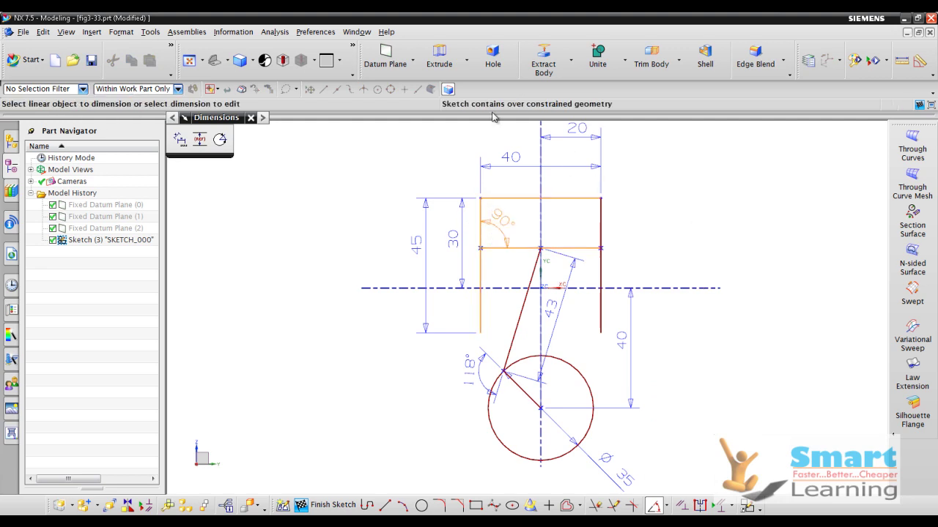
left_click(499, 216)
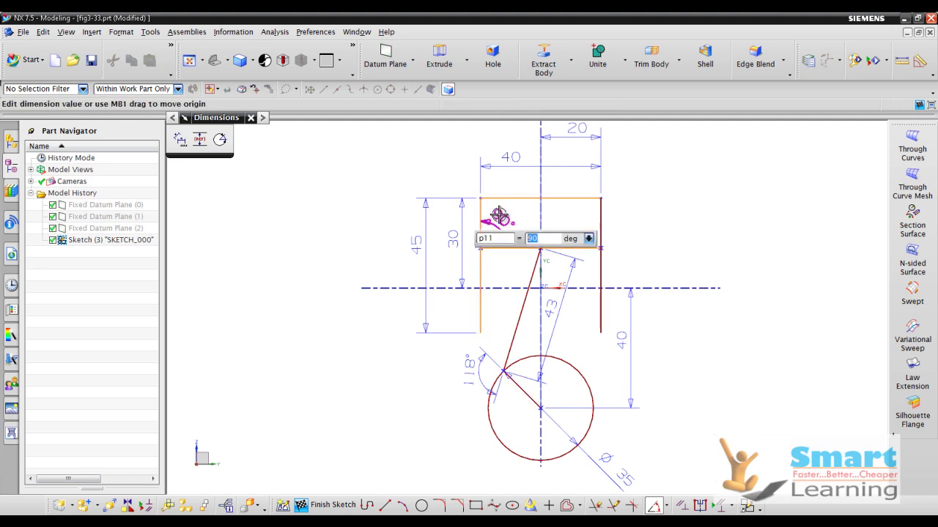
key("BackSpace")
key("Return")
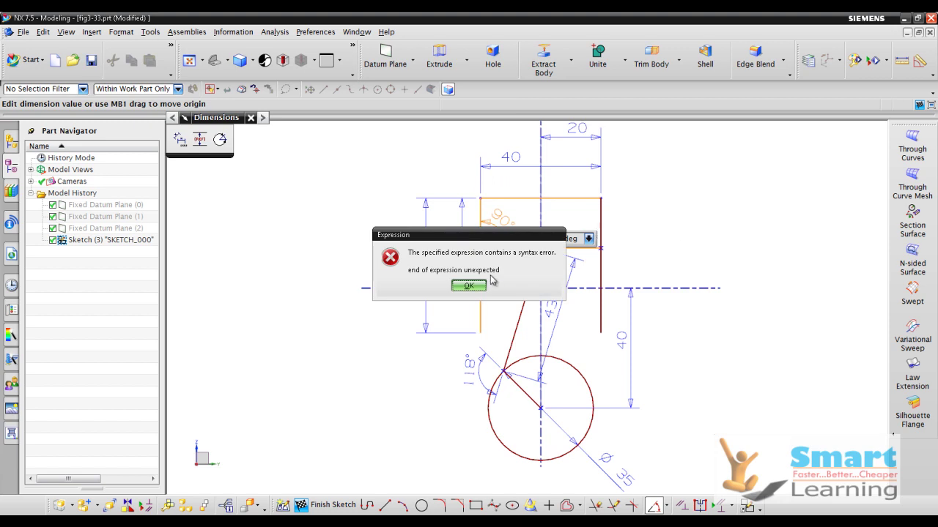
left_click(468, 285)
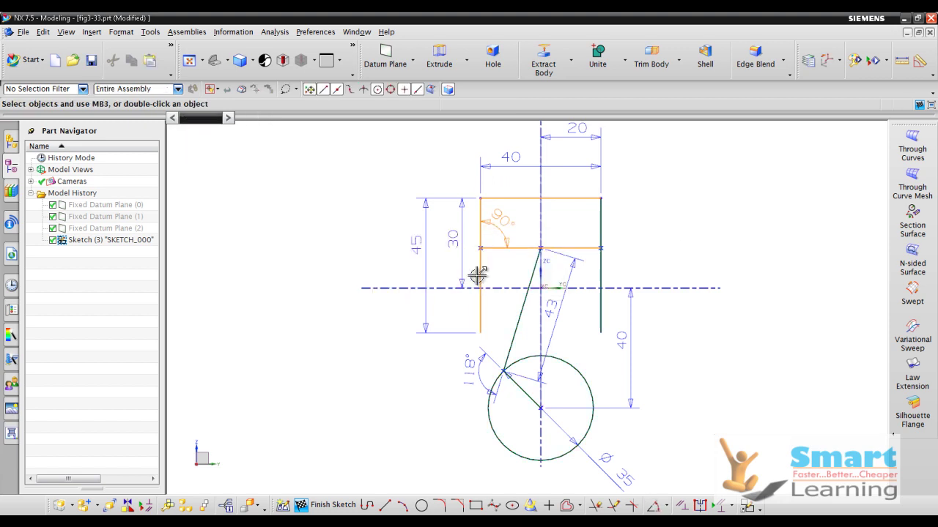
left_click(520, 229)
key("Delete")
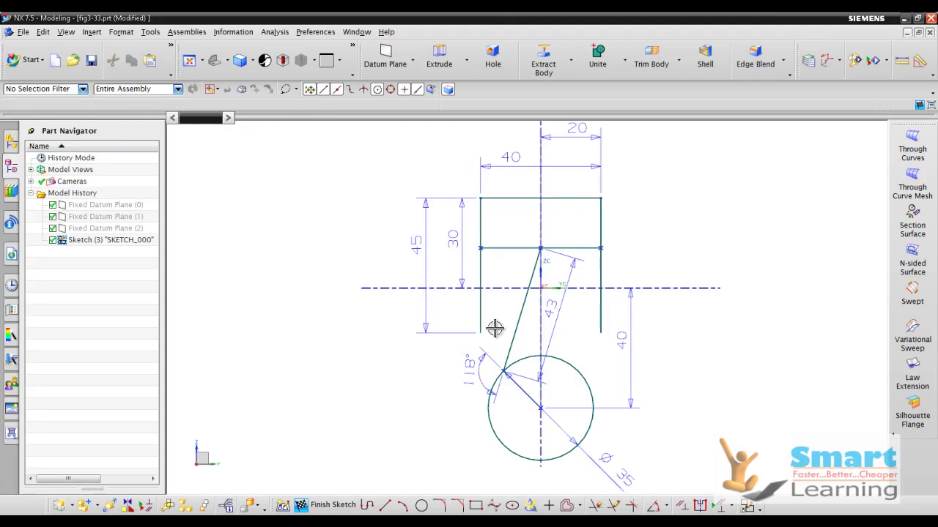
Step: Show the constraints available for the left side line alone
left_click(481, 319)
key("c")
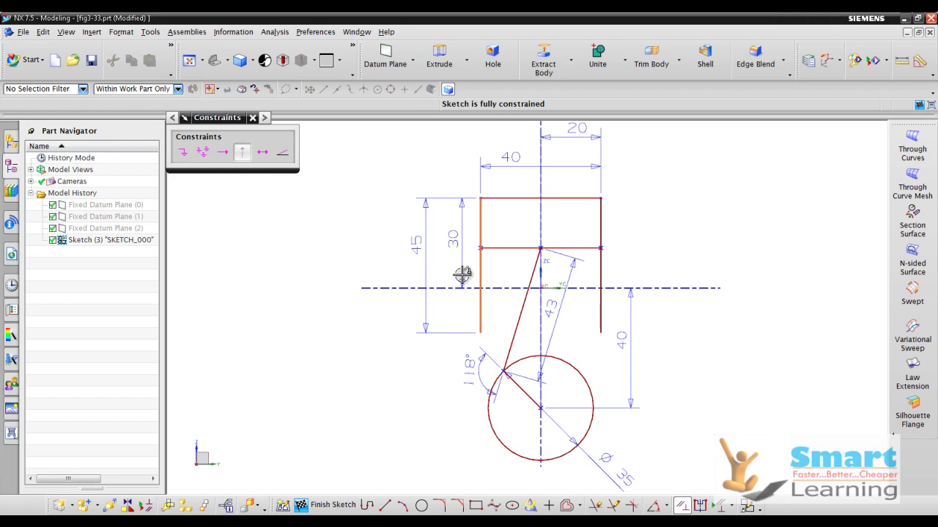
key("Escape")
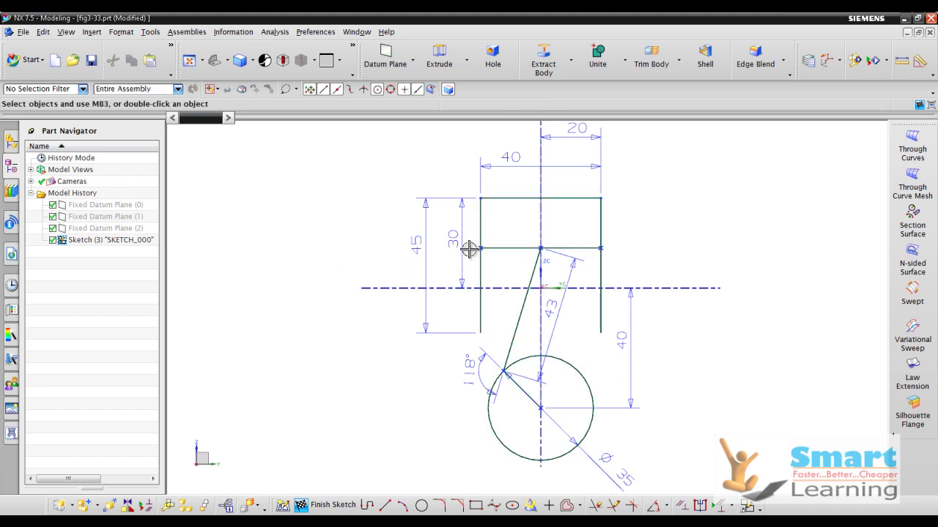
Step: Show constraints for the left line plus middle horizontal line, and browse dimension types
left_click(482, 224)
left_click(503, 247)
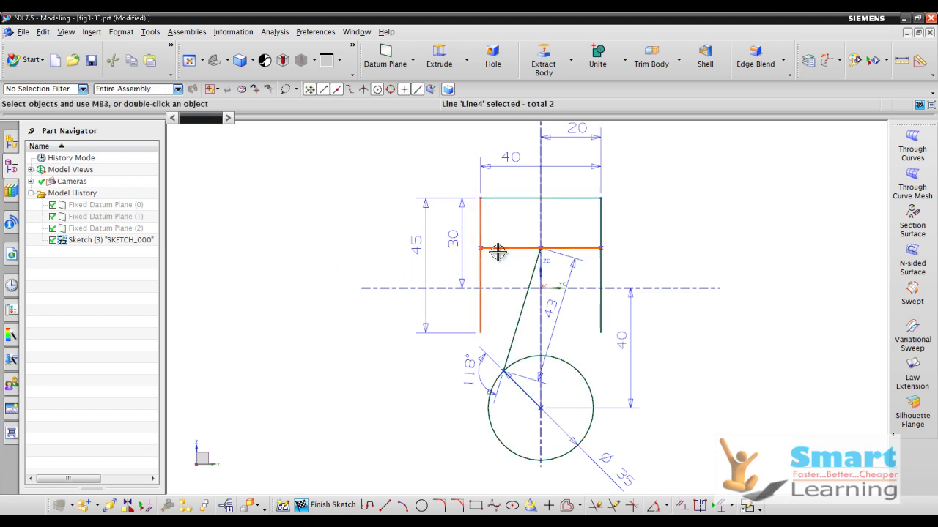
key("c")
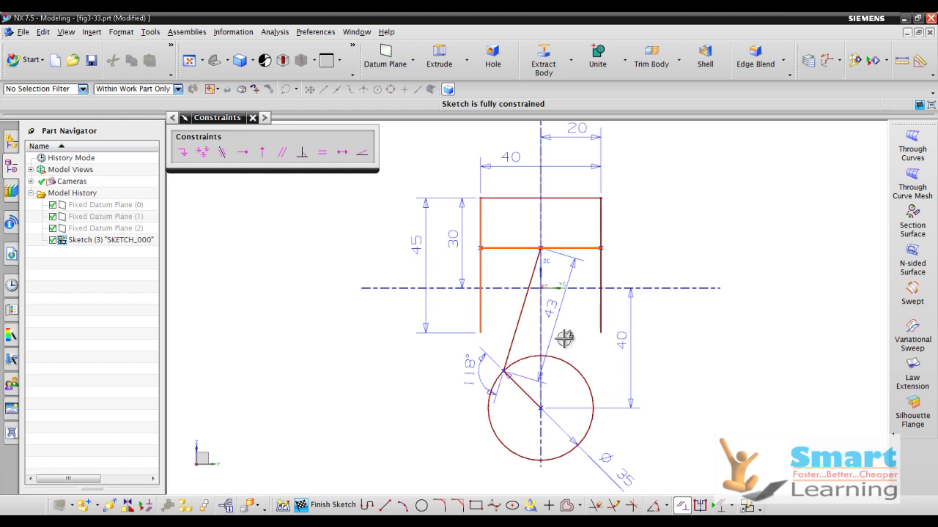
left_click(665, 509)
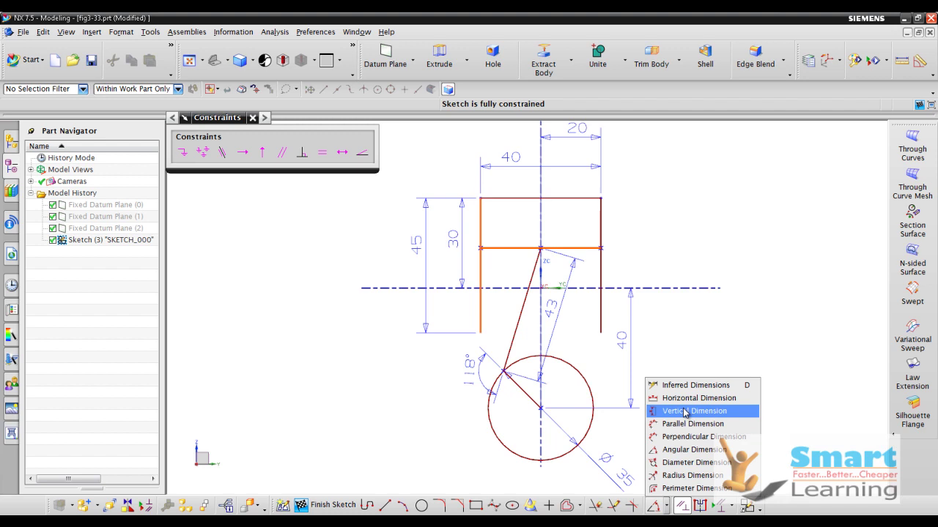
left_click(673, 350)
Step: Review the PDF constraint notes through page 8, then return to the NX sketch
key("ctrl+q")
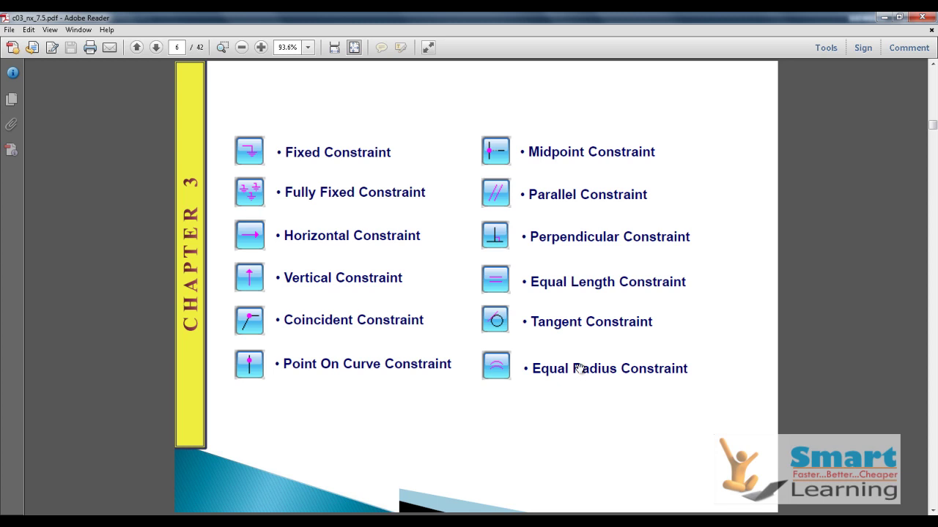
scroll(568, 306, "down", 1)
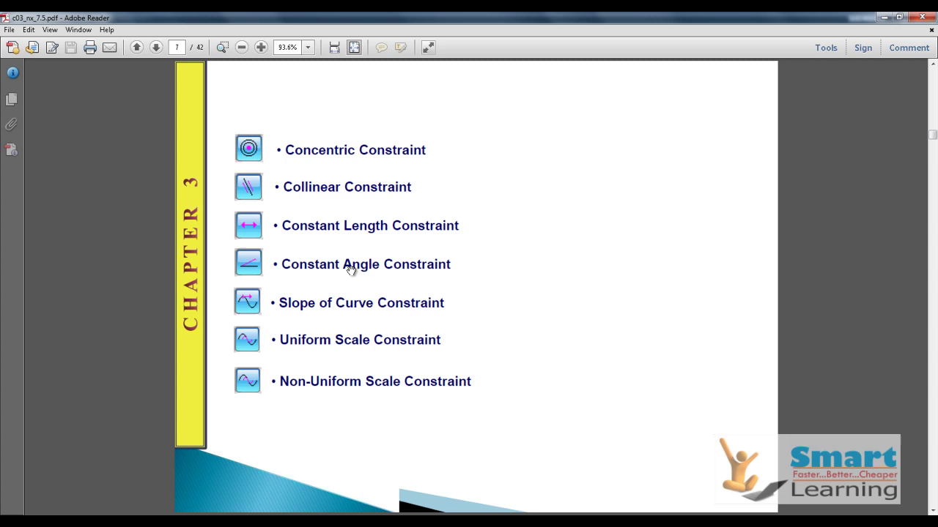
scroll(486, 230, "down", 1)
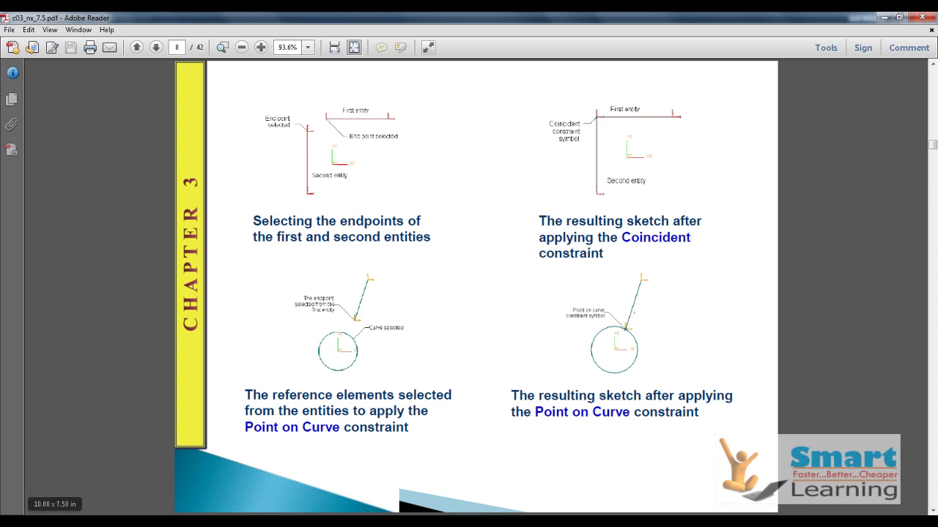
key("alt+Tab")
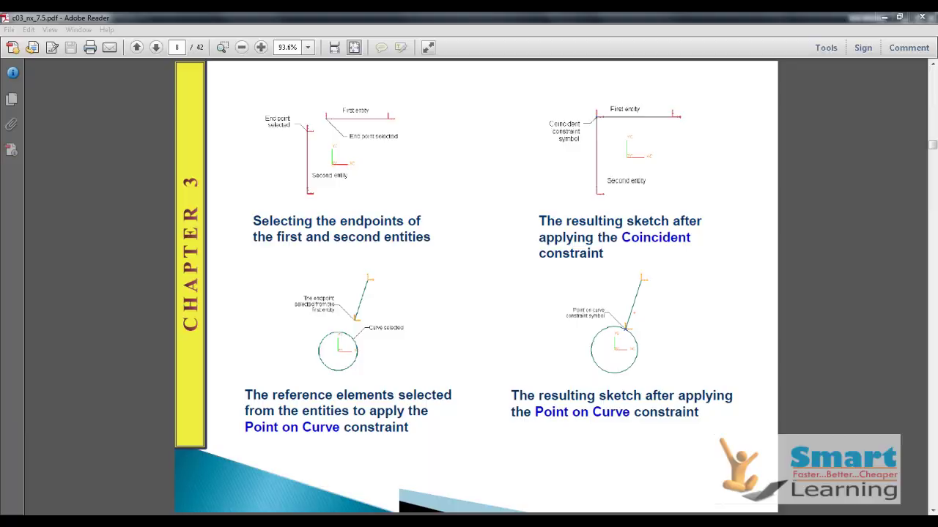
scroll(393, 312, "down", 3)
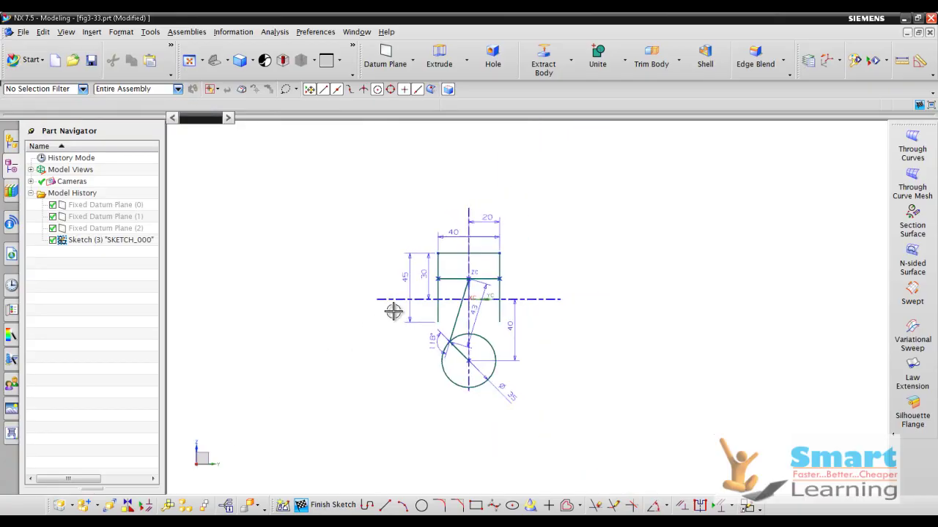
Step: Close fig3-33 without saving and start a sketch in a new Model part, viewed face-on
left_click(928, 35)
left_click(480, 291)
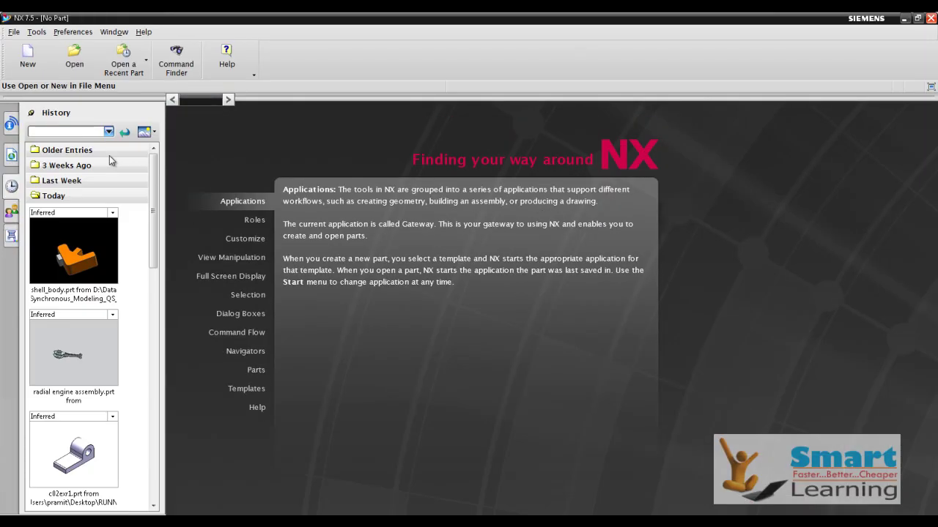
left_click(27, 54)
double_click(300, 193)
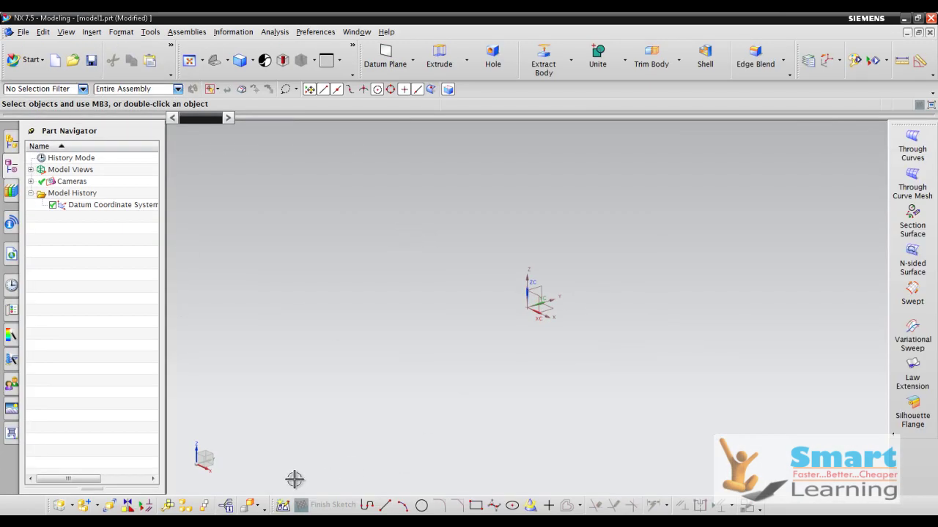
left_click(283, 504)
middle_click(628, 247)
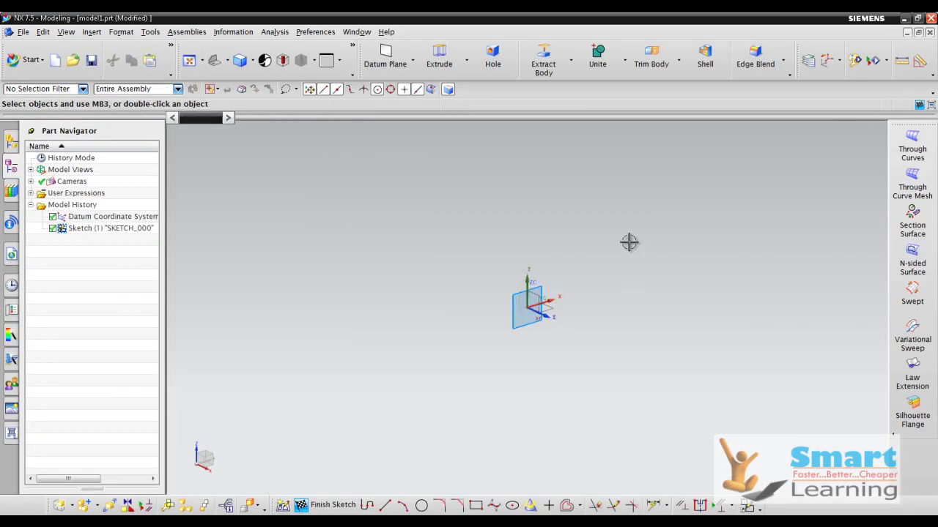
right_click(627, 245)
left_click(667, 268)
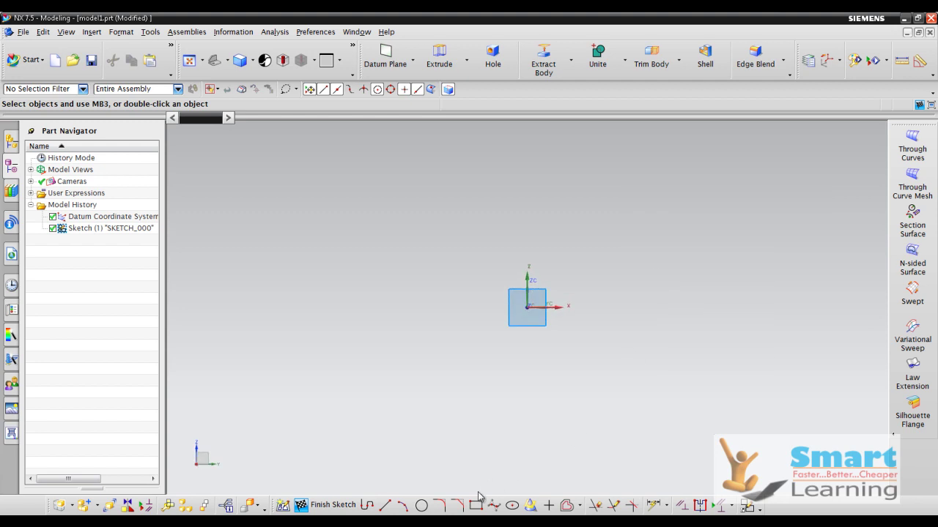
Step: Draw a 61 vertical line and a 70 horizontal line
left_click(382, 506)
left_click(593, 176)
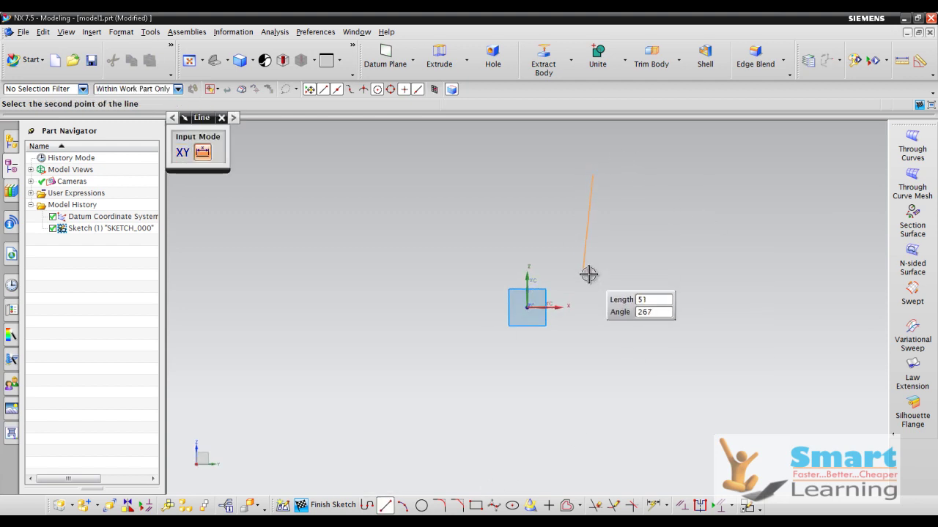
left_click(593, 292)
left_click(635, 175)
left_click(769, 170)
key("Escape")
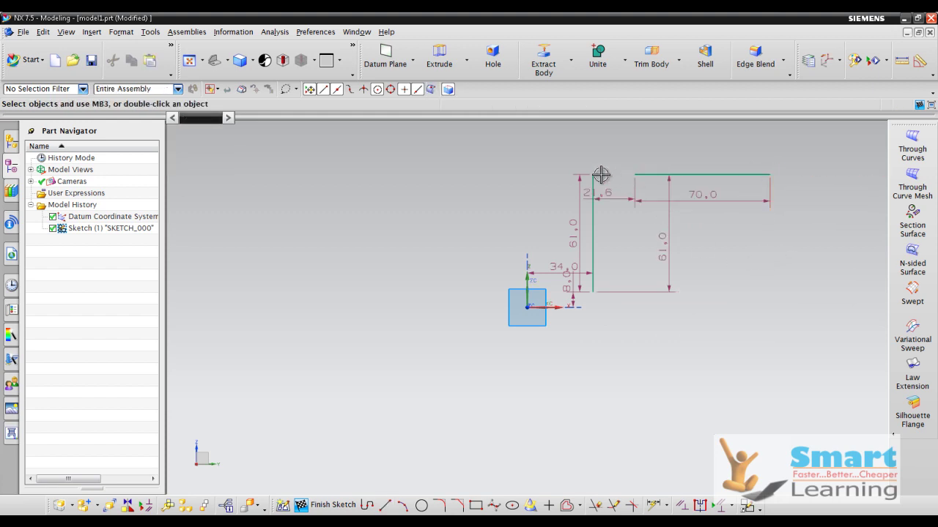
Step: Apply a Coincident constraint joining the two lines' ends
key("c")
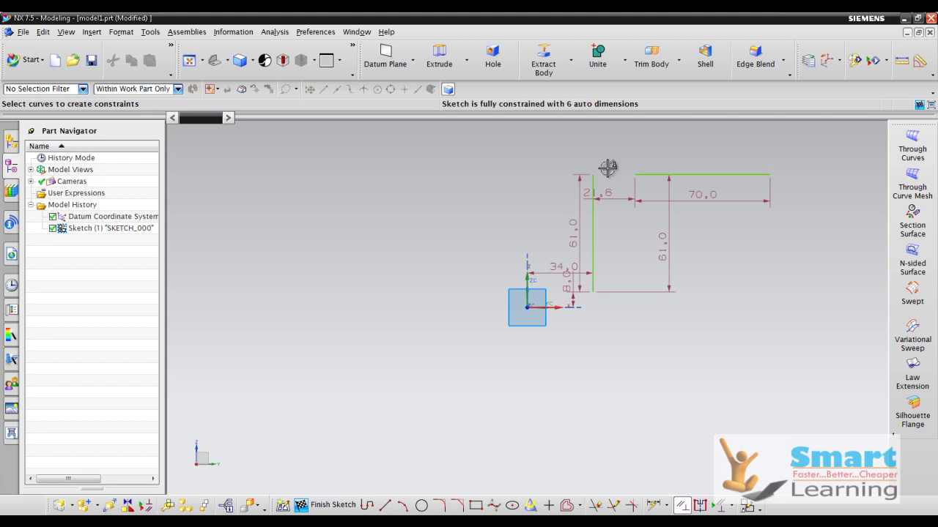
left_click(593, 176)
left_click(632, 174)
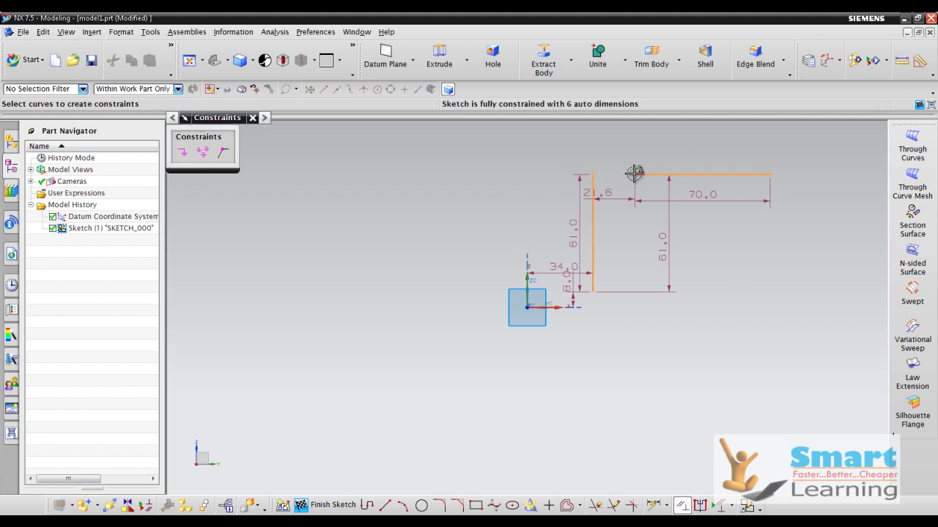
left_click(224, 153)
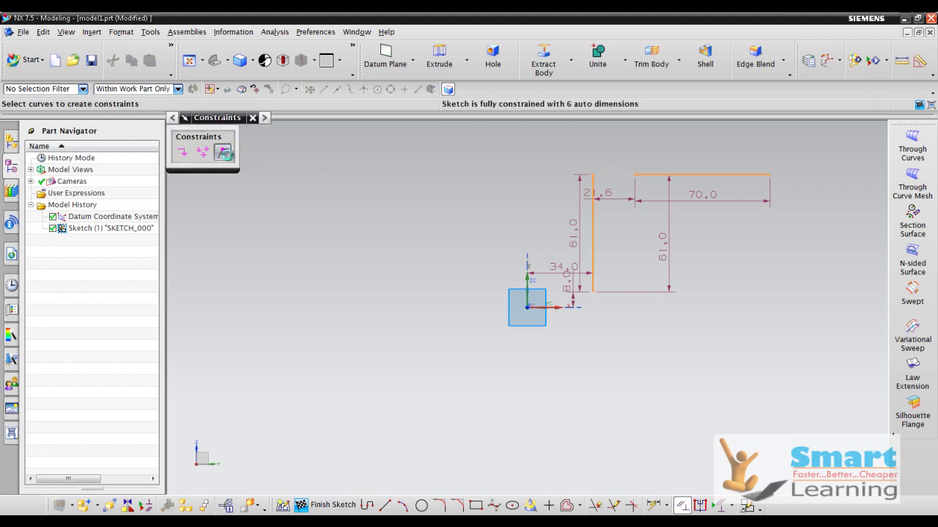
key("Escape")
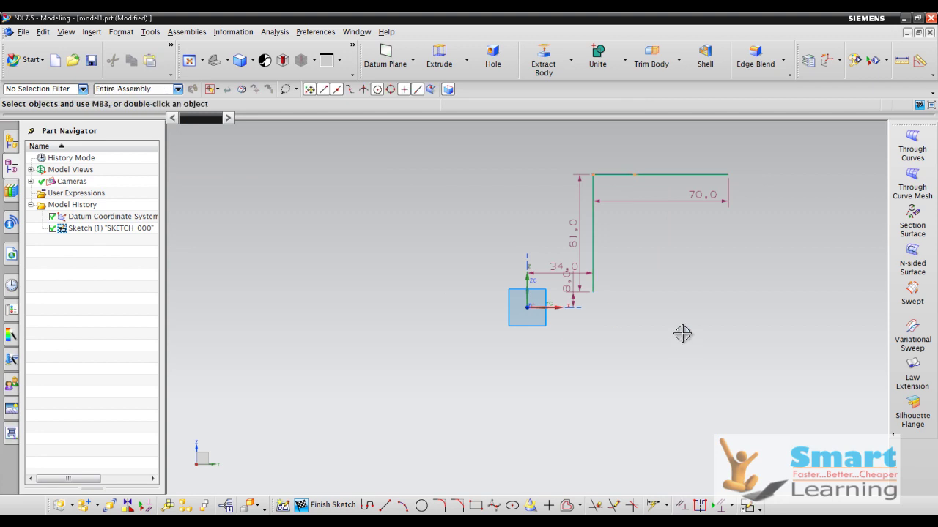
Step: Draw a centre/diameter circle of diameter 36.1
key("alt+Tab")
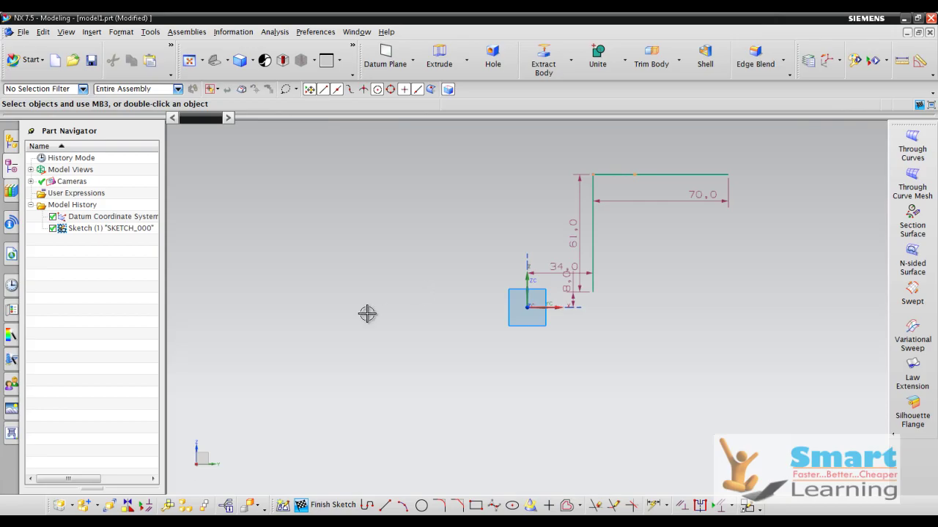
left_click(421, 505)
left_click(362, 428)
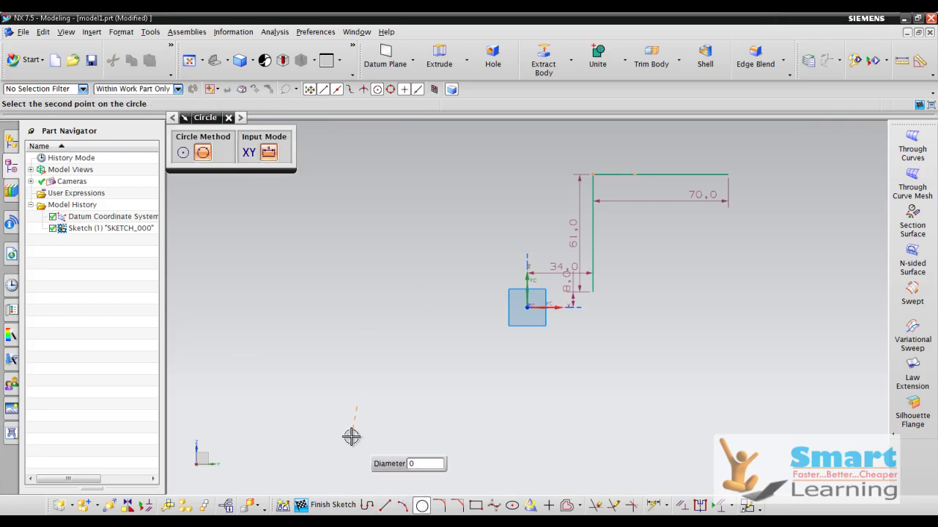
left_click(182, 151)
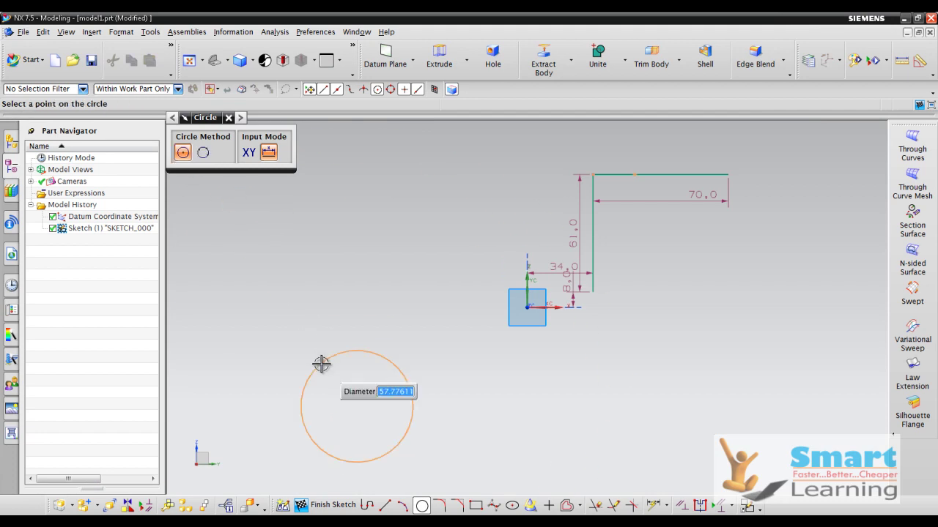
left_click(331, 383)
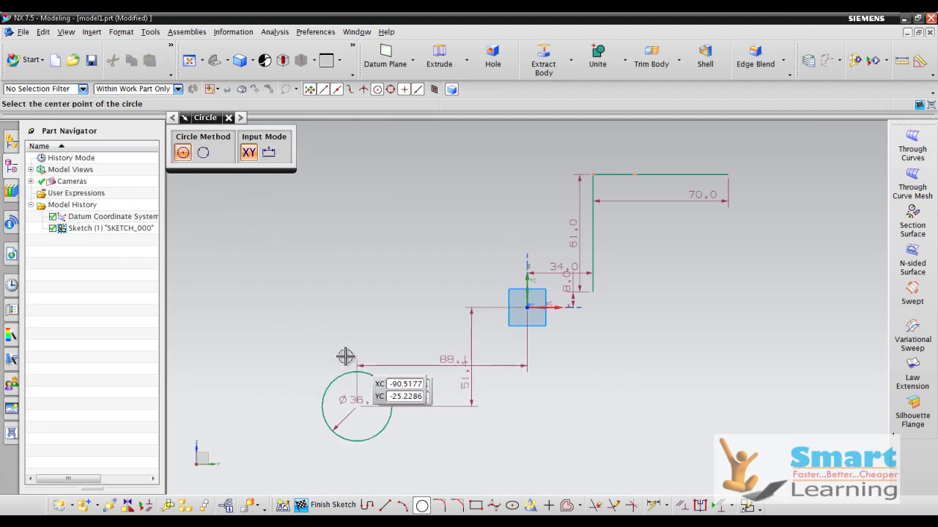
Step: Draw an angled line of length 47
left_click(384, 505)
left_click(384, 329)
left_click(448, 267)
key("Escape")
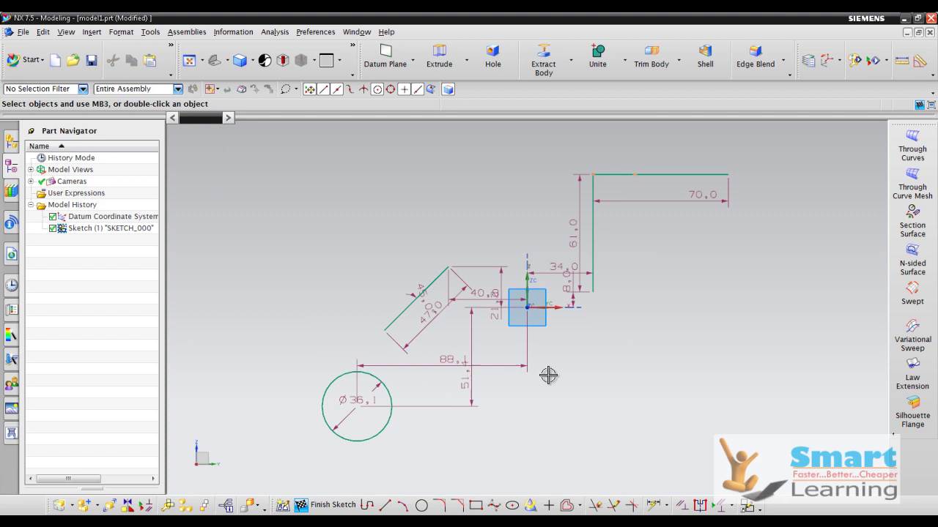
Step: Make the circle tangent to the angled line, then drag the line to see it re-solve
key("c")
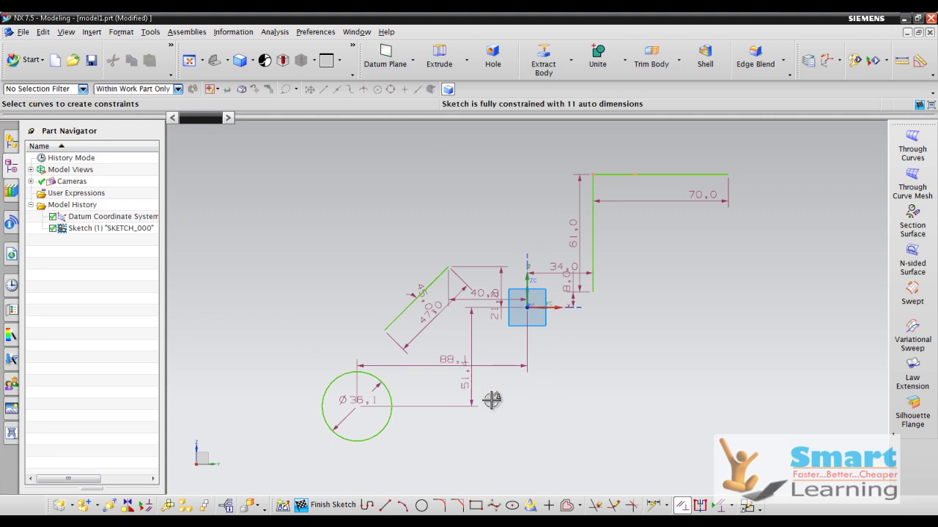
left_click(387, 328)
left_click(372, 372)
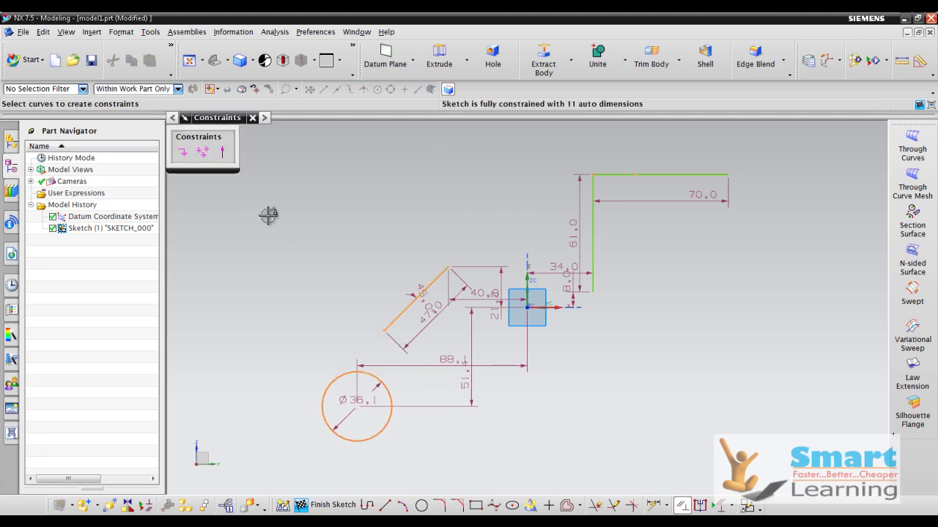
left_click(222, 153)
key("Escape")
scroll(402, 301, "up", 3)
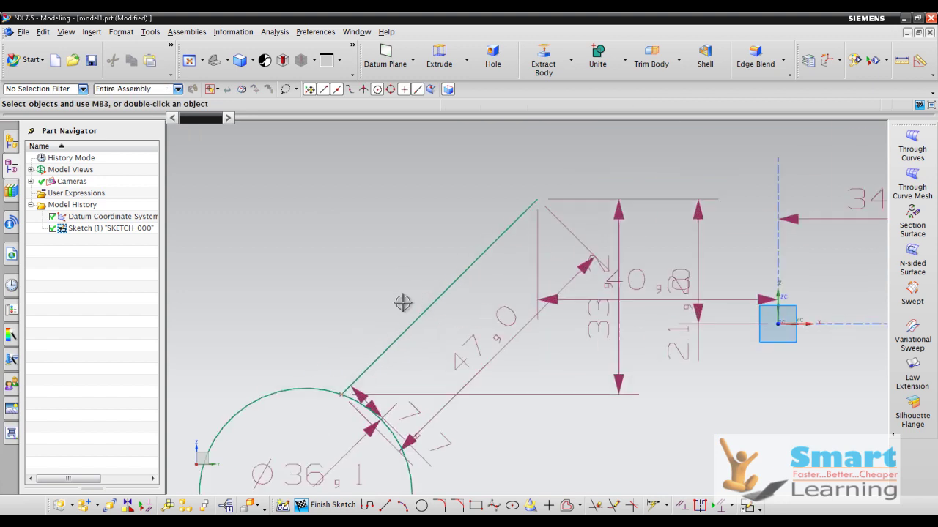
scroll(473, 268, "down", 1)
left_click_drag(491, 245, 369, 186)
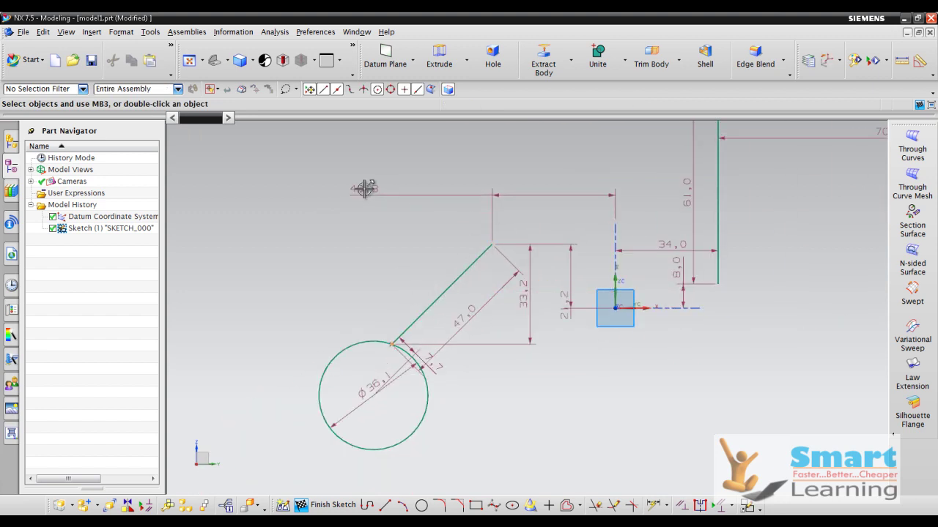
mouse_move(483, 258)
left_mouse_down()
mouse_move(249, 197)
mouse_move(439, 220)
mouse_move(402, 224)
mouse_move(455, 247)
left_mouse_up()
Step: Undo the sketch curves and dimensions, then switch to the PDF notes
scroll(563, 381, "down", 2)
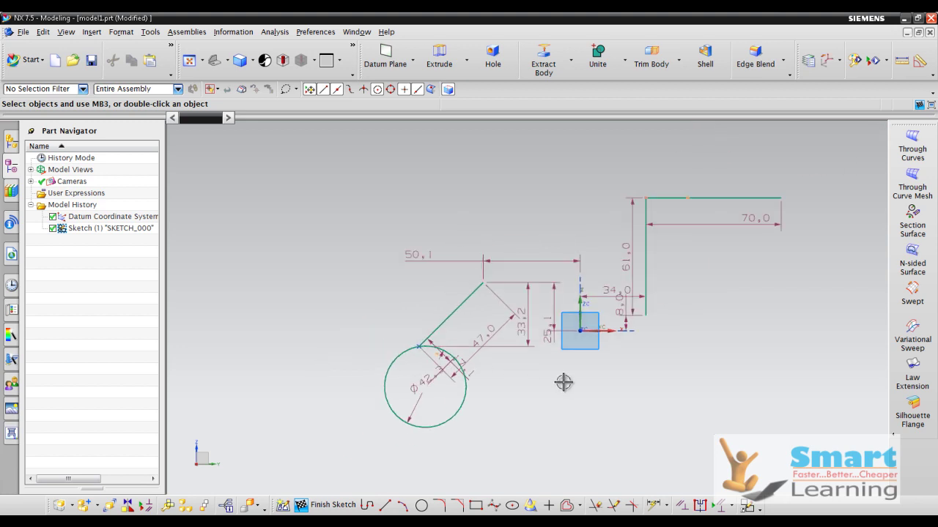
key("ctrl+z")
key("ctrl+z")
key("ctrl+z")
key("ctrl+z")
key("ctrl+z")
key("ctrl+z")
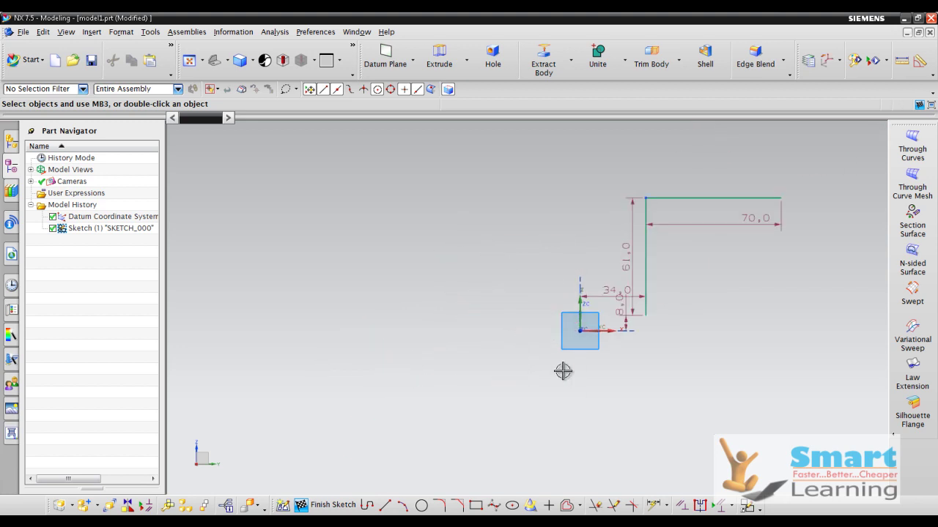
key("ctrl+z")
key("alt+Tab")
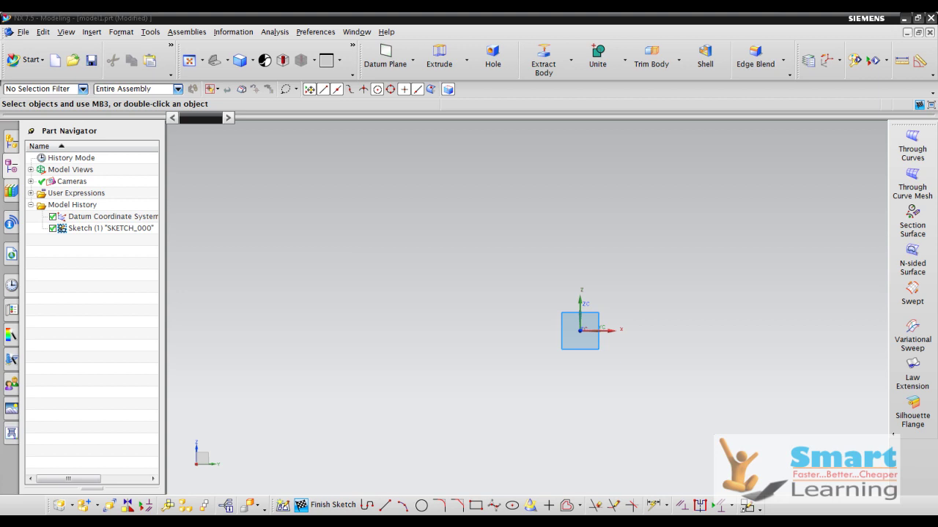
scroll(482, 404, "down", 2)
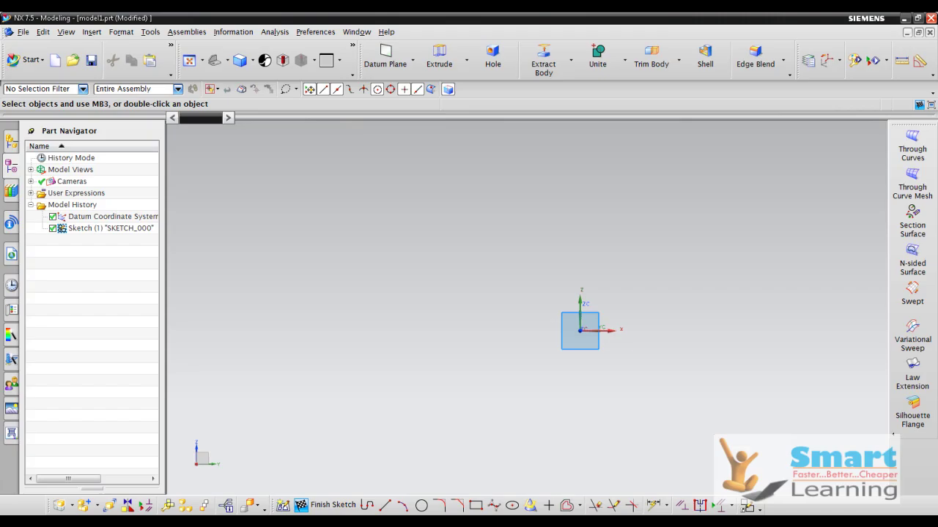
left_click(384, 505)
left_click(388, 255)
left_click(457, 370)
left_click(448, 286)
left_click(505, 209)
key("Escape")
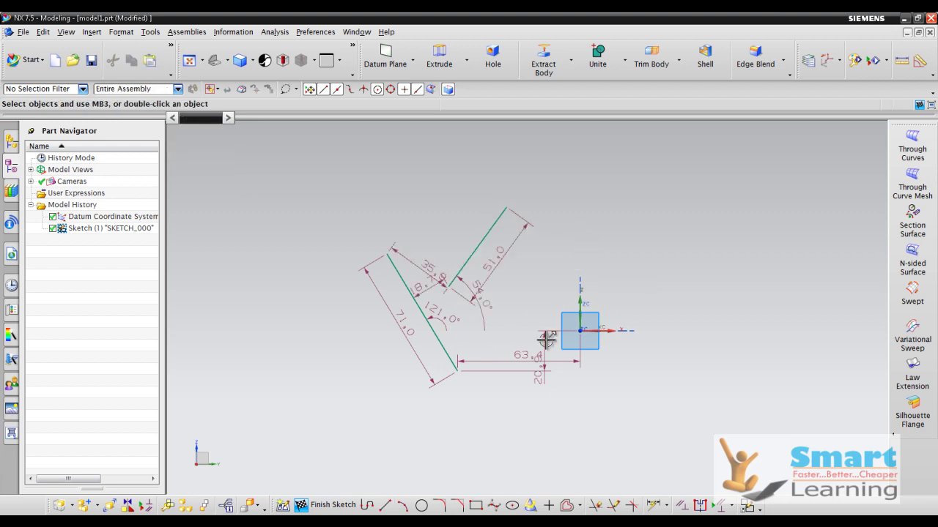
key("c")
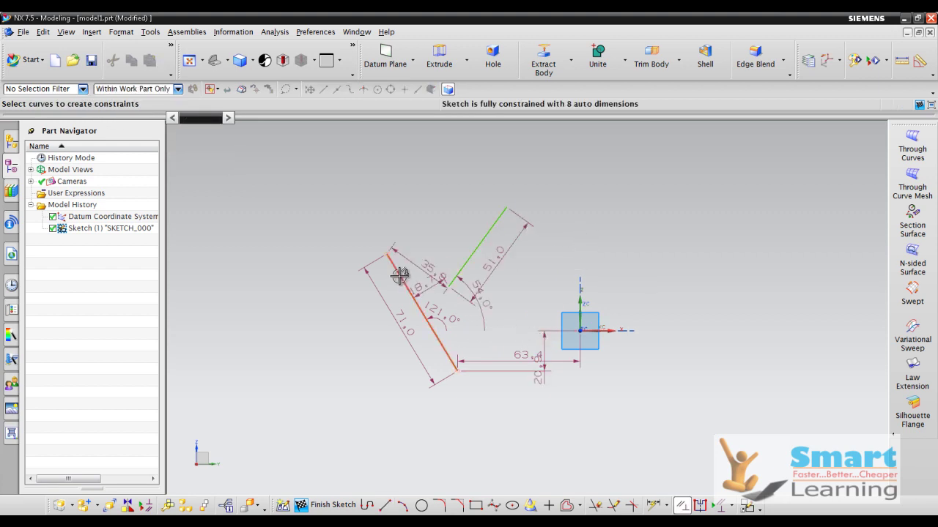
left_click(401, 277)
left_click(485, 233)
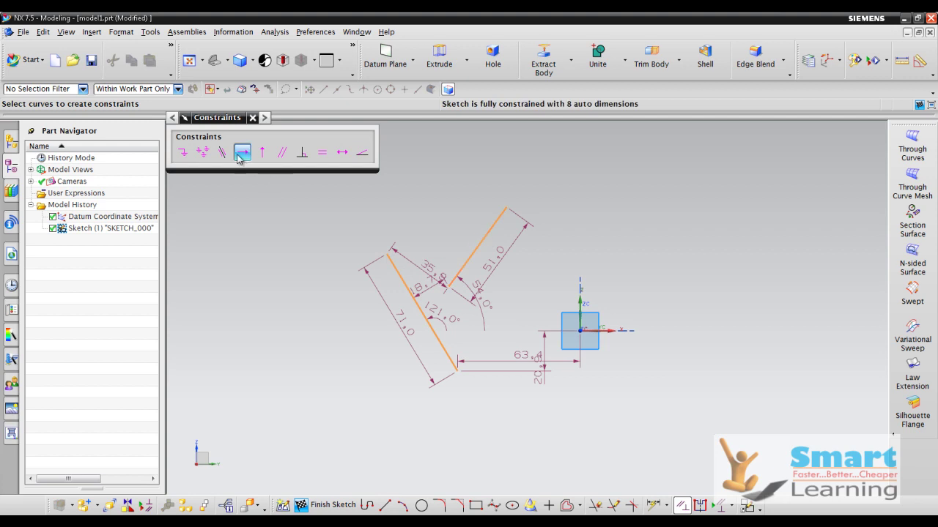
left_click(281, 152)
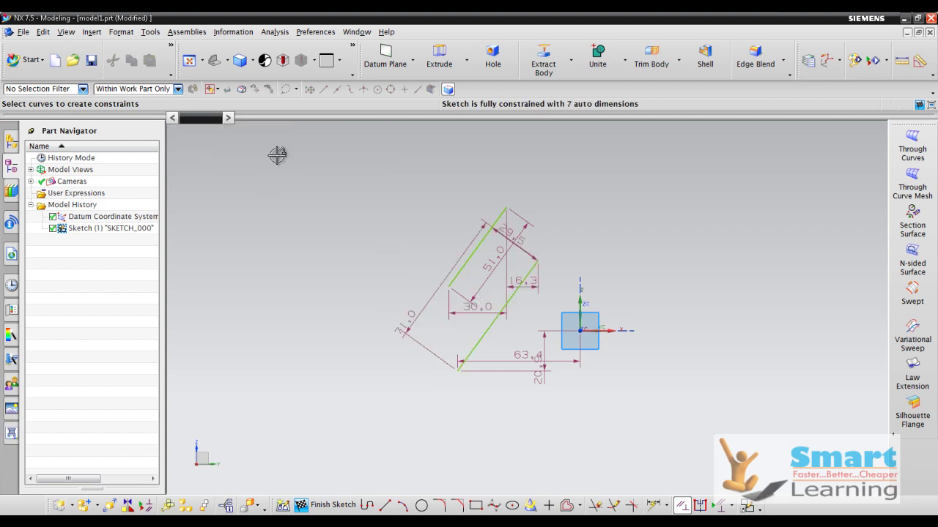
key("ctrl+z")
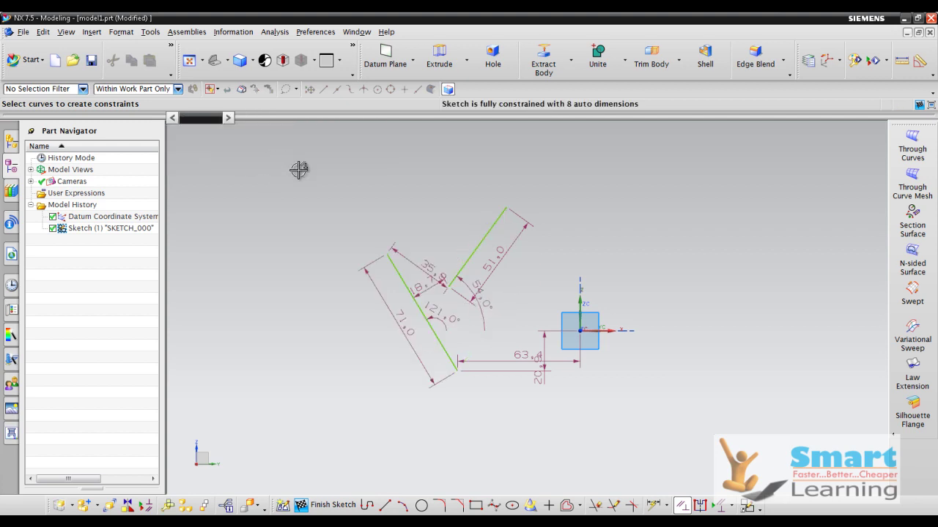
left_click(410, 295)
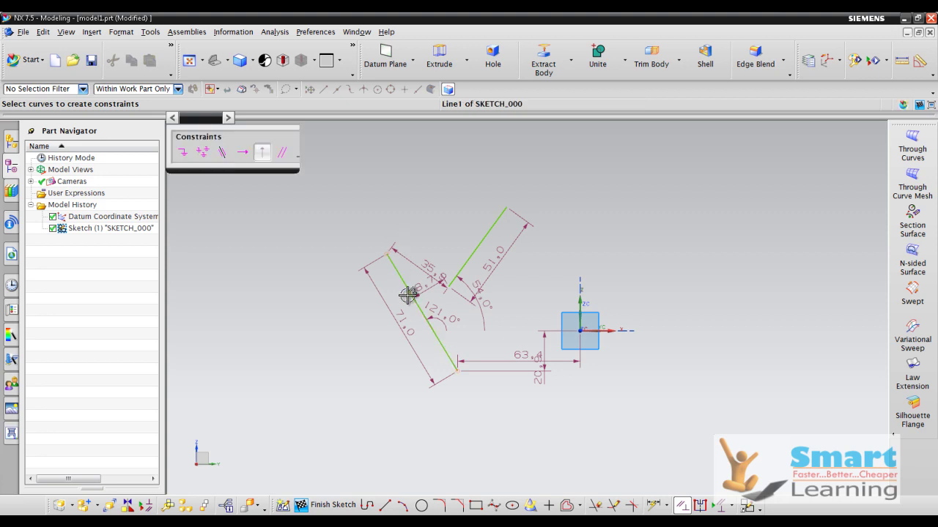
left_click(464, 261)
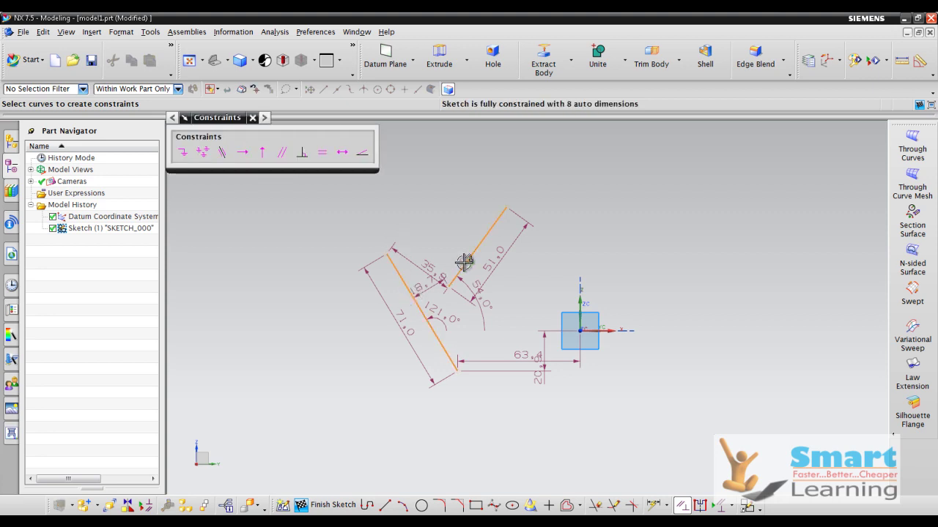
left_click(301, 151)
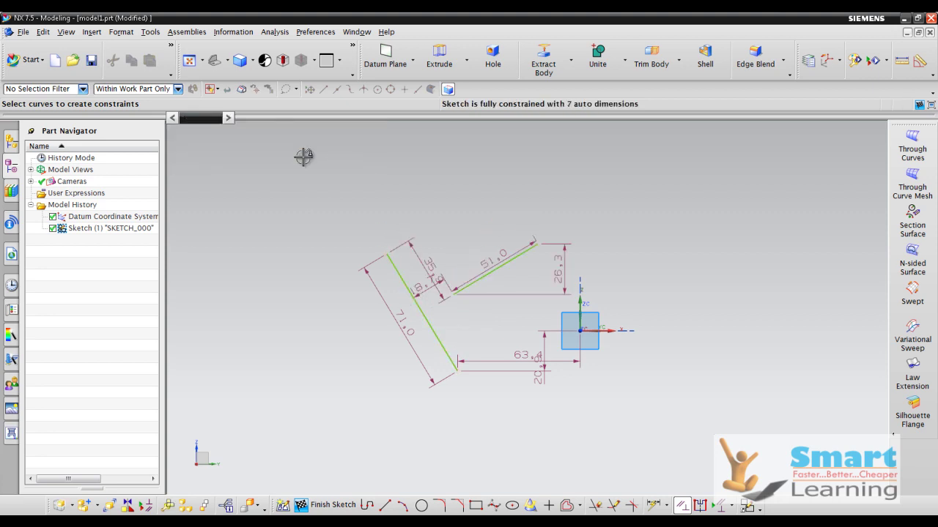
left_click(469, 288)
key("Delete")
left_click(455, 368)
key("Delete")
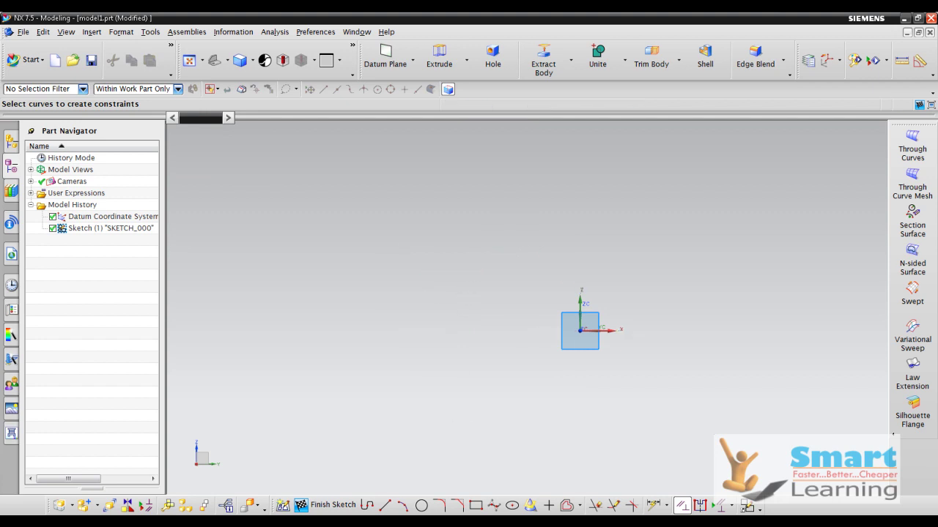
key("alt+Tab")
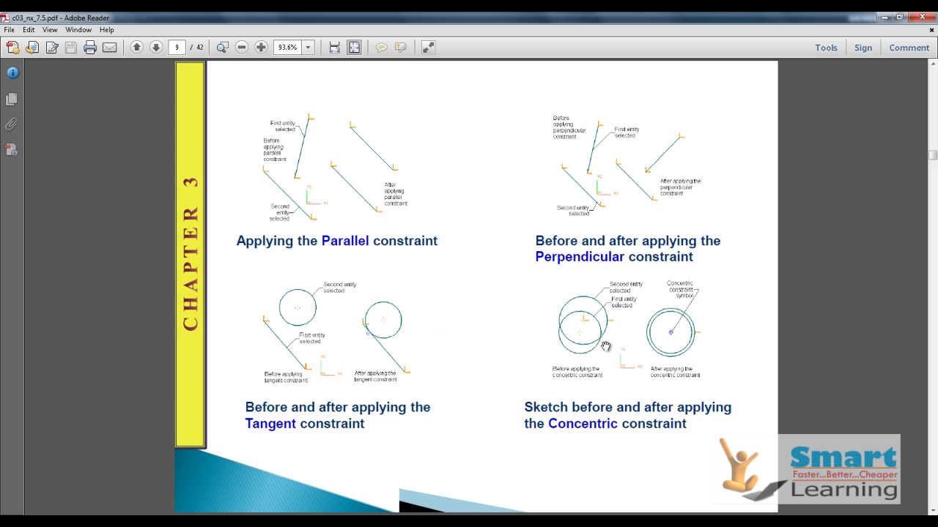
Step: Advance the PDF to page 10 on Auto Constrain, then return to NX
scroll(632, 326, "down", 3)
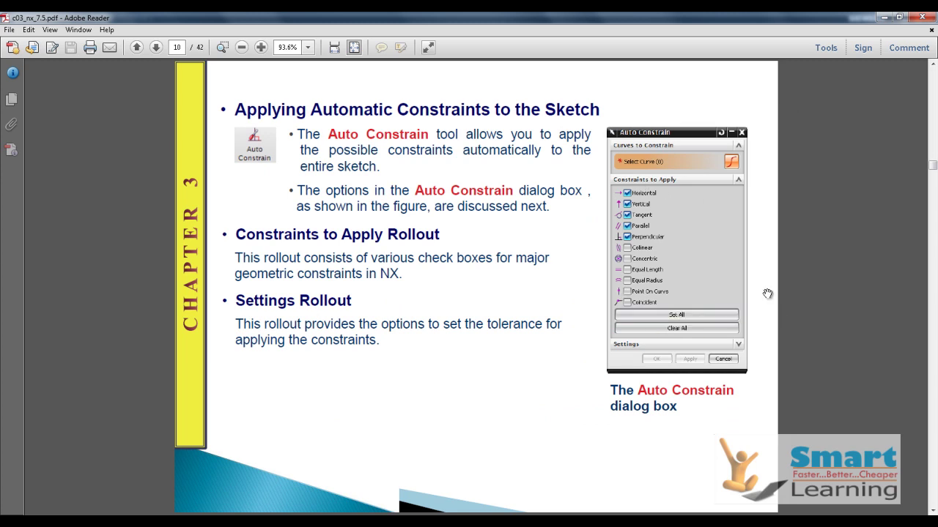
left_click(55, 505)
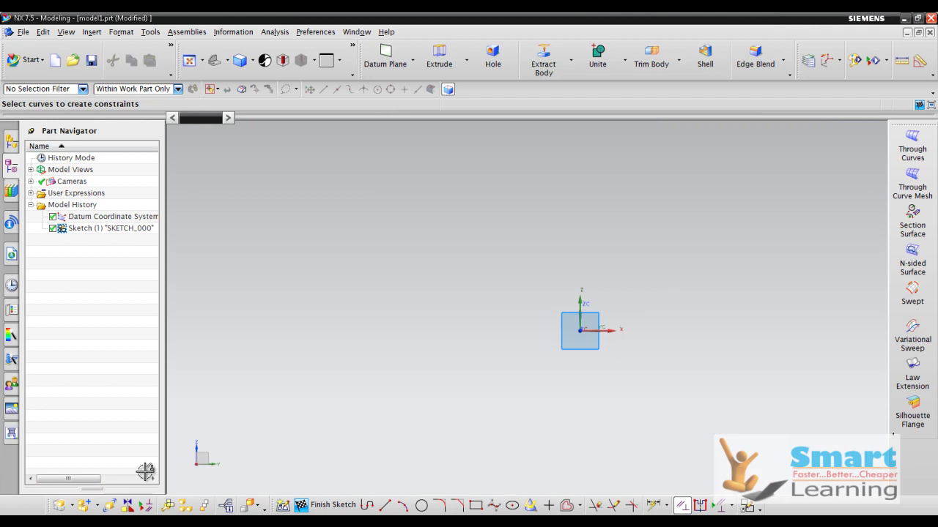
Step: Add the Auto Constrain button to the sketch toolbar and open its dialog
left_click(759, 507)
mouse_move(789, 497)
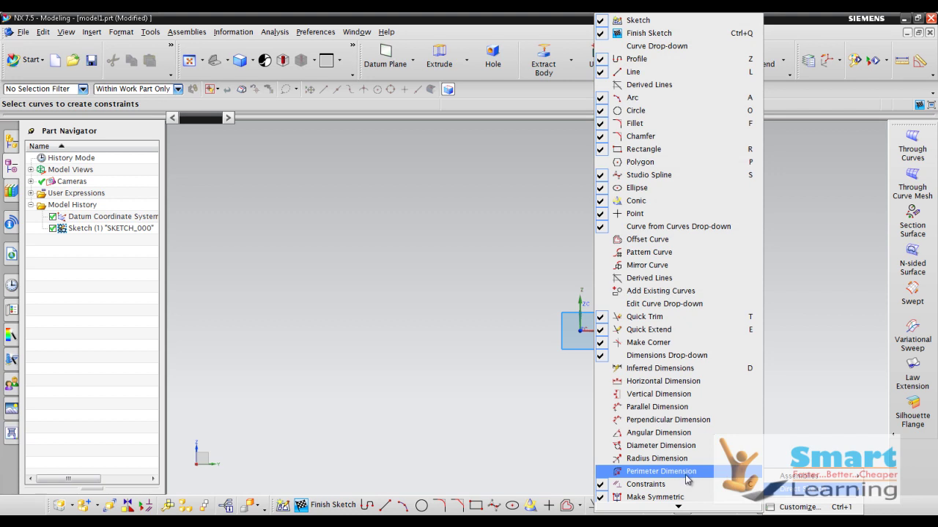
mouse_move(678, 506)
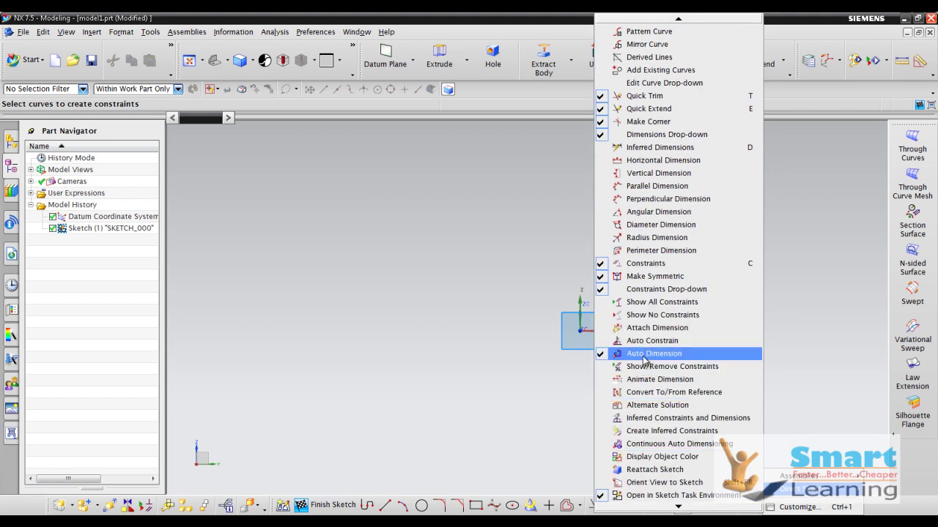
left_click(631, 343)
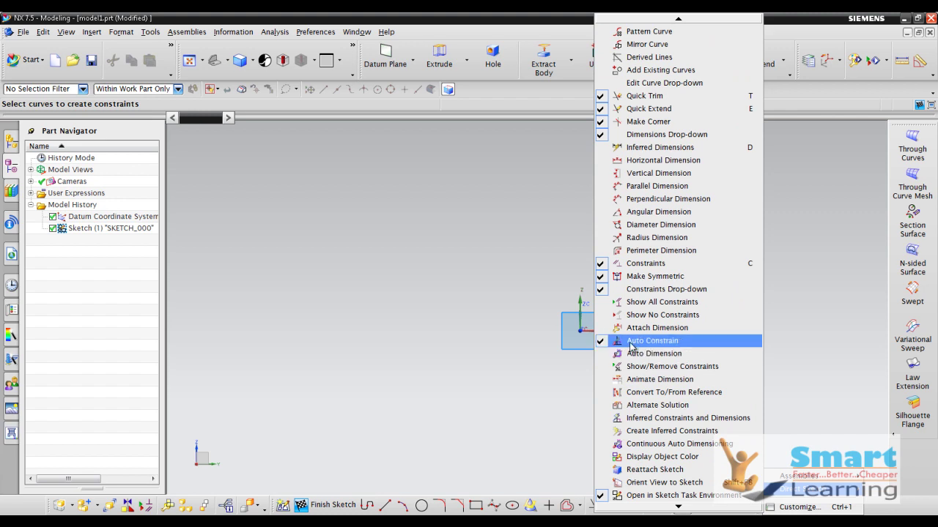
left_click(529, 349)
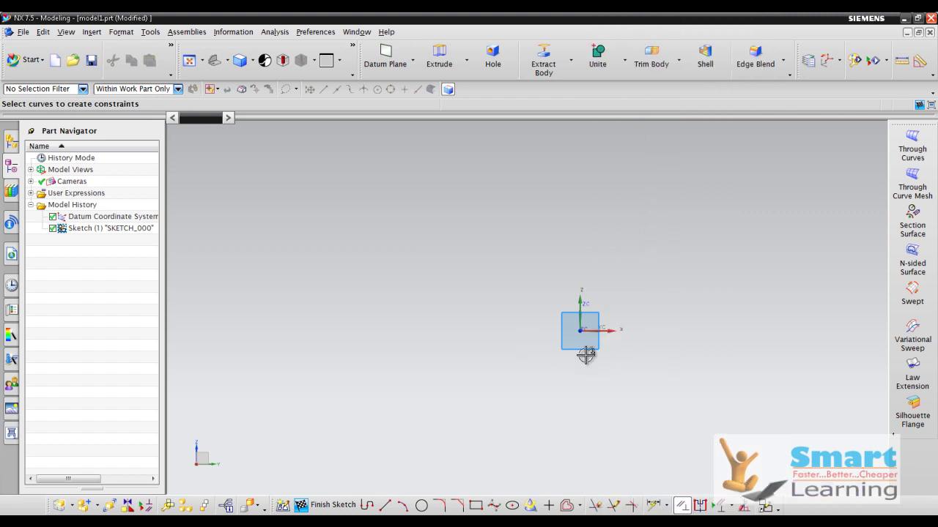
left_click(742, 508)
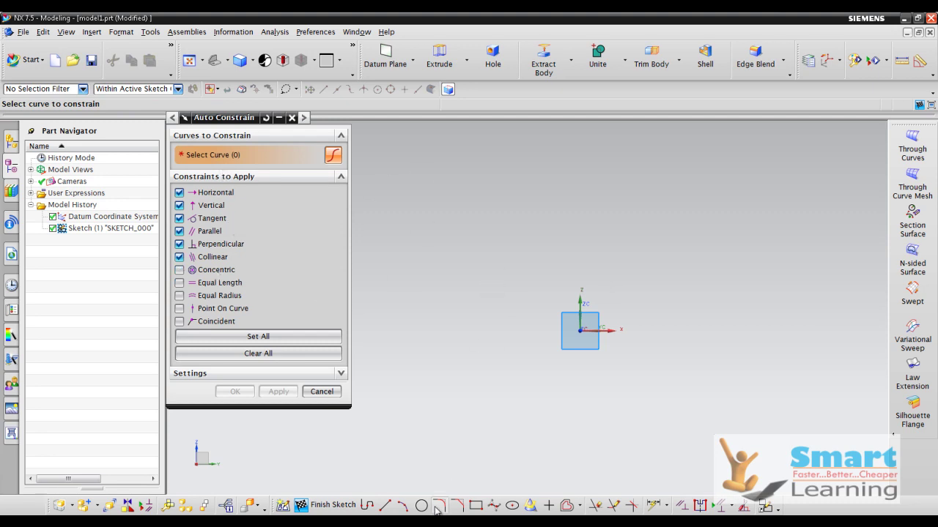
Step: Draw a rectangle and resize it to about 49 by 48
left_click(475, 505)
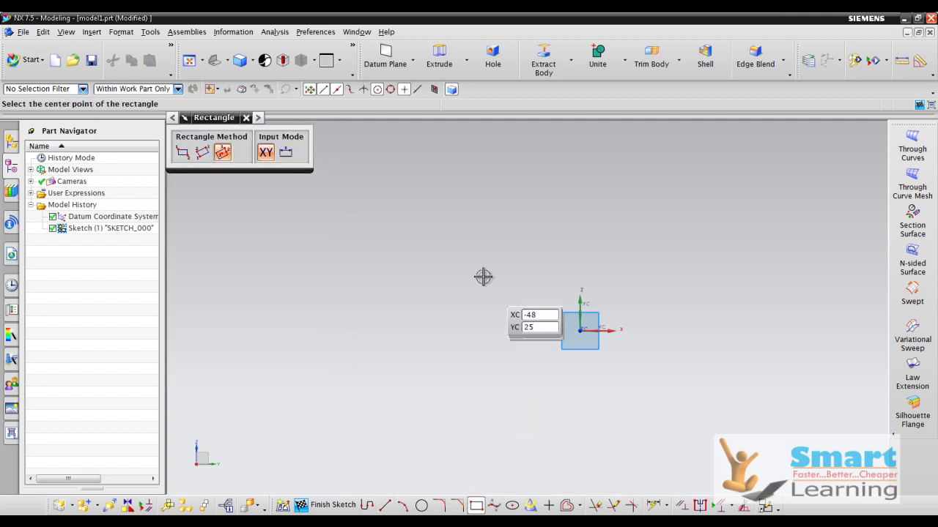
left_click(440, 212)
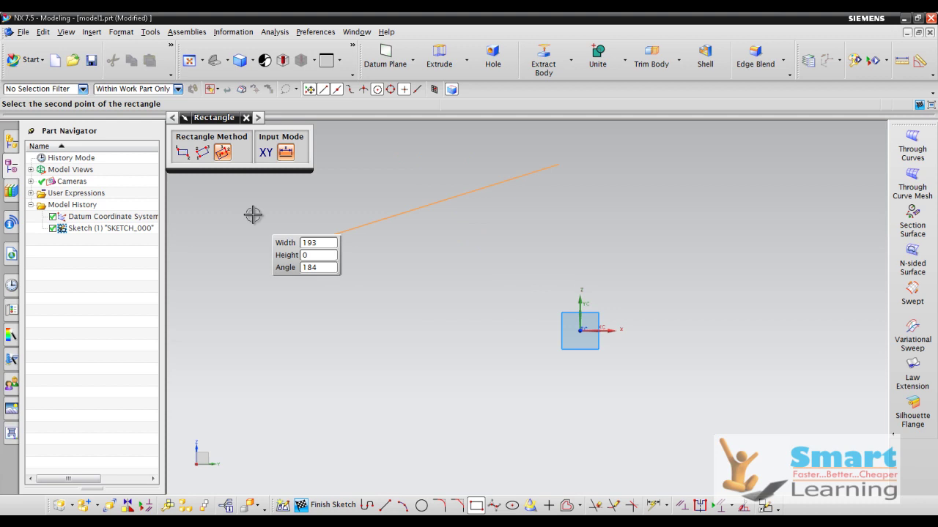
left_click(182, 152)
left_click(534, 332)
key("Escape")
mouse_move(452, 202)
left_mouse_down()
mouse_move(402, 236)
mouse_move(399, 262)
left_mouse_up()
Step: Remove all constraints from the rectangle's four lines and confirm the right edge moves freely
left_click(421, 239)
left_click(380, 286)
left_click(412, 332)
right_click(475, 279)
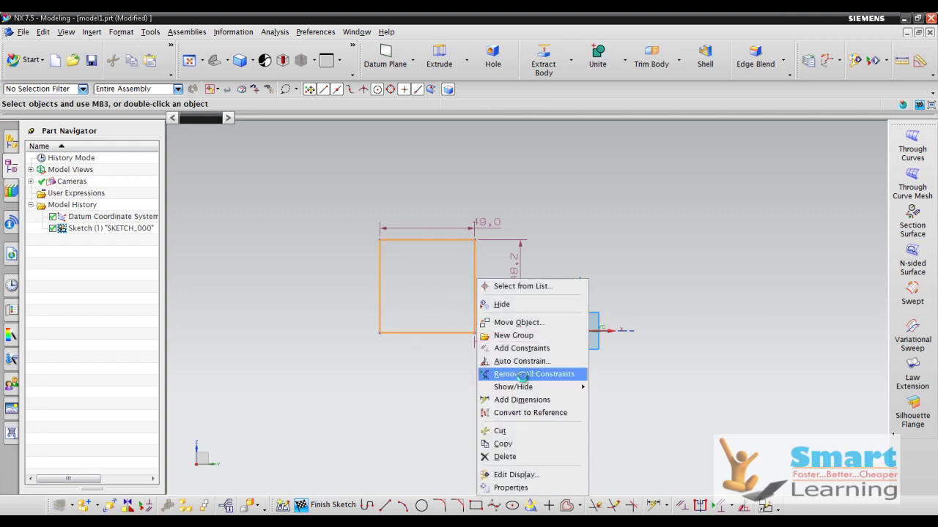
left_click(523, 375)
left_click(363, 286)
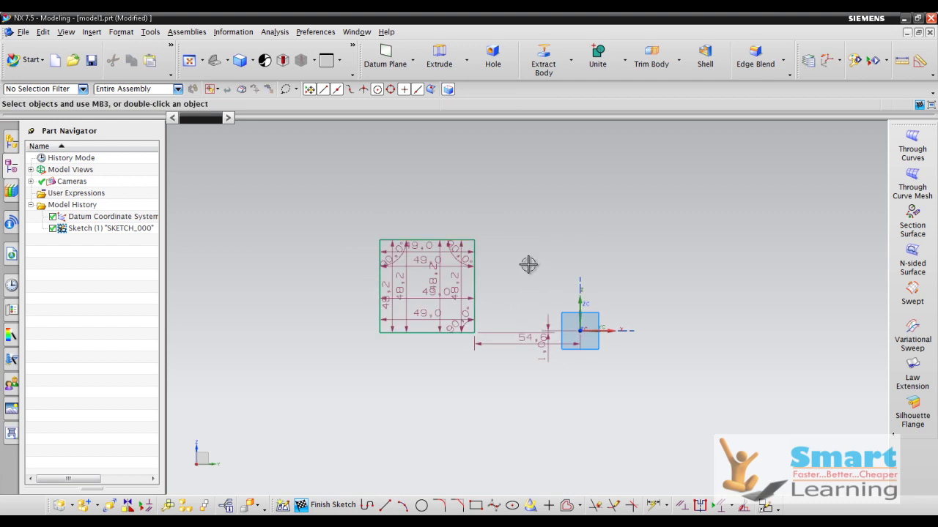
mouse_move(480, 274)
left_mouse_down()
mouse_move(534, 276)
mouse_move(453, 260)
mouse_move(424, 244)
mouse_move(429, 178)
left_mouse_up()
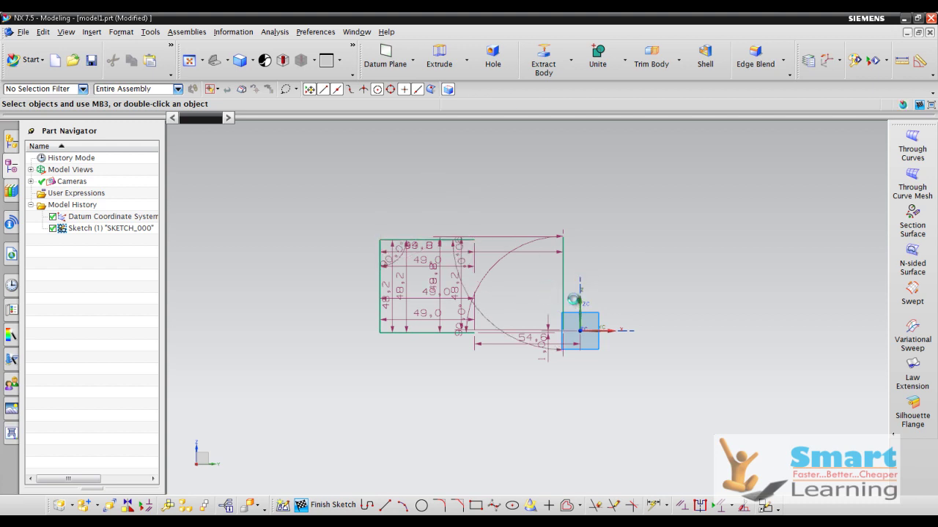
Step: Auto-constrain the rectangle with the default constraint types, then test by dragging its edges
key("shift+c")
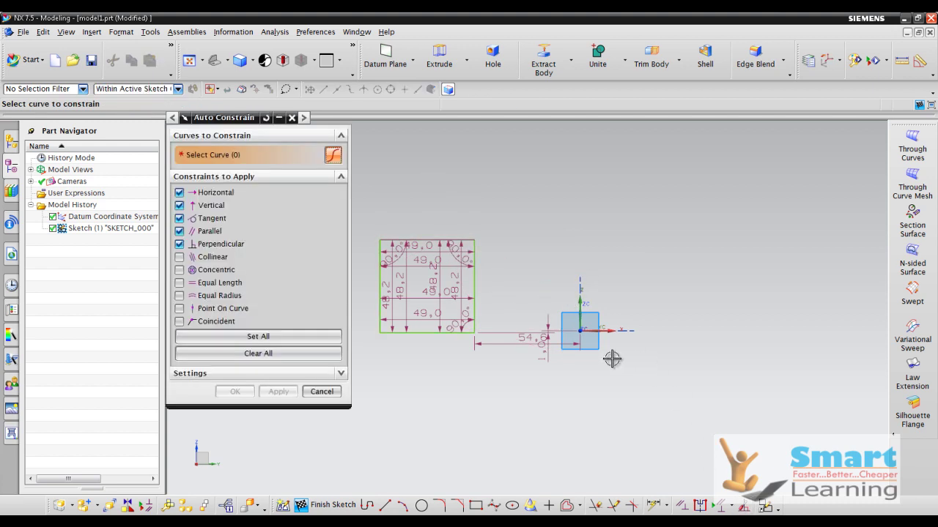
mouse_move(557, 186)
left_mouse_down()
mouse_move(462, 316)
mouse_move(381, 372)
mouse_move(381, 383)
mouse_move(376, 201)
mouse_move(497, 242)
mouse_move(514, 292)
mouse_move(498, 318)
left_mouse_up()
mouse_move(527, 221)
left_mouse_down()
mouse_move(381, 357)
mouse_move(496, 220)
mouse_move(534, 230)
mouse_move(549, 264)
left_mouse_up()
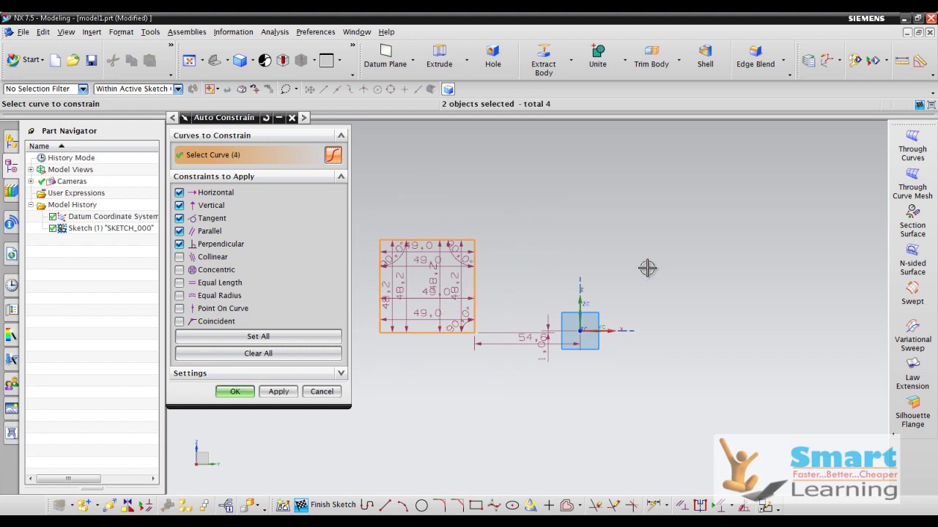
left_click(278, 392)
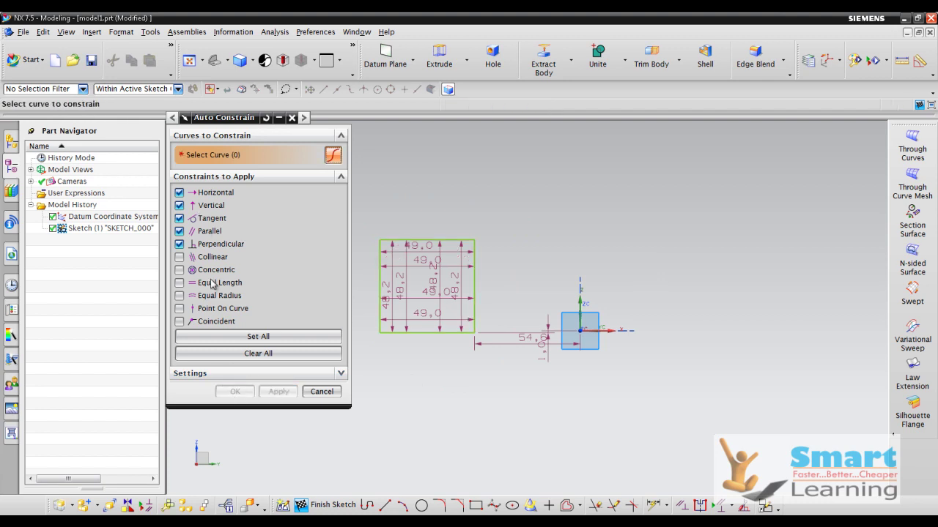
left_click(321, 391)
left_click_drag(474, 286, 540, 275)
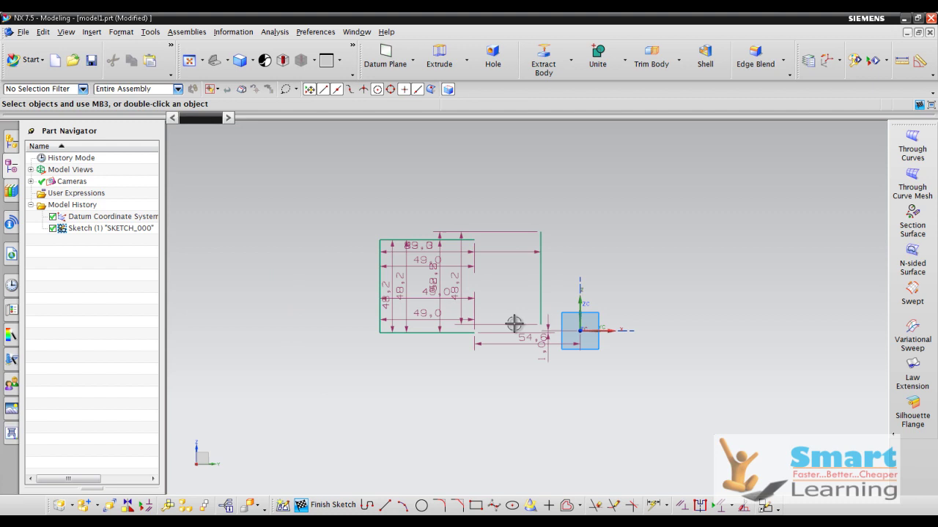
mouse_move(444, 235)
left_mouse_down()
mouse_move(445, 193)
mouse_move(479, 180)
mouse_move(520, 216)
left_mouse_up()
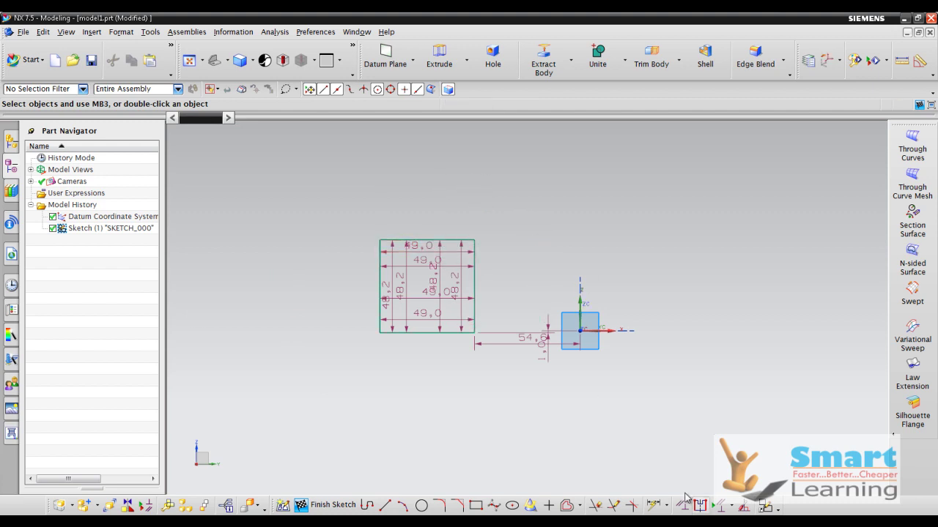
Step: Reapply Auto Constrain with Set All constraint types and stretch the right edge to test
left_click(744, 506)
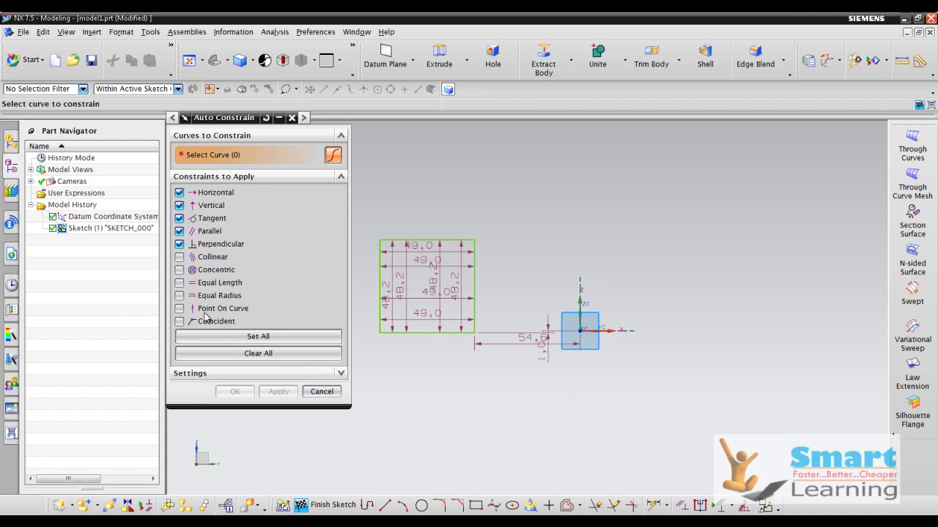
left_click(254, 339)
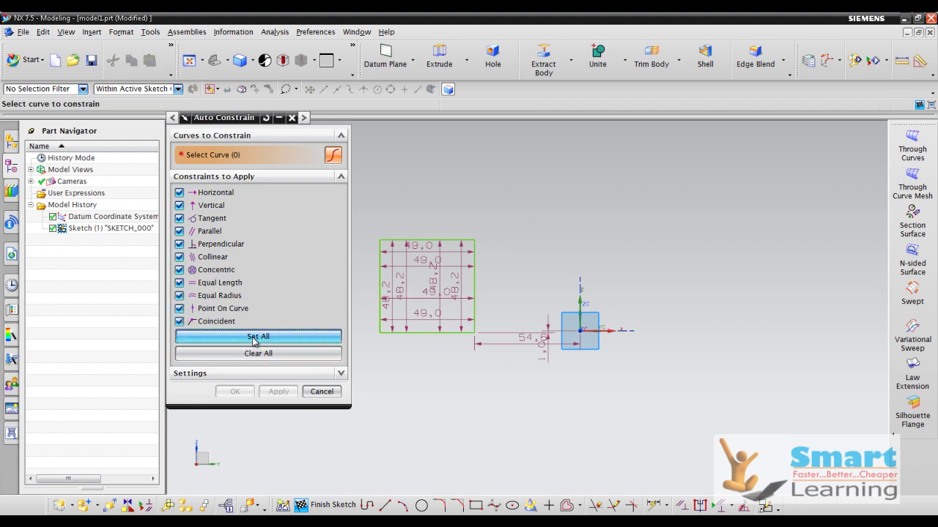
mouse_move(530, 195)
left_mouse_down()
mouse_move(467, 326)
mouse_move(466, 360)
mouse_move(416, 391)
mouse_move(328, 279)
mouse_move(449, 196)
mouse_move(543, 341)
mouse_move(426, 408)
mouse_move(399, 378)
left_mouse_up()
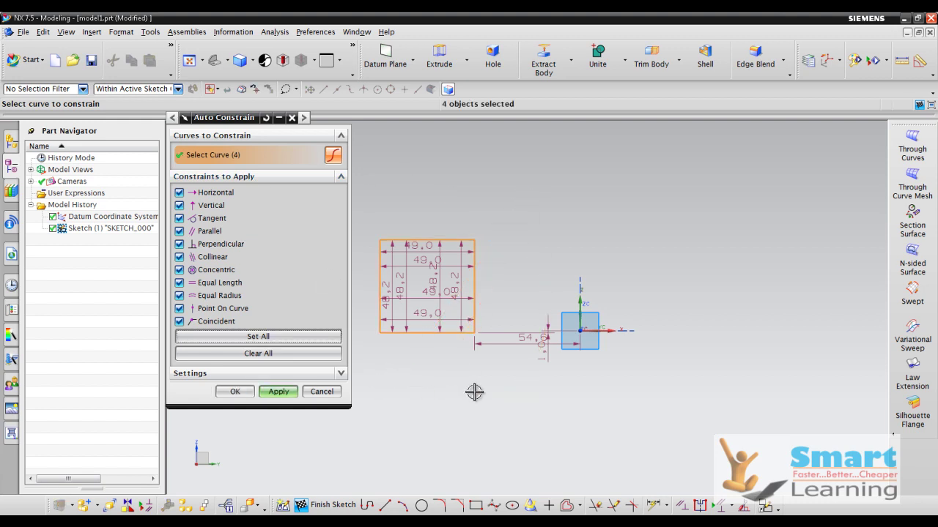
left_click(273, 392)
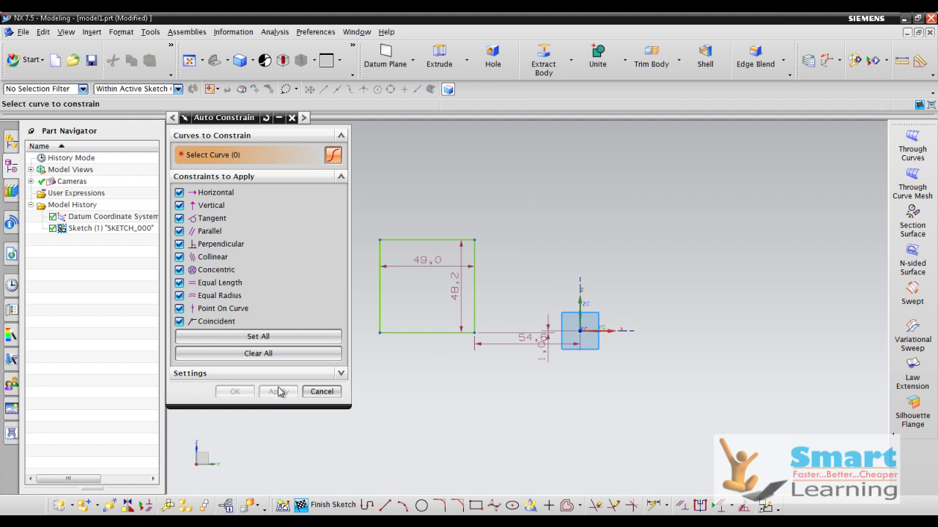
left_click(333, 395)
left_click_drag(474, 286, 618, 253)
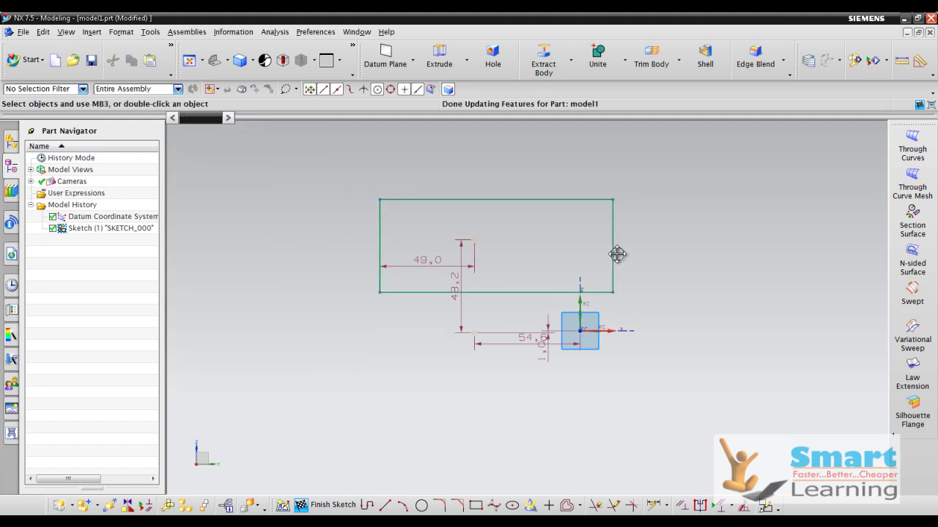
Step: Stretch the rectangle to 145.1 by 73.8, then undo back to the square
left_click_drag(490, 298, 450, 404)
left_click_drag(347, 299, 299, 299)
left_click_drag(393, 199, 379, 262)
left_click_drag(283, 320, 286, 320)
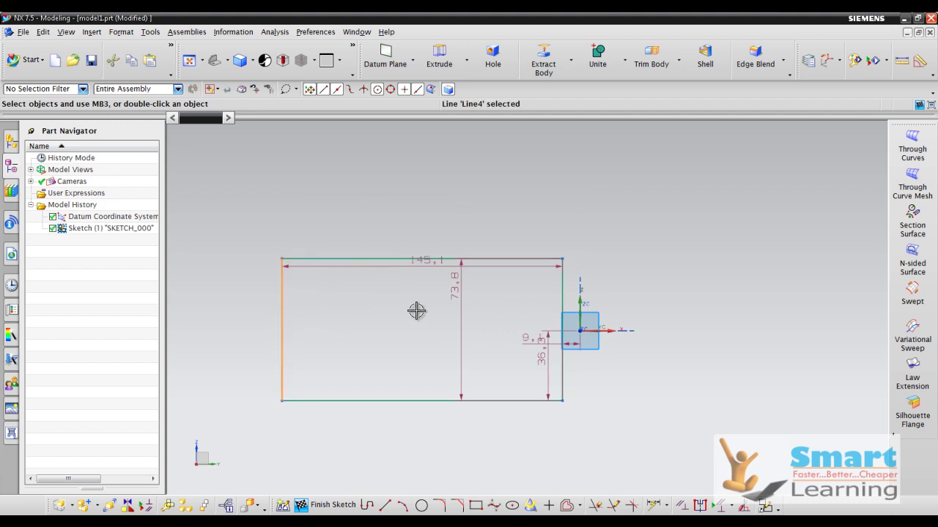
key("Escape")
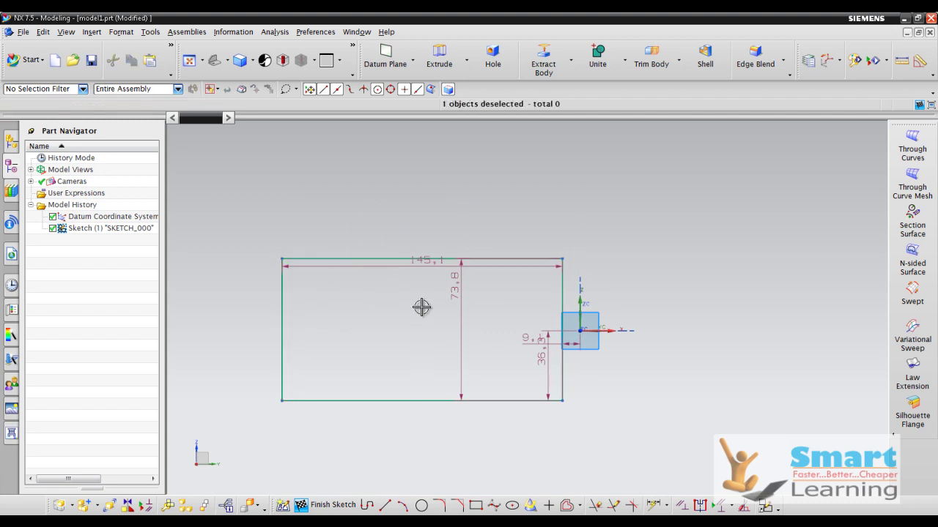
key("ctrl+z")
key("ctrl+z")
key("ctrl+z")
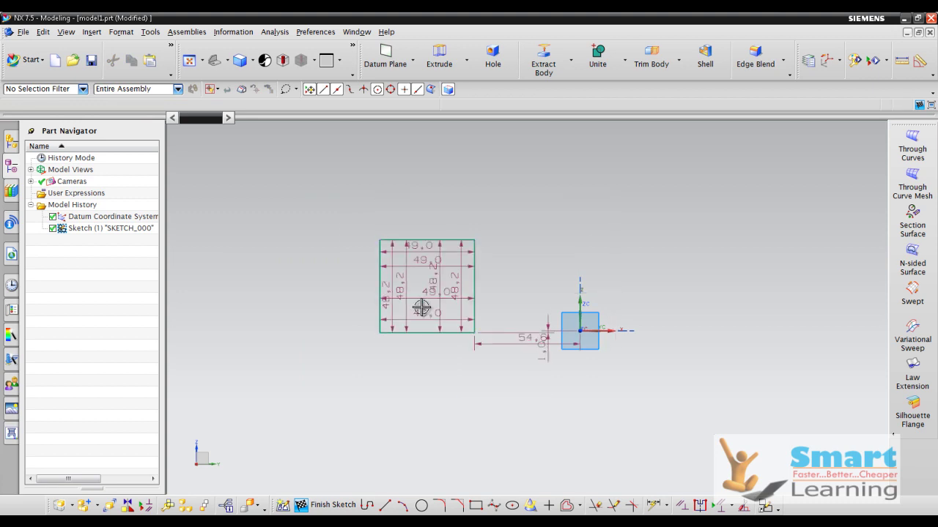
Step: Delete all the sketch geometry and dimensions using rectangular area selection
mouse_move(494, 286)
left_mouse_down()
mouse_move(304, 408)
mouse_move(511, 270)
mouse_move(498, 282)
left_mouse_up()
left_click(295, 89)
left_click(308, 104)
key("Delete")
mouse_move(505, 223)
left_mouse_down()
mouse_move(373, 398)
mouse_move(330, 371)
left_mouse_up()
key("Delete")
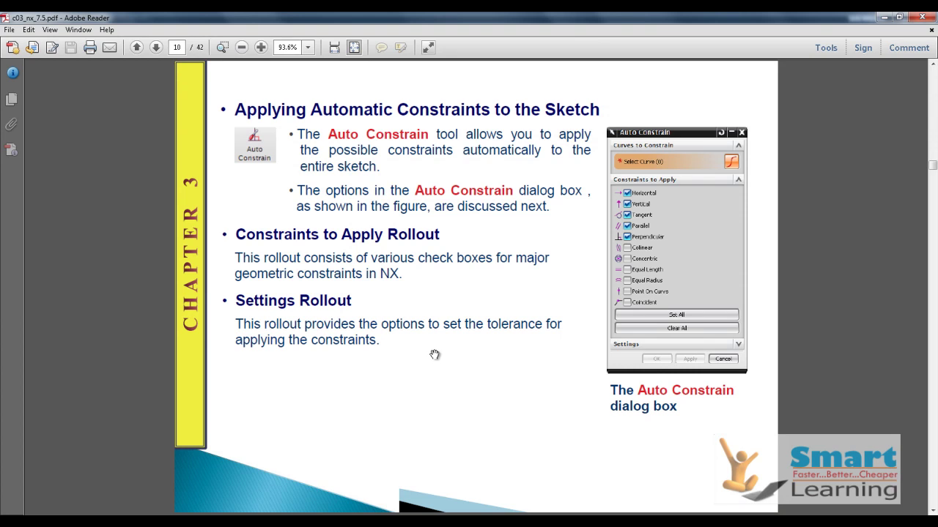
Step: Scroll the PDF notes from page 10 to page 12 on showing and hiding constraints
scroll(434, 354, "down", 1)
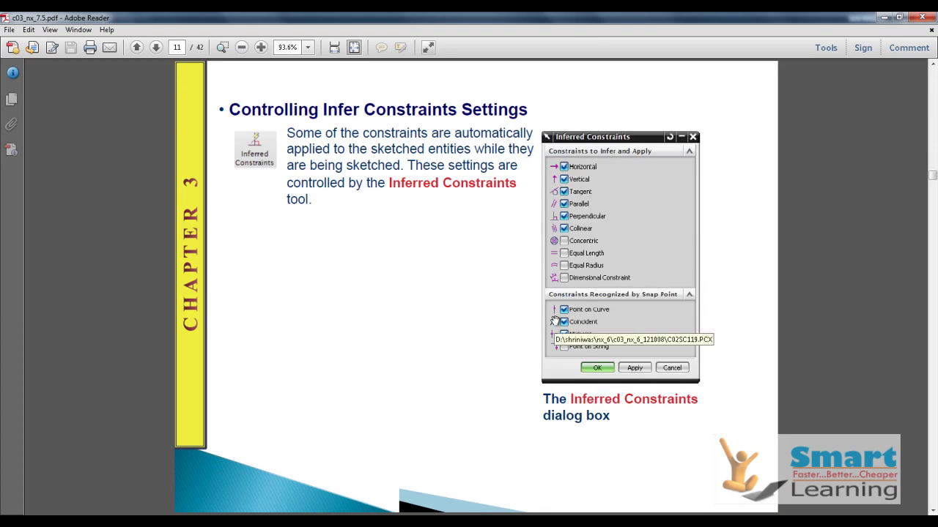
scroll(491, 314, "down", 1)
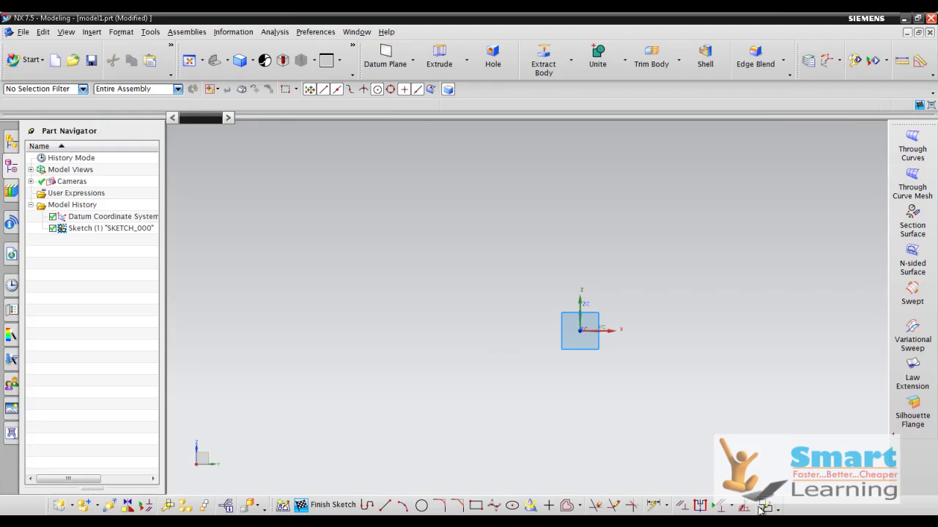
Step: Browse the available Sketch tools list, then bring up the PDF notes at page 13
left_click(780, 511)
mouse_move(774, 489)
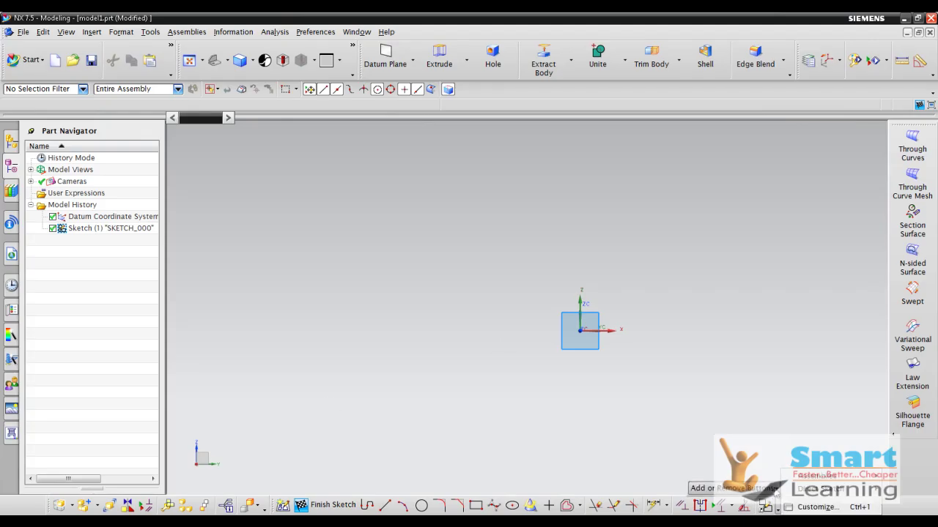
mouse_move(806, 489)
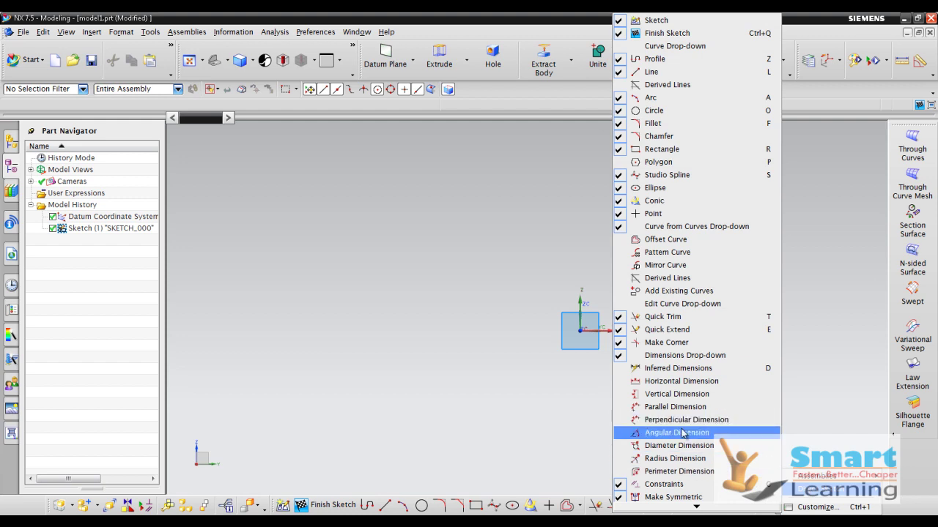
scroll(682, 476, "down", 5)
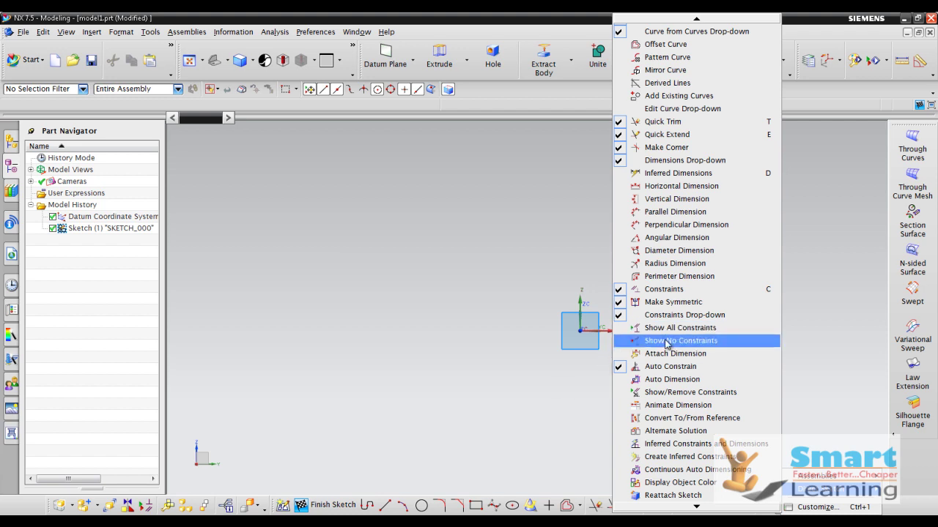
left_click(576, 378)
key("alt+Tab")
scroll(498, 391, "down", 3)
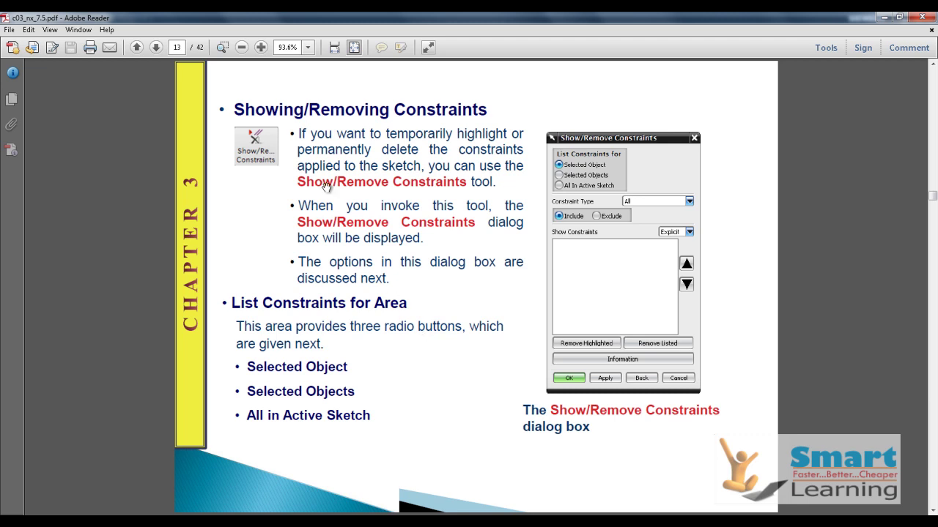
Step: Scroll the PDF constraint notes from page 13 onward to page 15
scroll(410, 189, "down", 3)
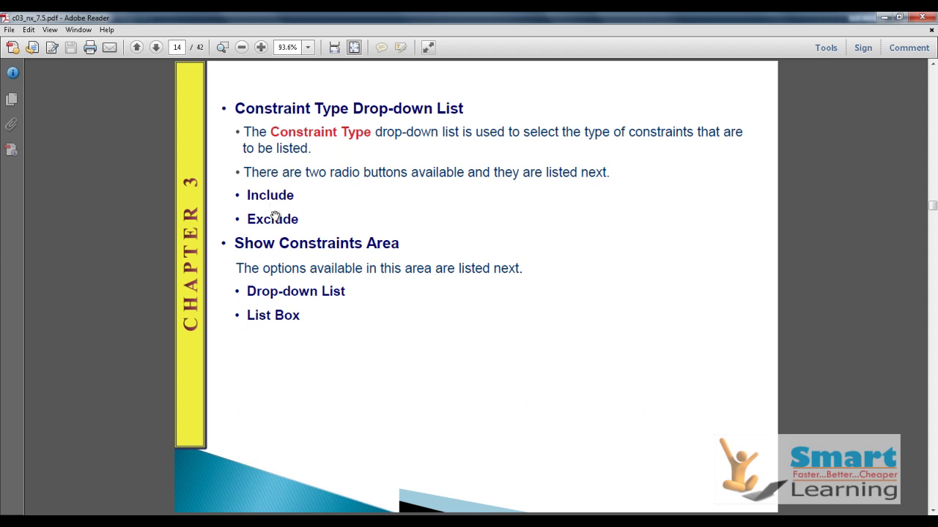
scroll(351, 227, "down", 3)
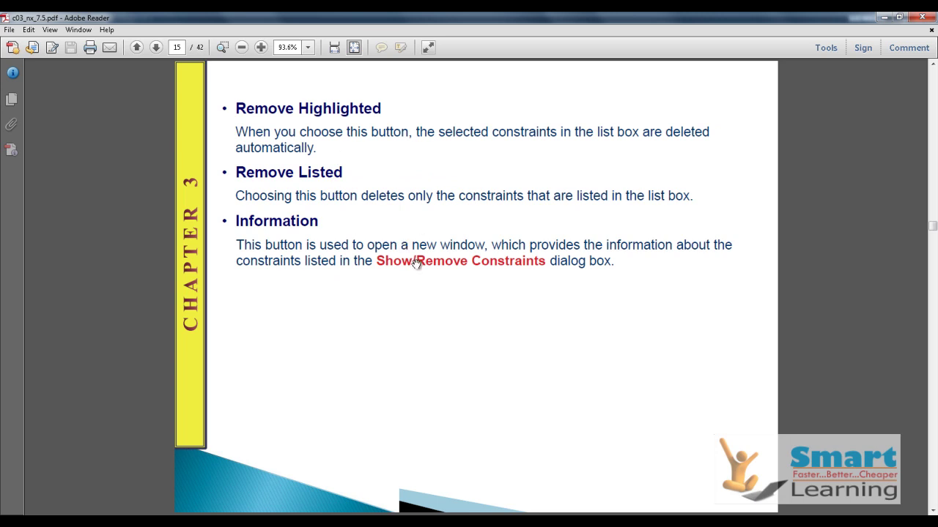
scroll(418, 259, "down", 3)
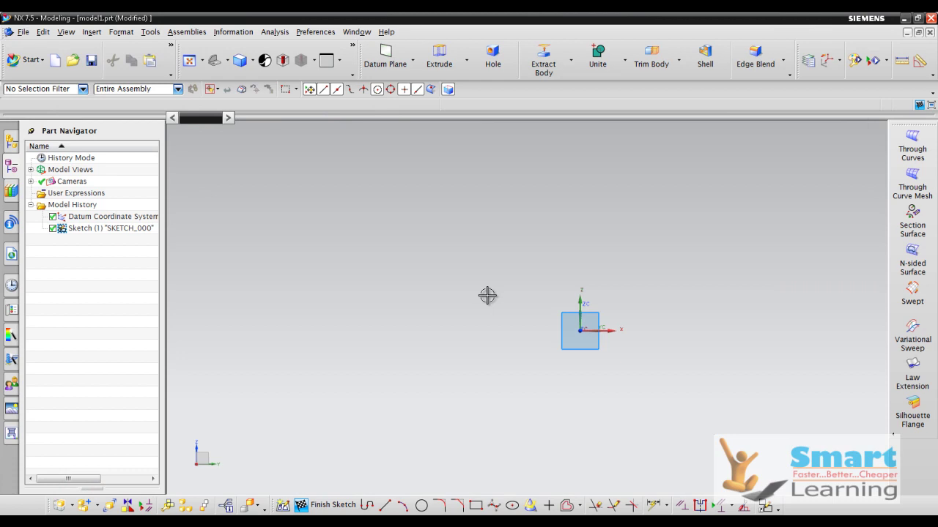
Step: Draw an 87.0-long vertical line up from the origin and convert it to reference
left_click(385, 505)
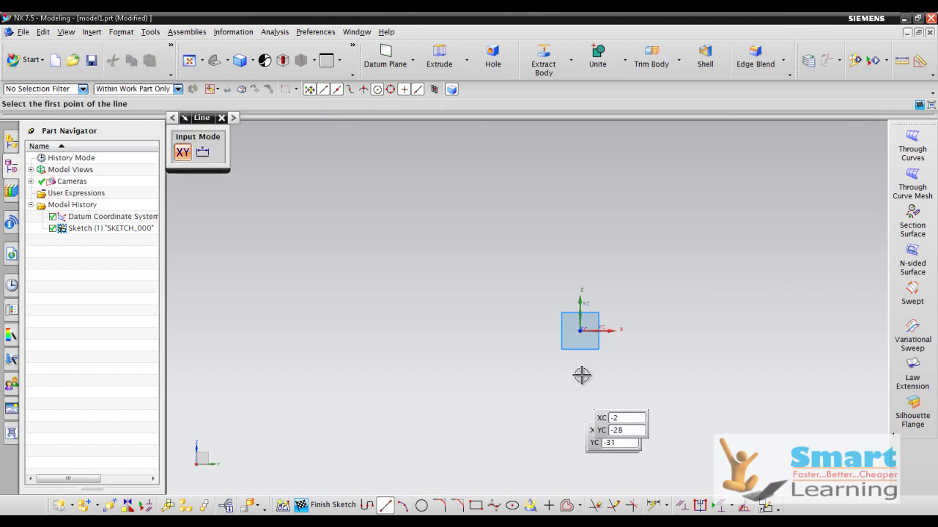
left_click(579, 330)
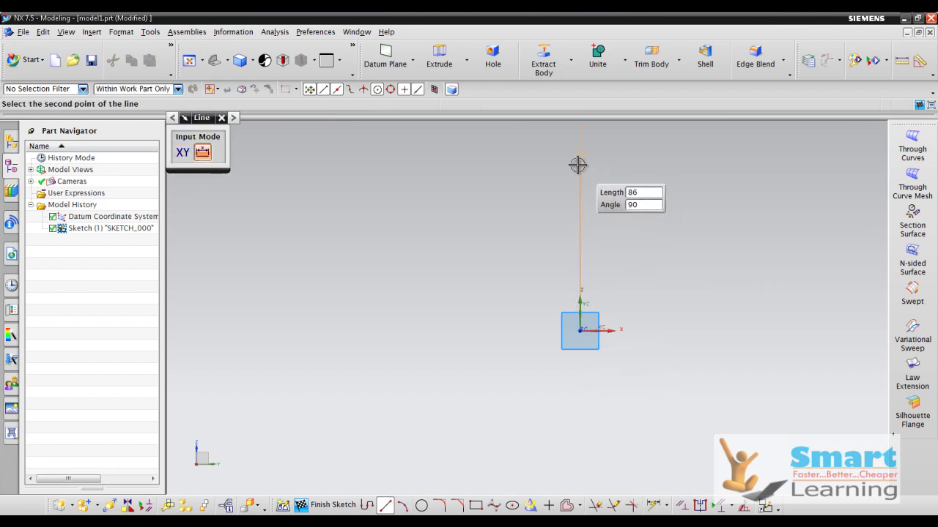
left_click(580, 162)
key("Escape")
left_click(579, 201)
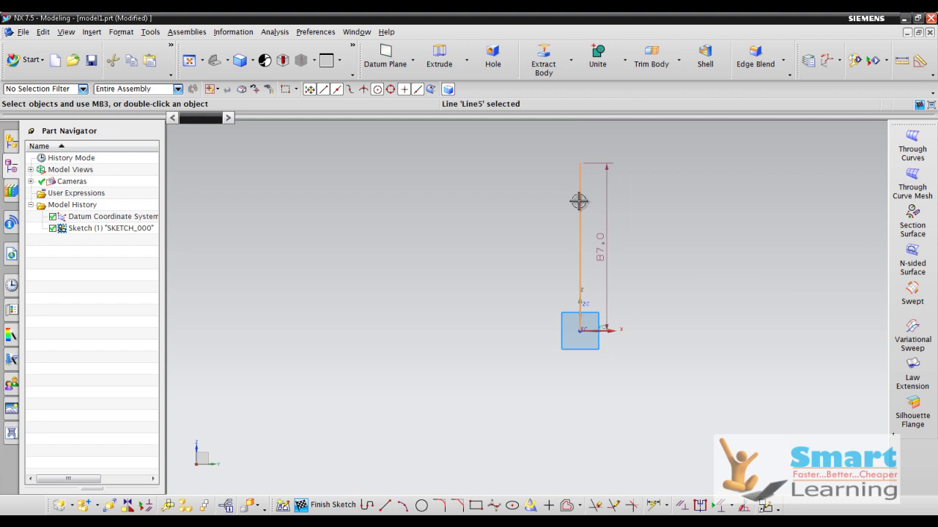
right_click(580, 205)
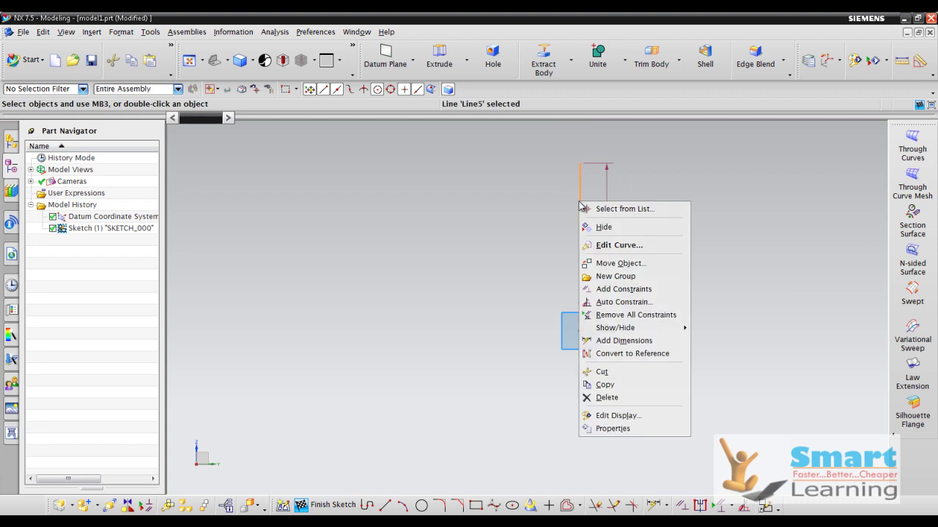
left_click(618, 354)
scroll(699, 206, "up", 2)
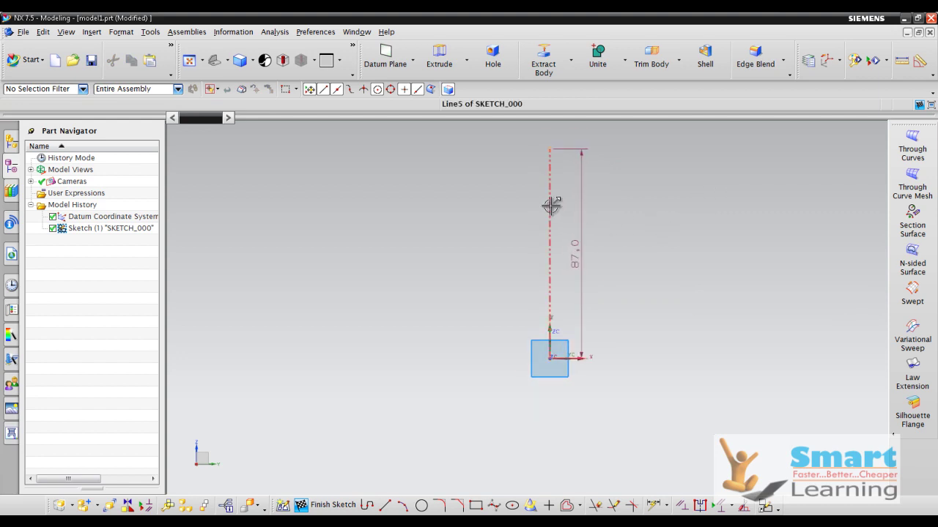
Step: Read the PDF notes on the Convert To/From Reference tool on page 16
key("alt+Tab")
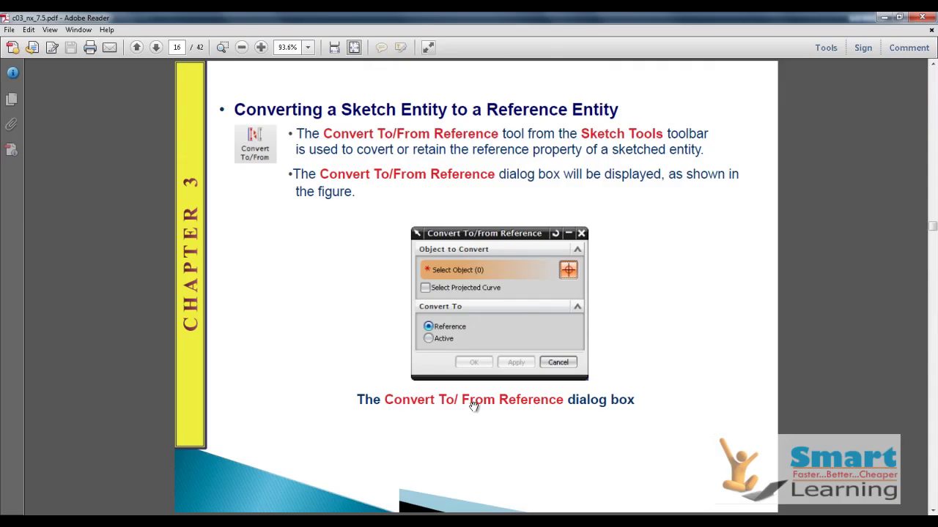
scroll(473, 405, "down", 2)
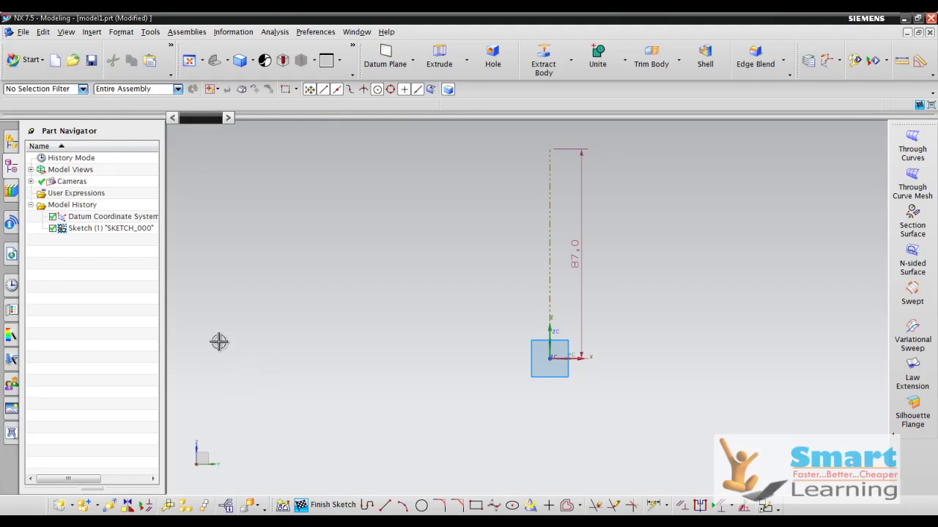
Step: Draw an 84.0-long slanted line from lower left to upper right
left_click(384, 505)
left_click(268, 394)
left_click(389, 234)
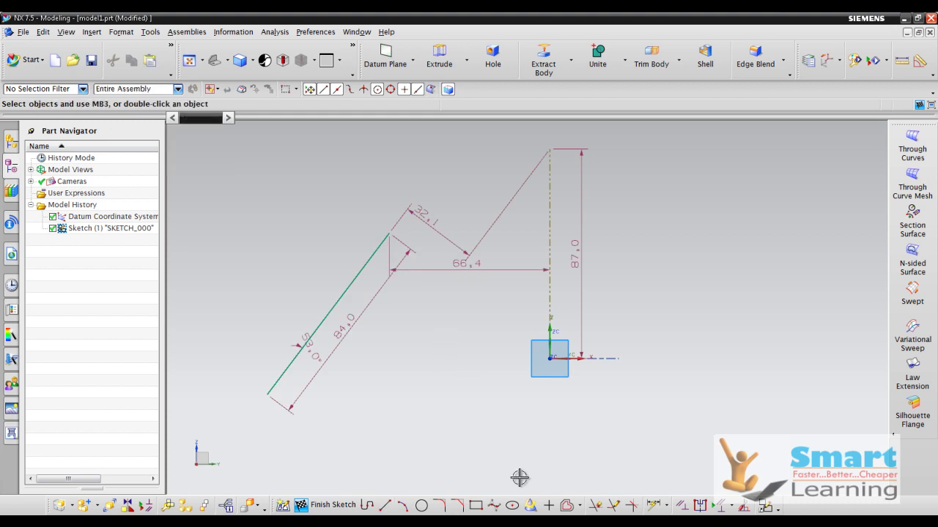
Step: Dimension the slanted line's horizontal span at 50.6
left_click(647, 509)
left_click(354, 285)
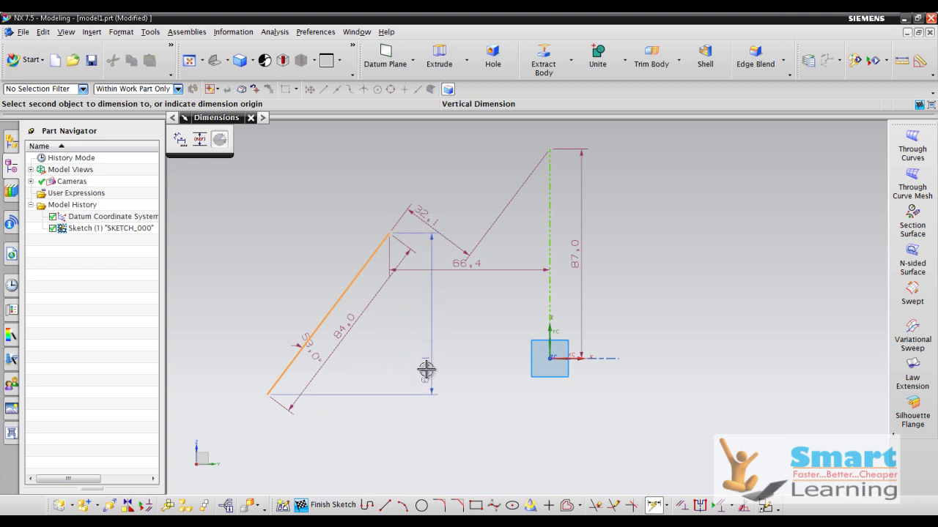
left_click(352, 423)
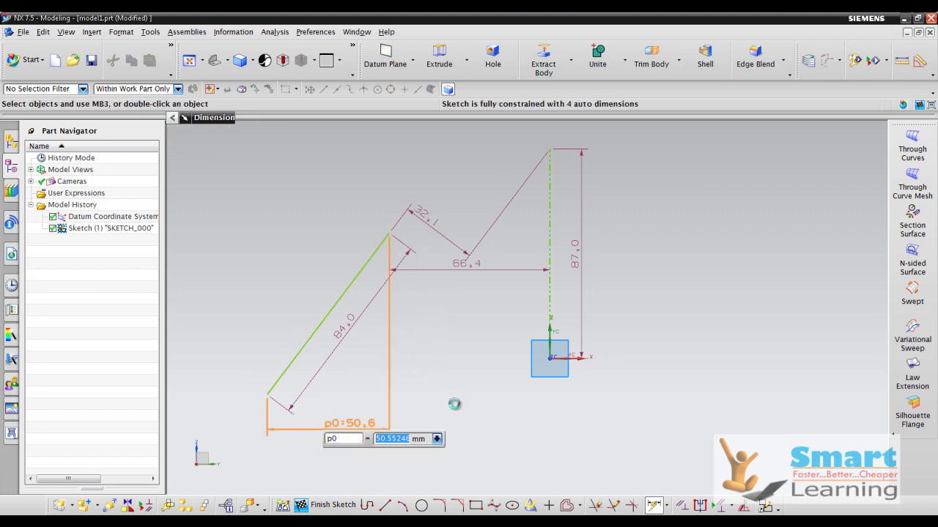
middle_click(367, 414)
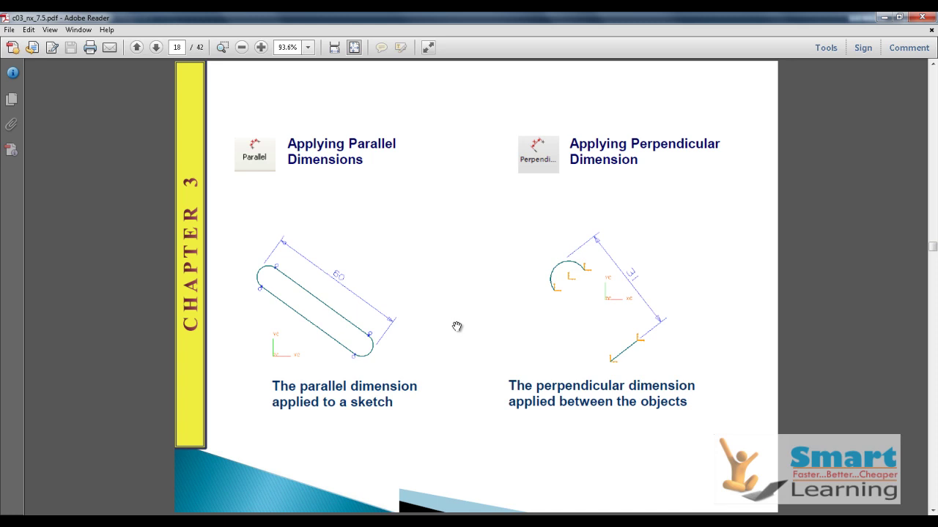
Step: Scroll the notes to page 19, which covers angular and diameter dimensions
scroll(457, 325, "down", 3)
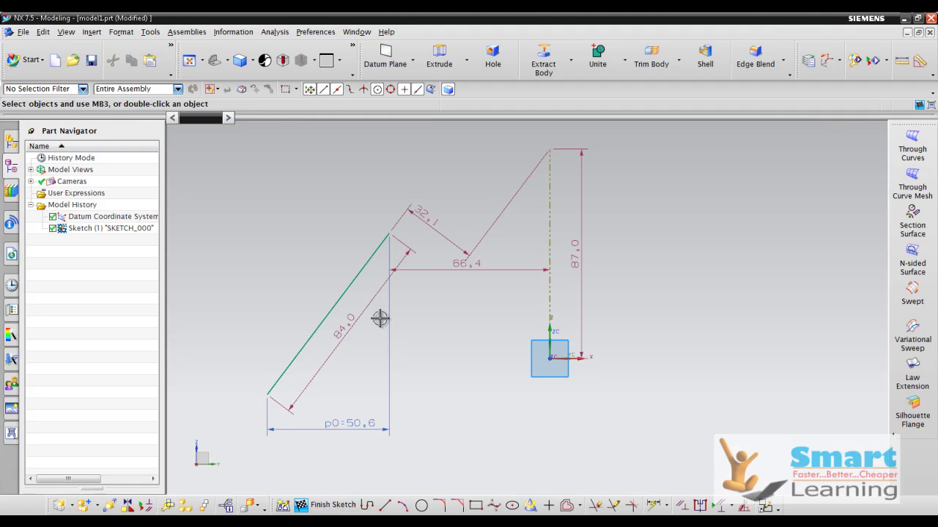
Step: Draw a 94.0 horizontal base line from the slanted line's lower end
left_click(384, 506)
left_click(269, 397)
left_click(495, 394)
key("Escape")
Step: Dimension the angle between the base line and the slanted line as 60°
left_click(666, 505)
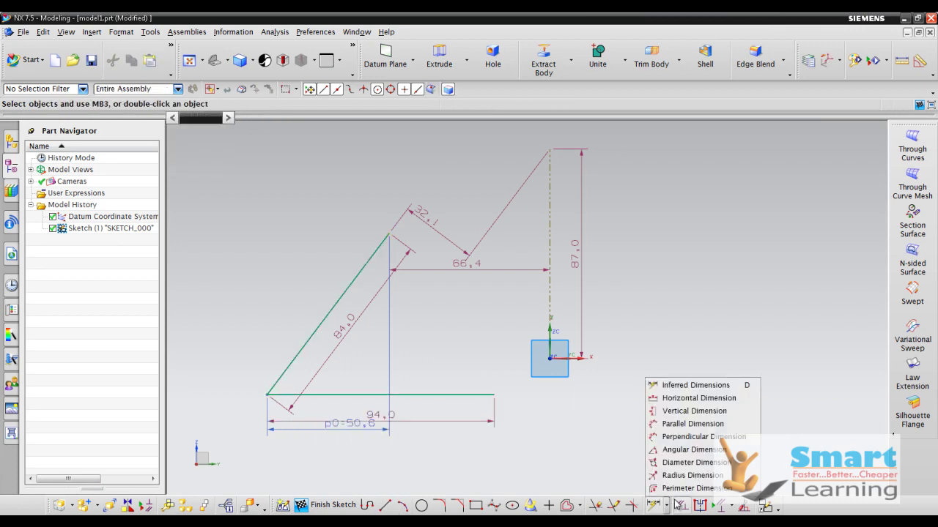
left_click(694, 450)
left_click(409, 395)
left_click(338, 317)
left_click(415, 329)
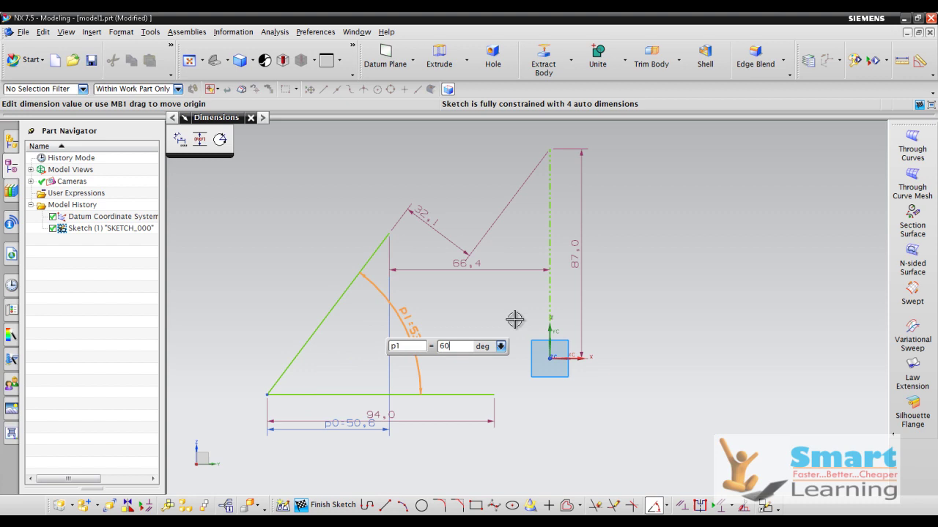
key("Return")
key("Escape")
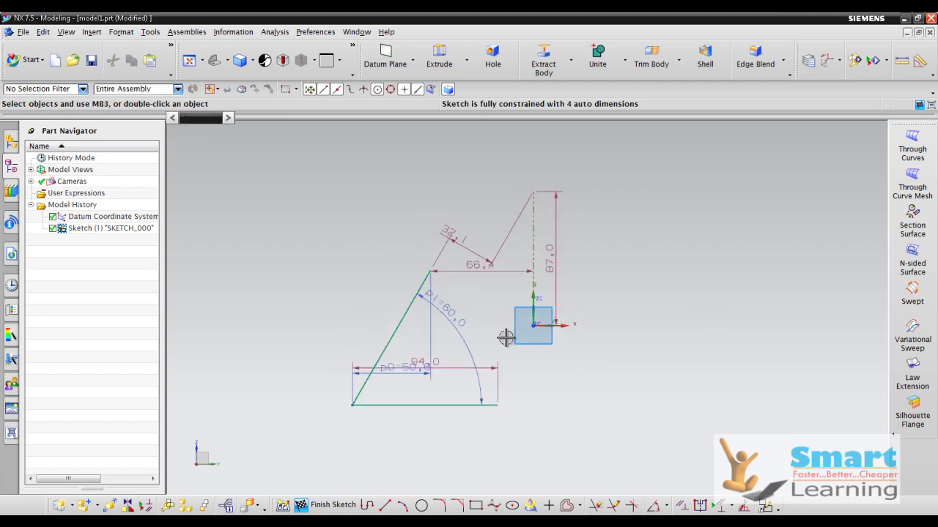
Step: Delete every sketch line and dimension, leaving only the datum axes
scroll(493, 374, "up", 1)
left_click(446, 413)
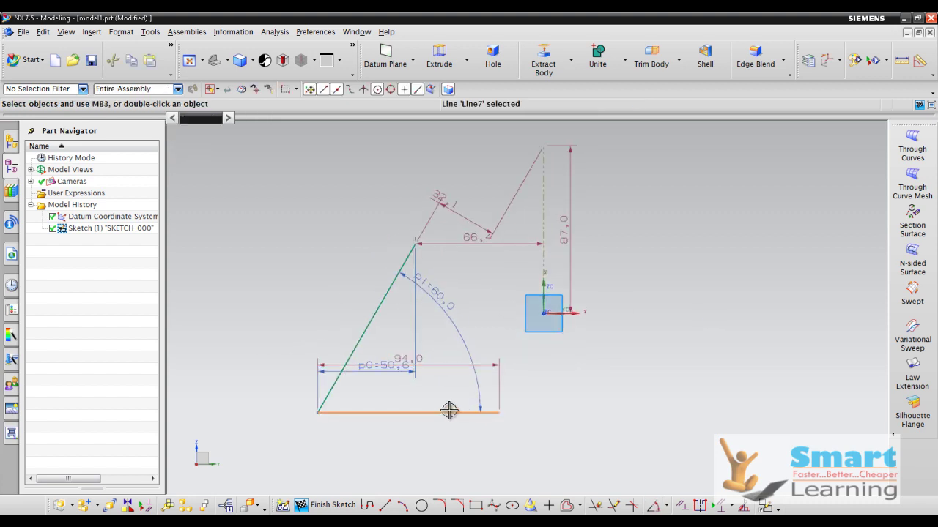
key("Delete")
left_click(383, 303)
key("Delete")
left_click(542, 234)
key("Delete")
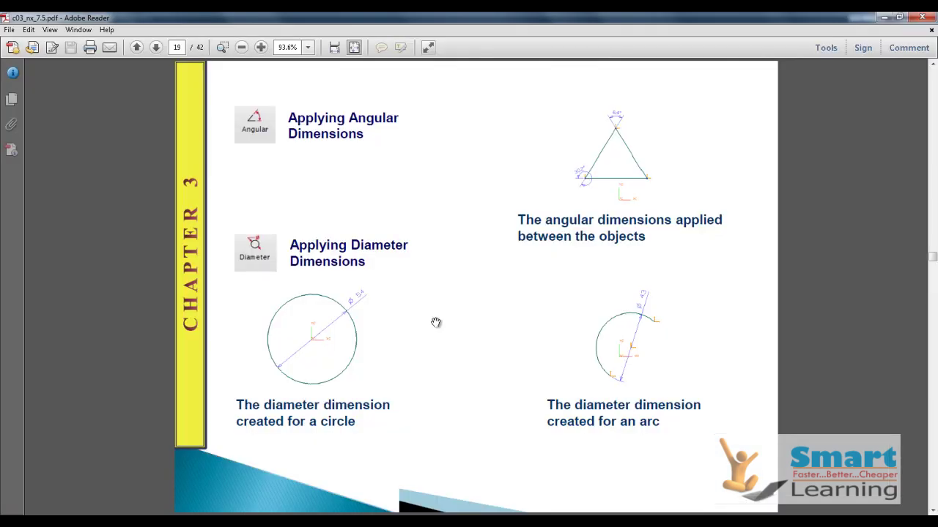
Step: Read the notes from page 19 through page 23 on animated dimensions, then return to NX
scroll(436, 322, "down", 1)
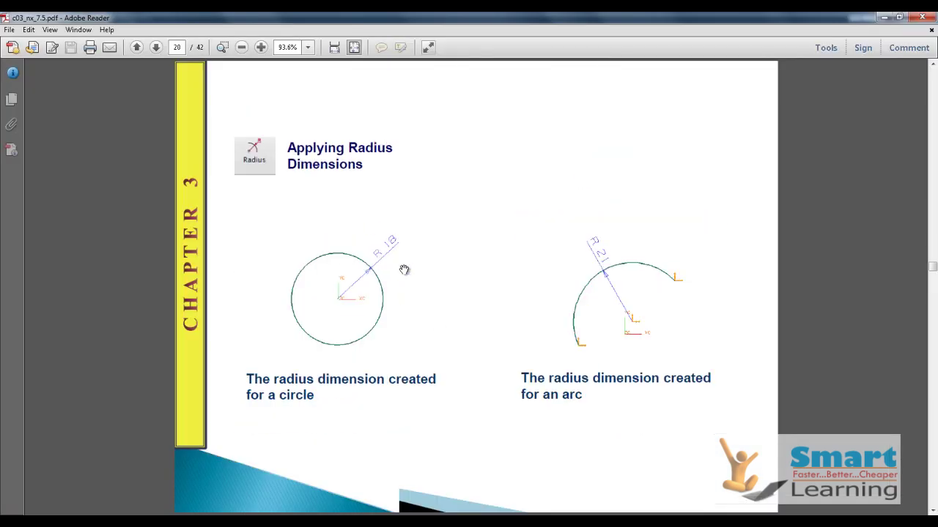
scroll(449, 305, "down", 1)
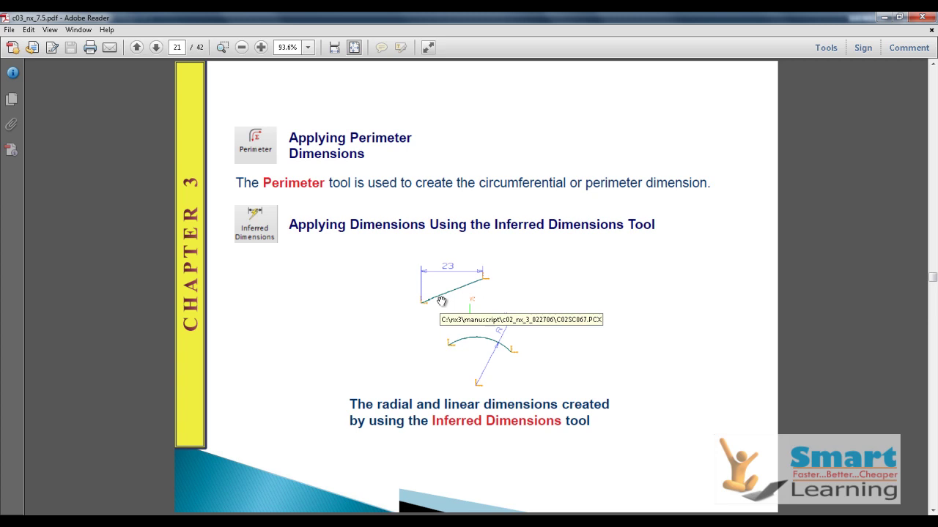
scroll(442, 302, "down", 1)
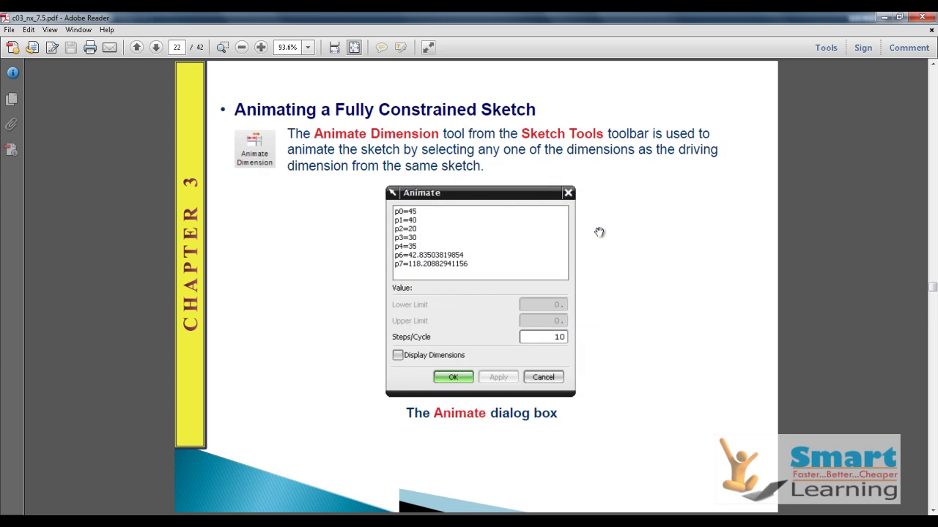
scroll(637, 247, "down", 1)
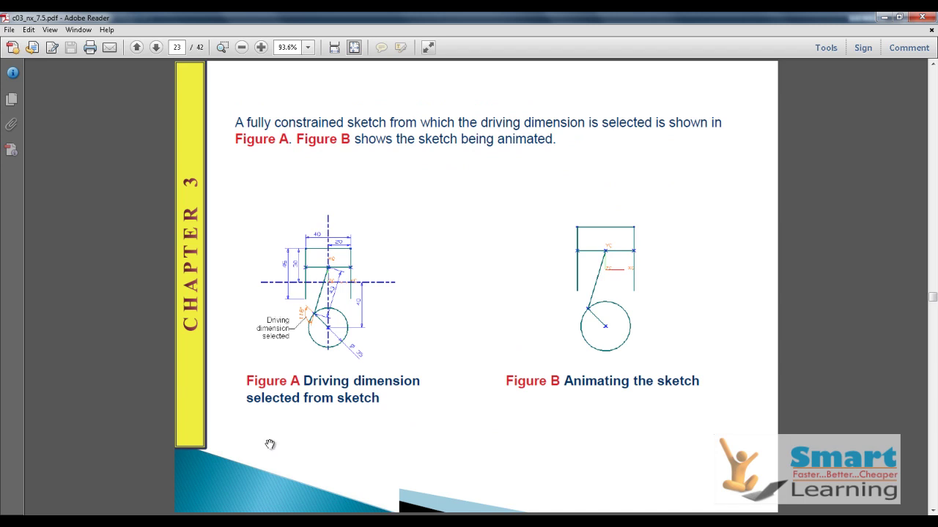
mouse_move(125, 522)
left_click(125, 469)
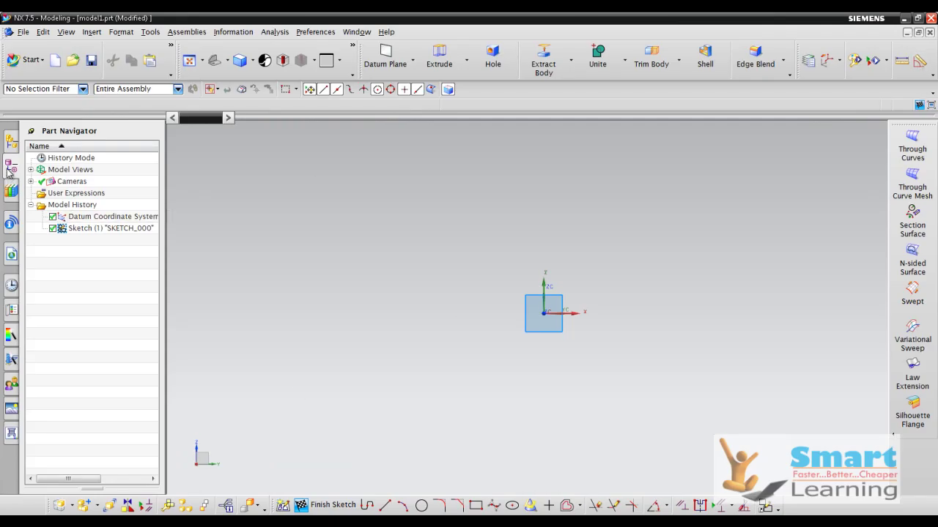
Step: Reopen fig3-33.prt from the History palette and orient the view to the sketch
left_click(11, 286)
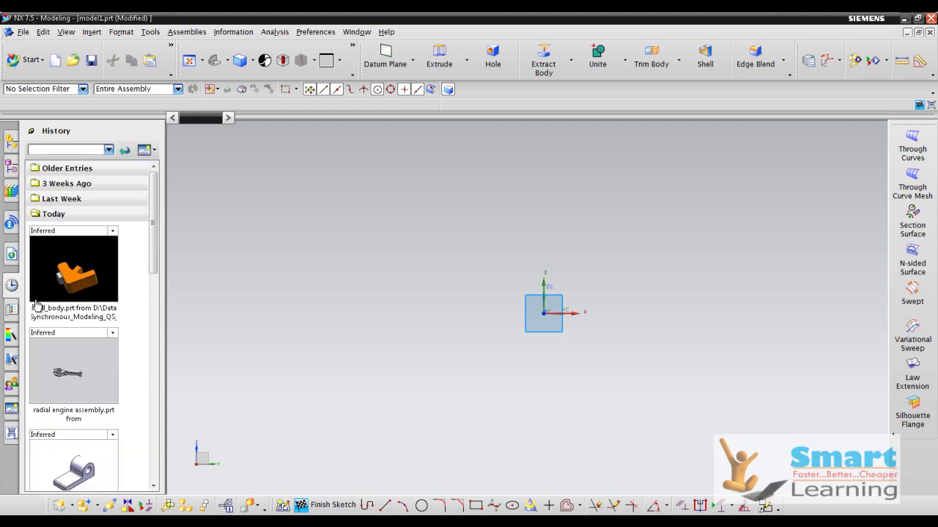
scroll(84, 285, "down", 5)
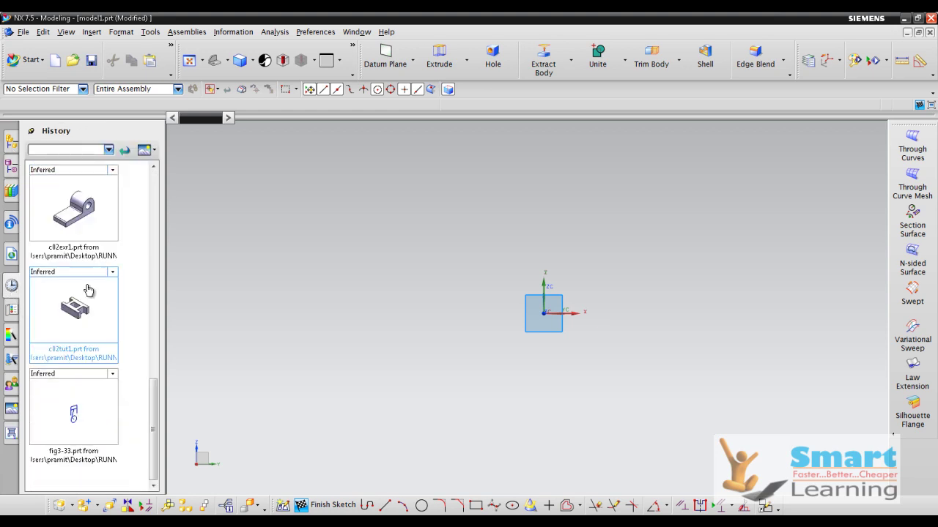
left_click(76, 411)
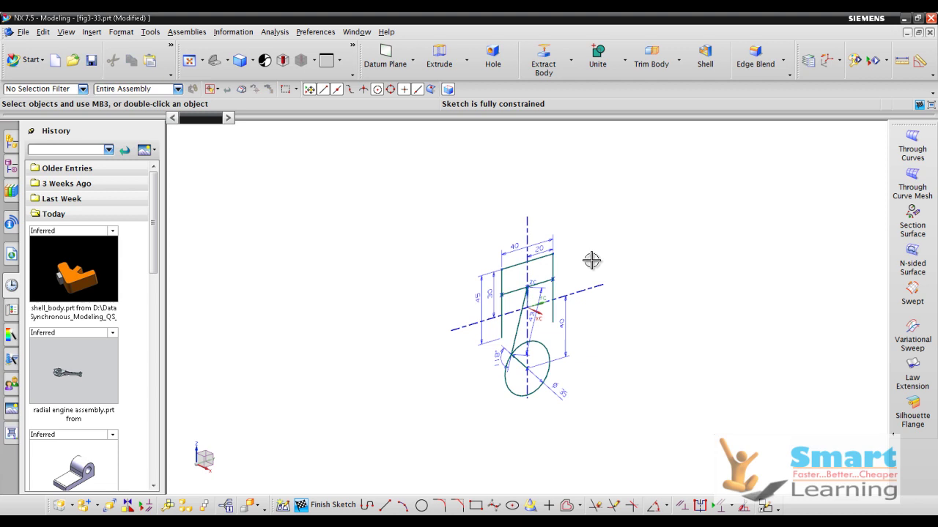
right_click(350, 344)
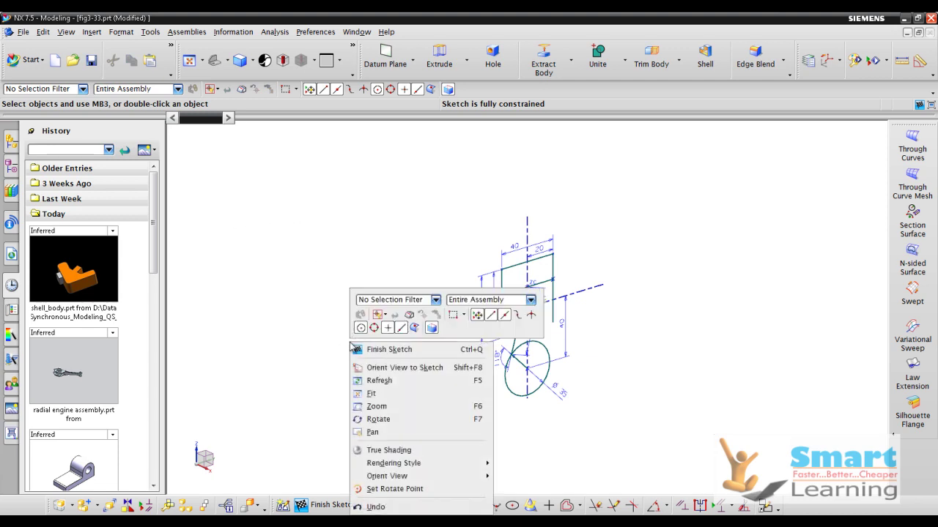
left_click(388, 367)
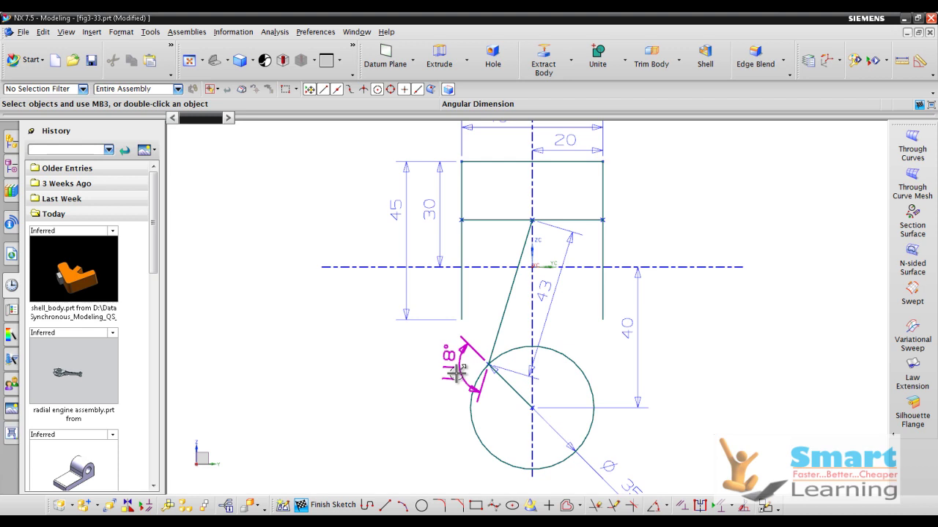
Step: Add the Animate Dimension button to the sketch toolbar through Add or Remove Buttons
left_click(777, 509)
mouse_move(806, 476)
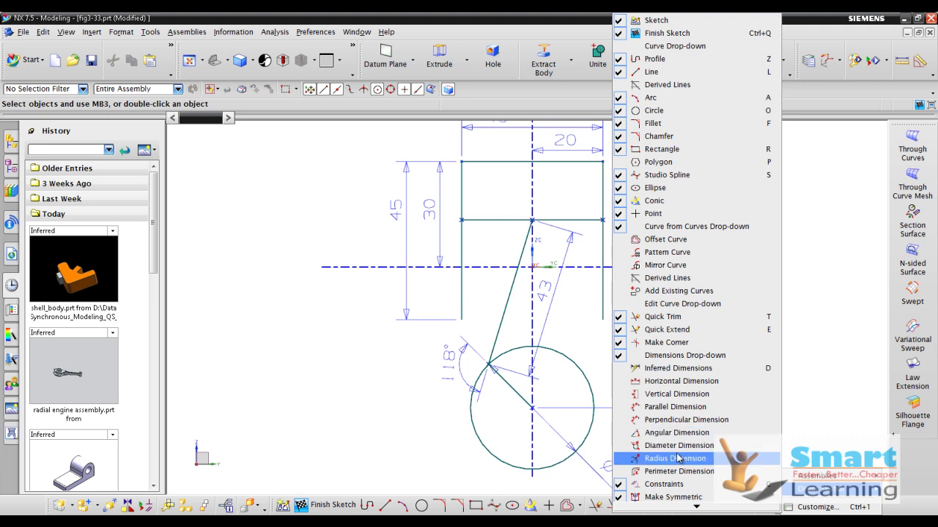
mouse_move(700, 507)
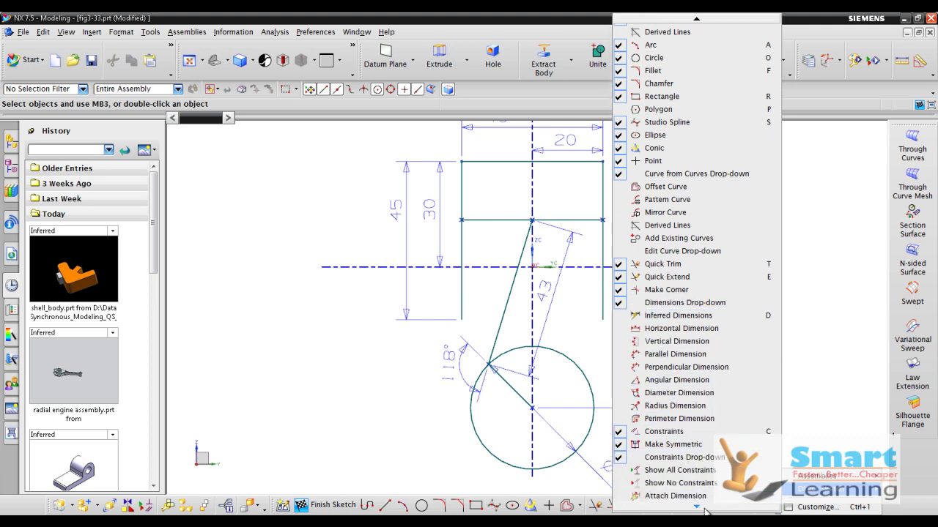
left_click(651, 396)
left_click(408, 445)
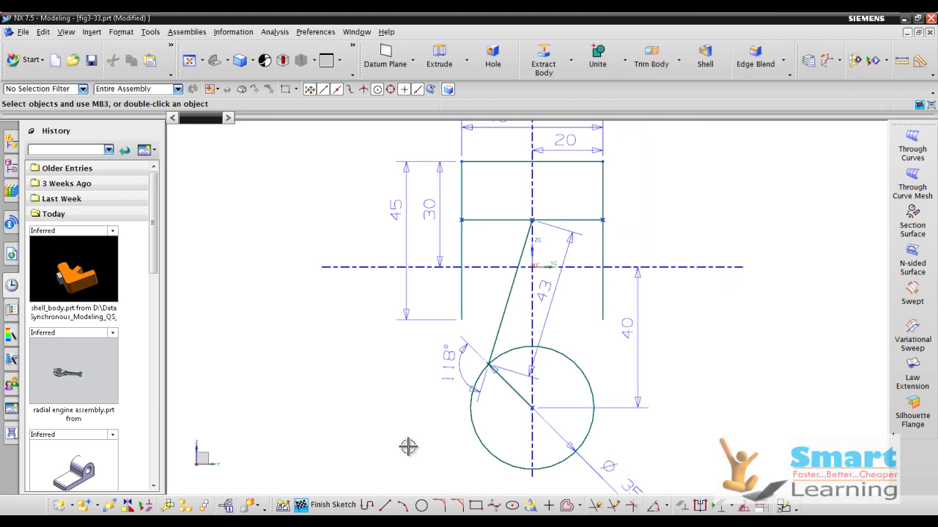
Step: Animate the 118° crank angle dimension between limits 90 and 180, playing it twice
left_click(761, 508)
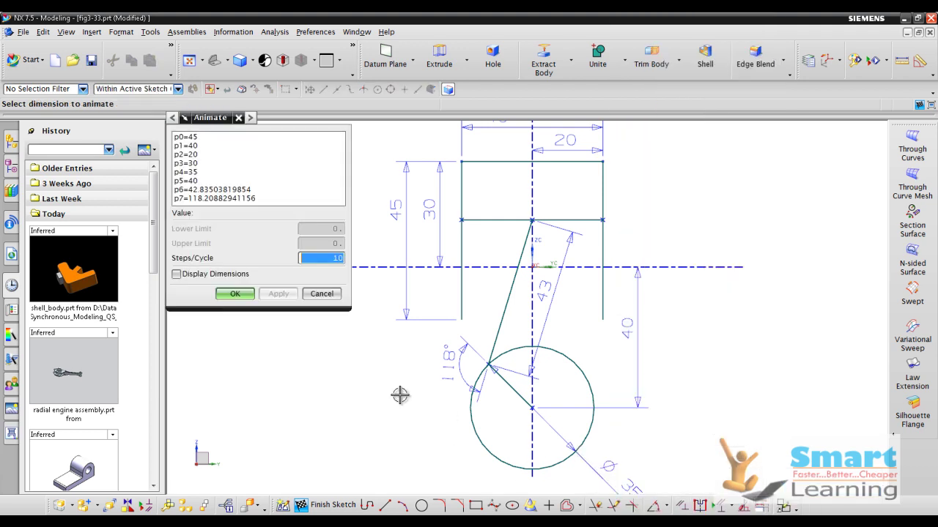
left_click(448, 362)
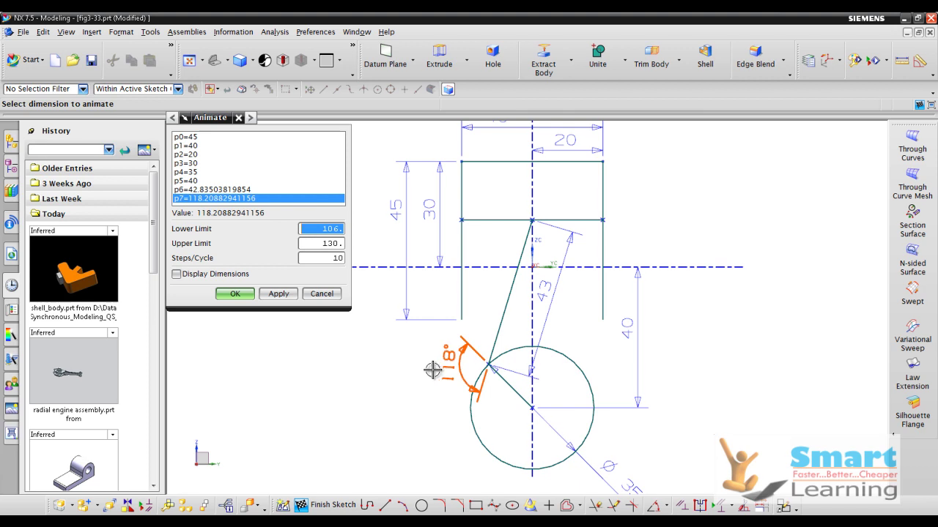
left_click(342, 227)
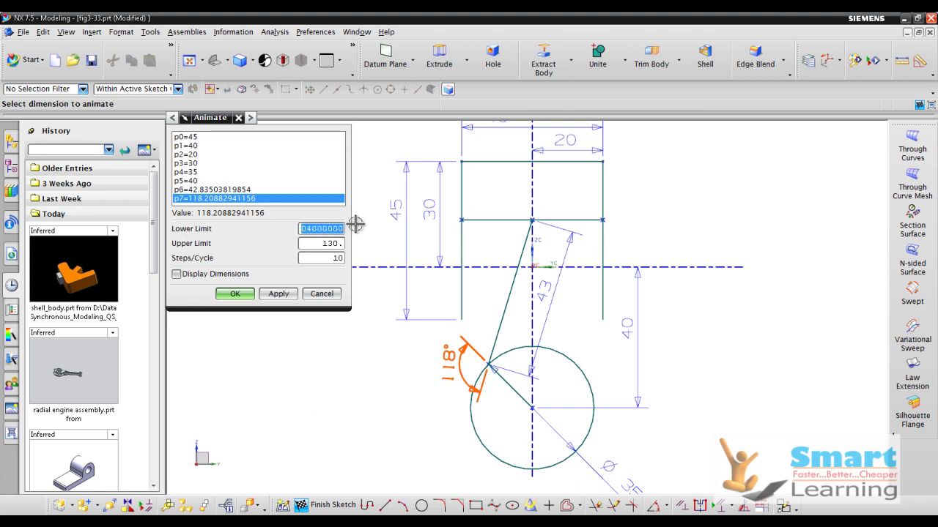
type("90")
left_click(346, 244)
type("180")
left_click(282, 294)
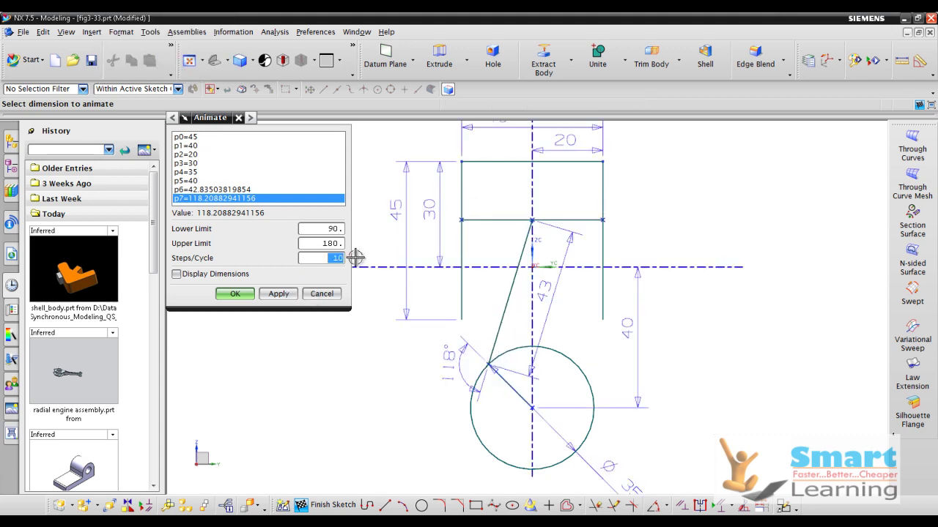
left_click(276, 295)
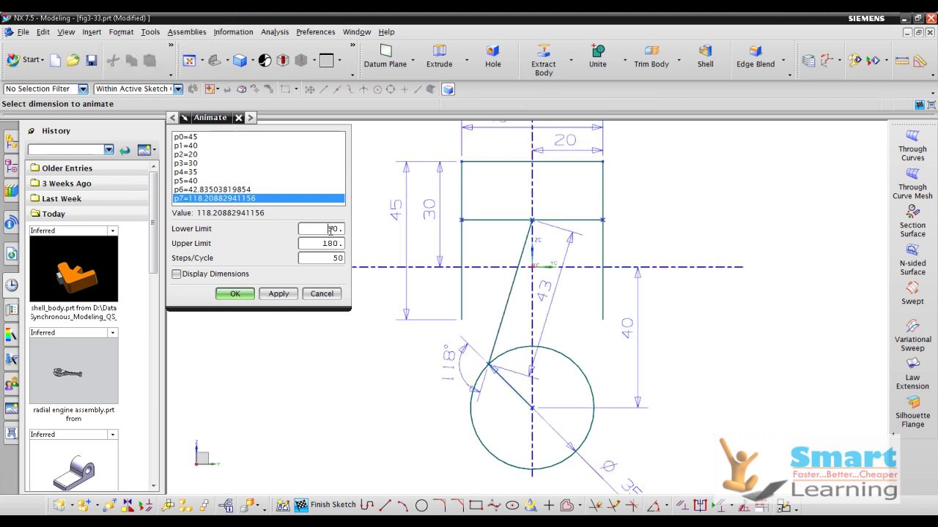
Step: After the negative-limit error, rerun the crank animation from 0 to 180, then stop and close it
left_click(279, 294)
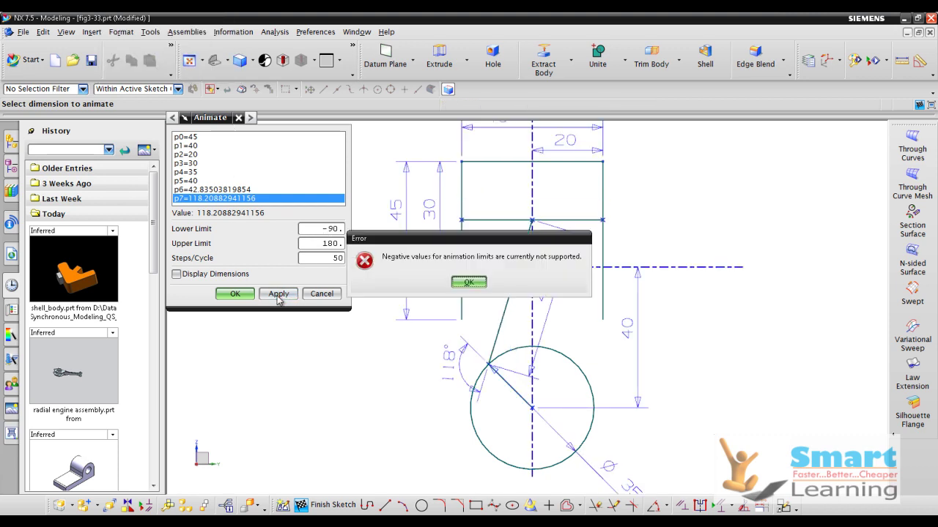
left_click(467, 283)
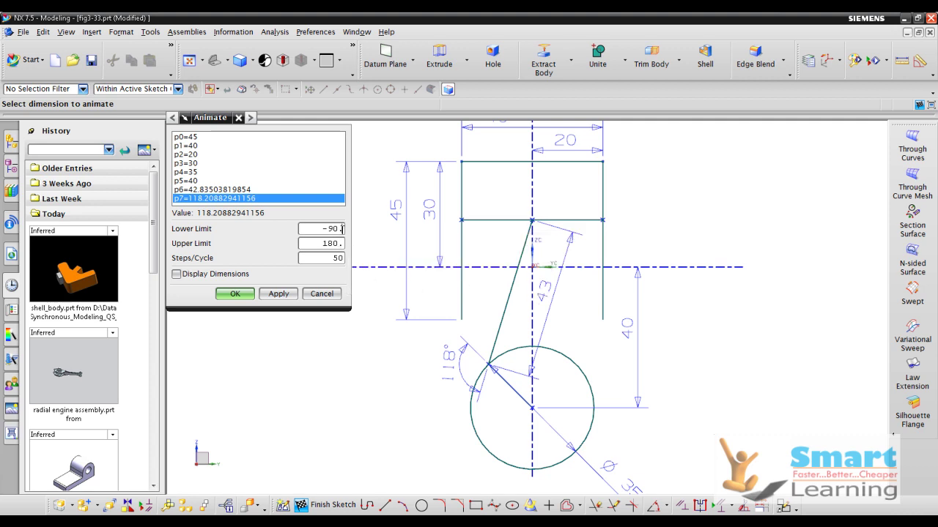
left_click_drag(341, 229, 303, 229)
type("0")
left_click(283, 296)
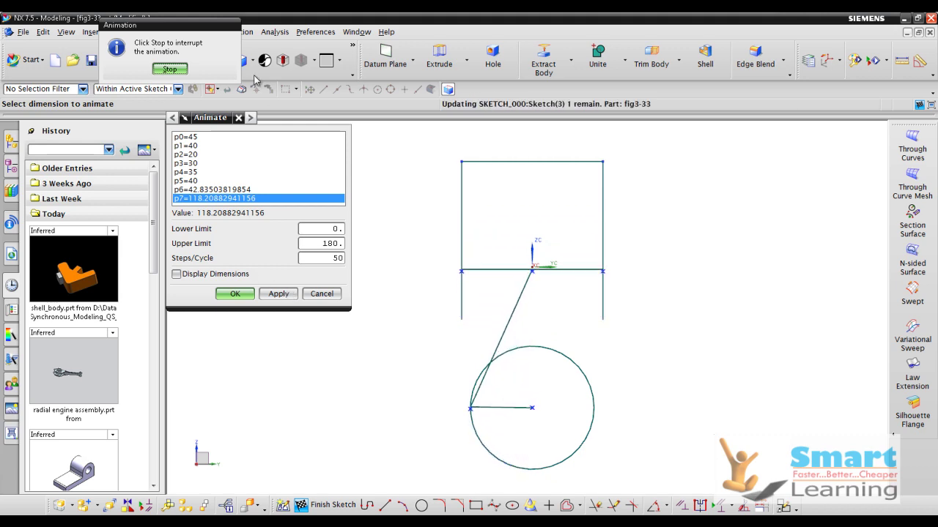
left_click(169, 68)
left_click(320, 294)
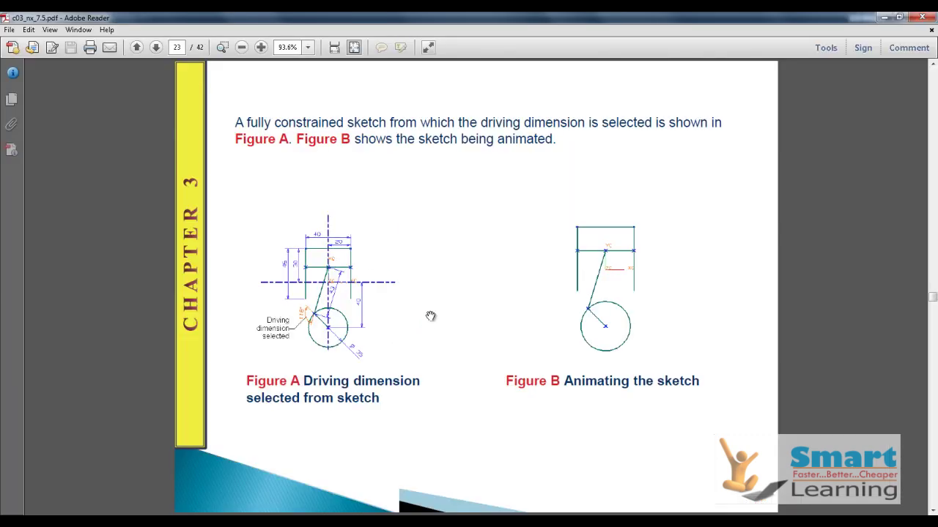
Step: Read pages 24–25 on Measure Distance, then bring the NX sketch forward
scroll(431, 315, "down", 2)
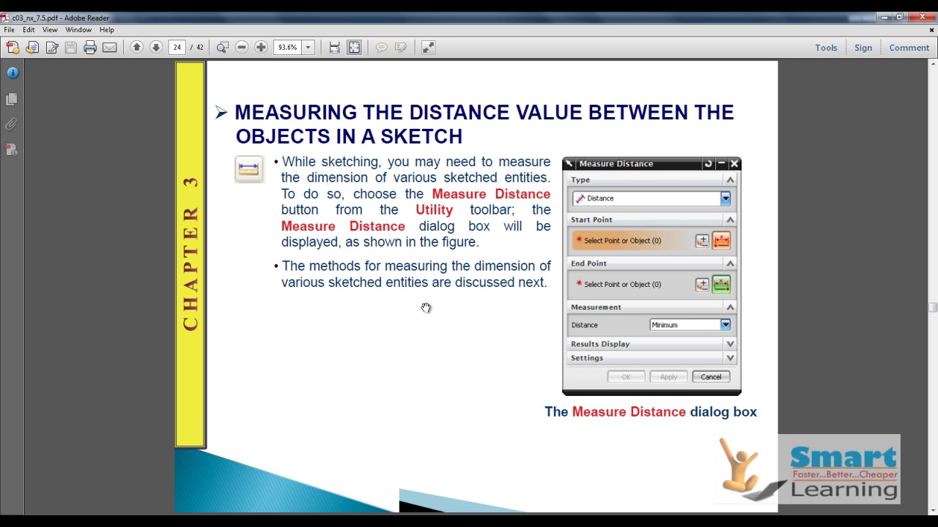
scroll(426, 308, "down", 1)
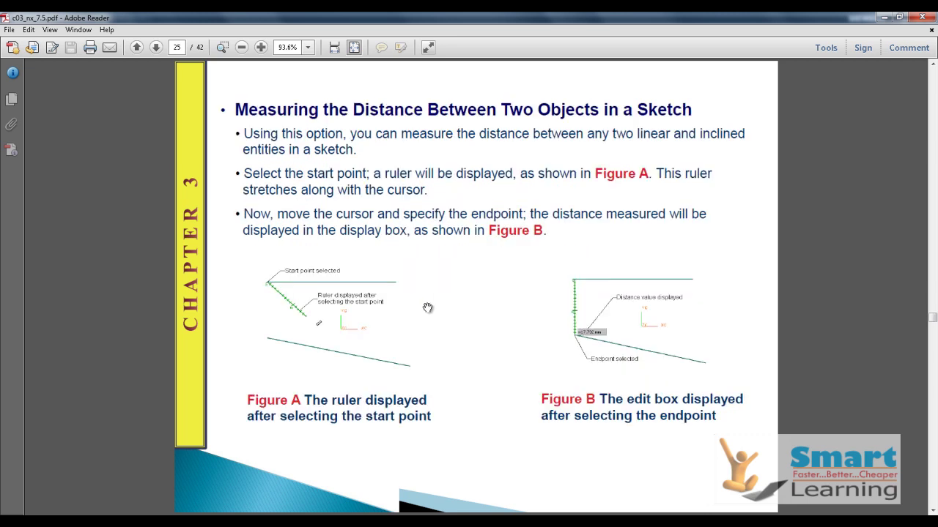
left_click(55, 521)
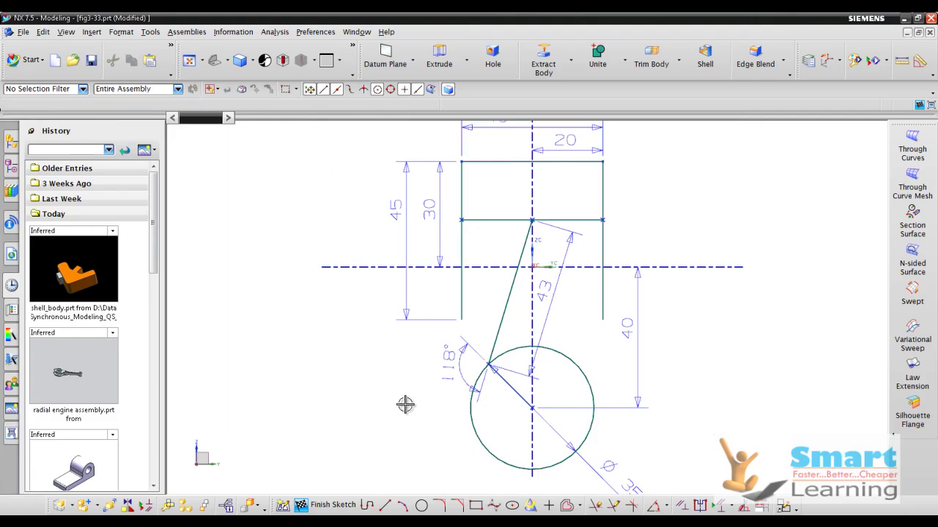
Step: Measure the distance between the piston's middle horizontal line and its left side line
left_click(275, 31)
left_click(297, 45)
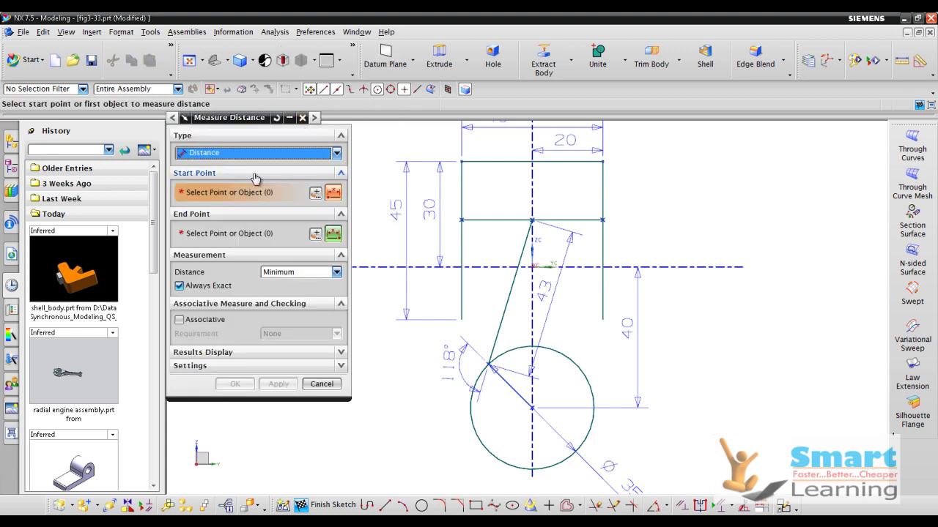
left_click(480, 220)
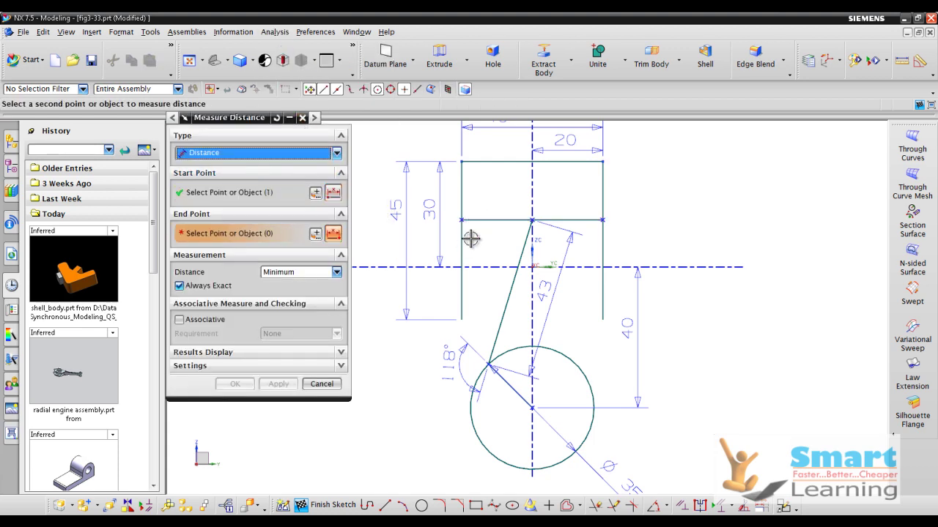
left_click(463, 318)
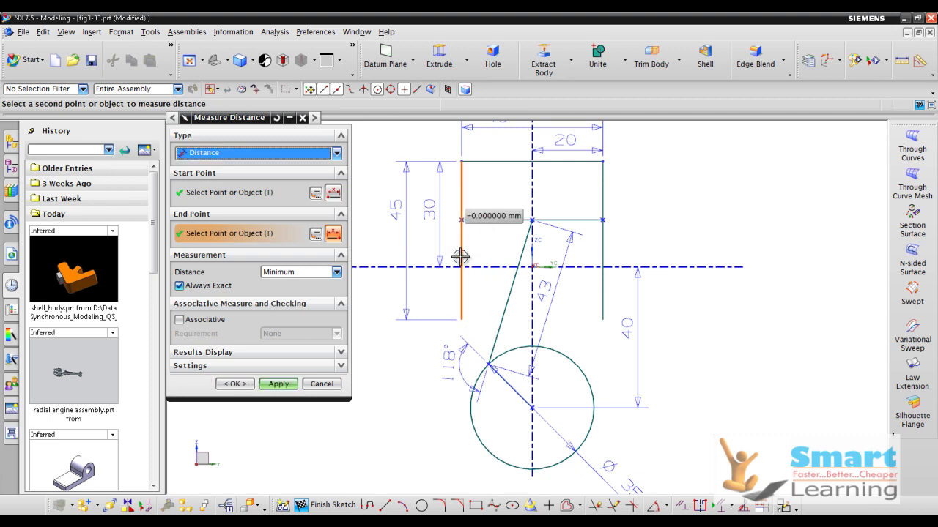
left_click(232, 154)
left_click(232, 155)
left_click(322, 384)
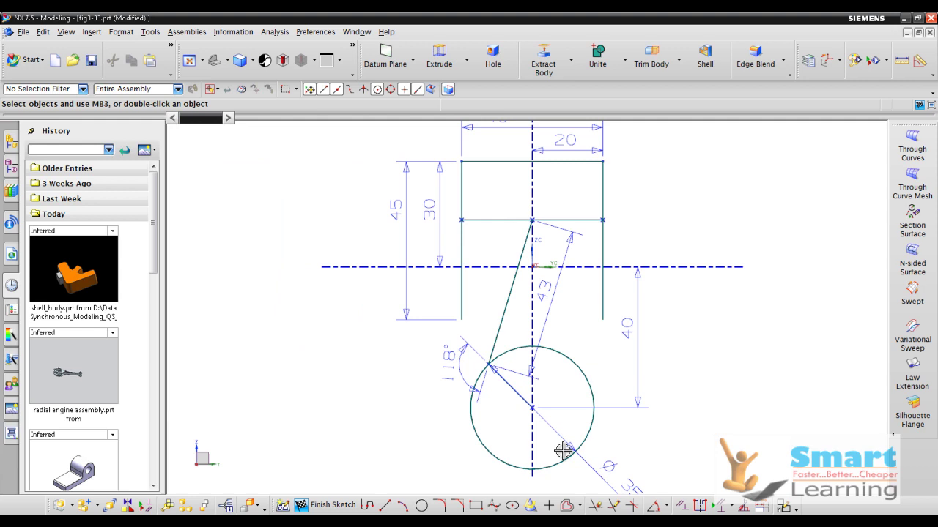
Step: Measure from the left side line to the top edge, reading 0.000000 mm
left_click(274, 31)
left_click(297, 44)
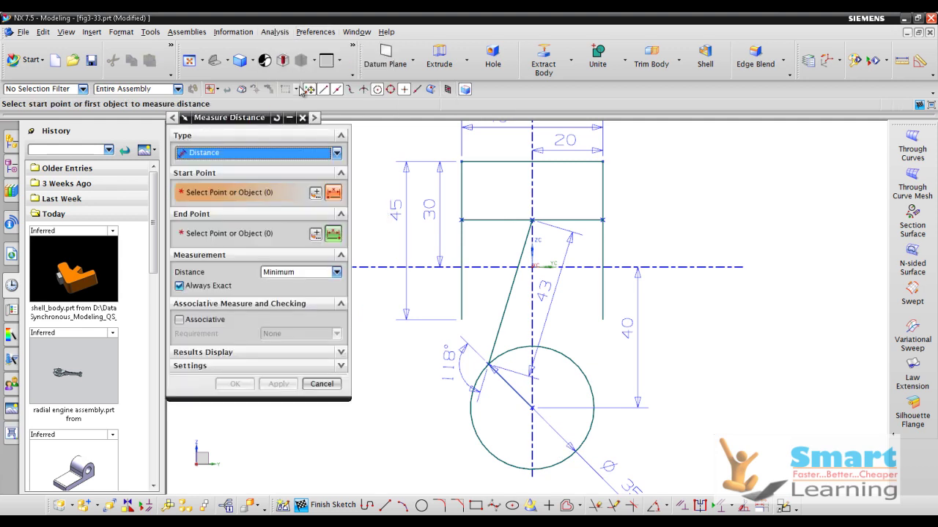
left_click(464, 320)
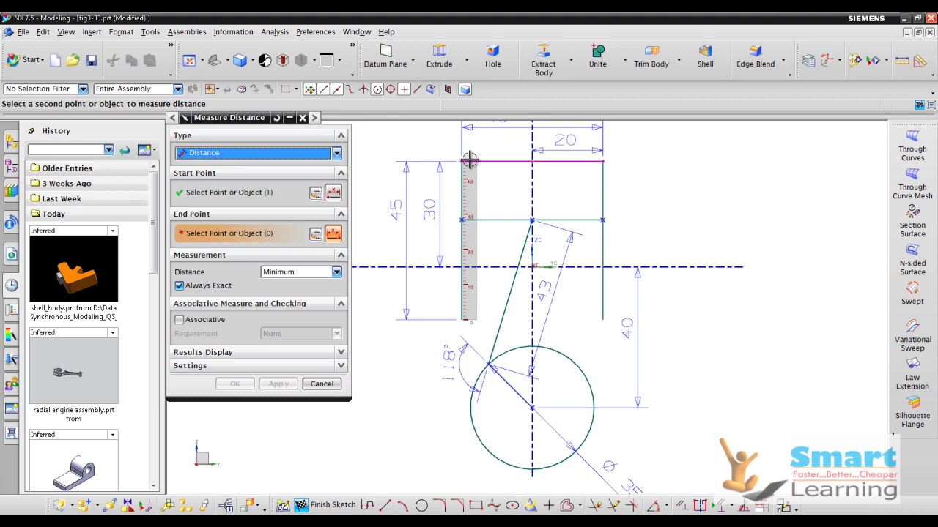
left_click(467, 159)
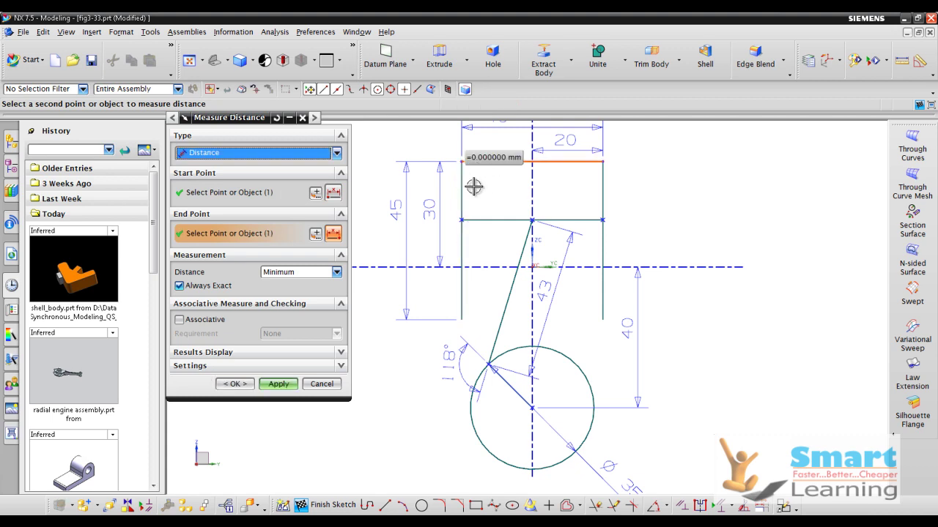
left_click(458, 316)
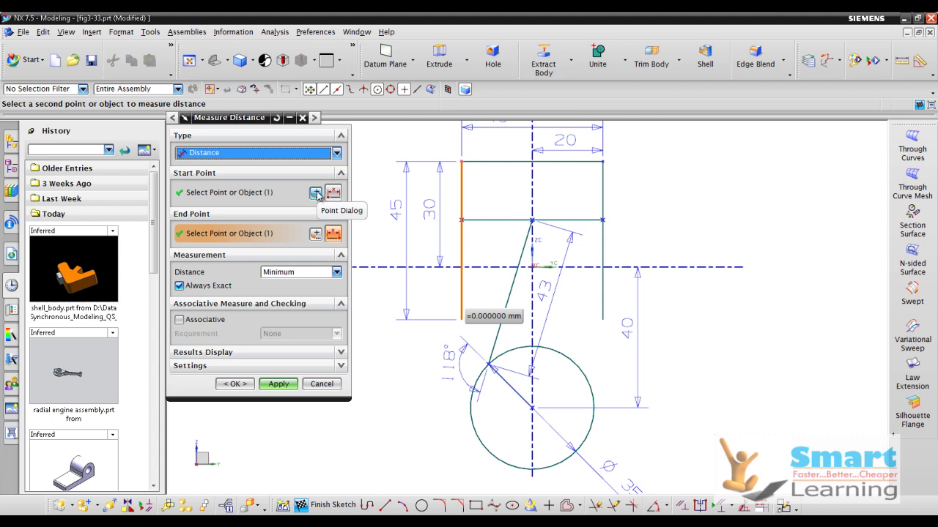
left_click(269, 201)
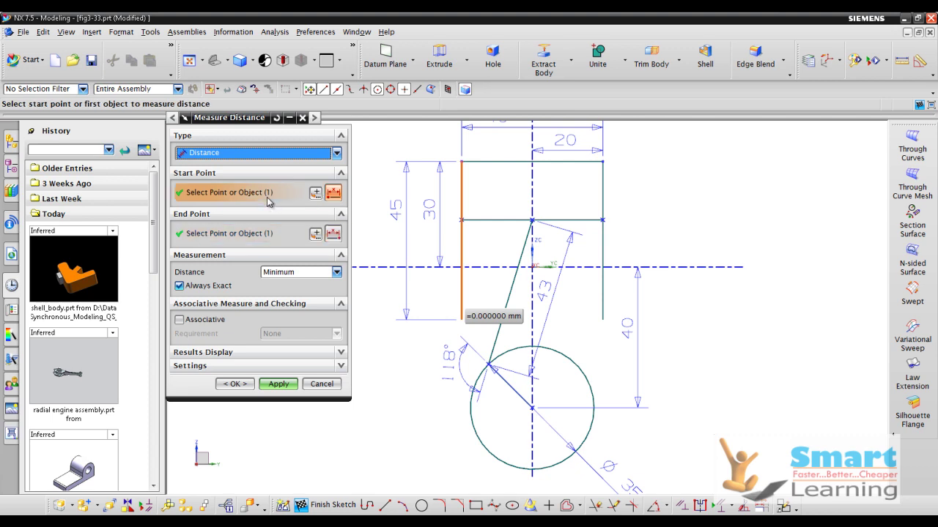
Step: Measure between two snapped line endpoints with the Point dialog, giving 45 mm
left_click(317, 192)
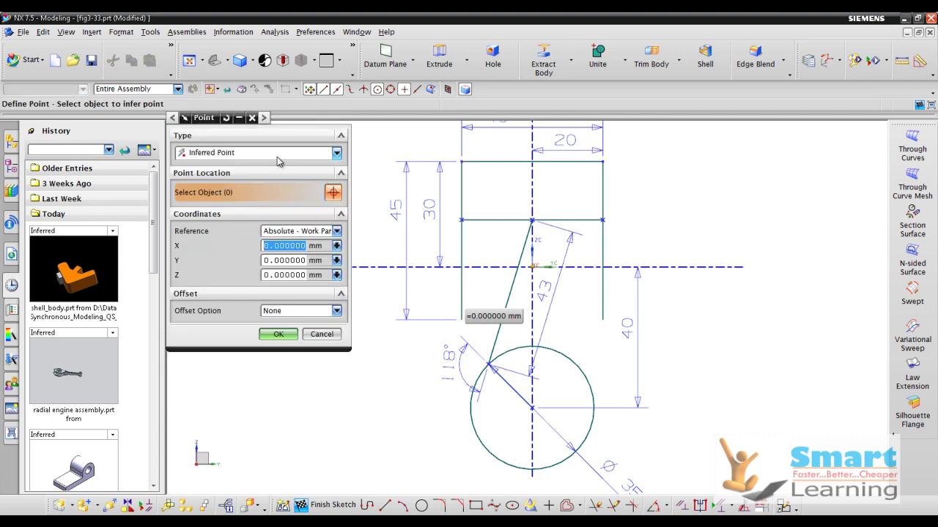
left_click(458, 161)
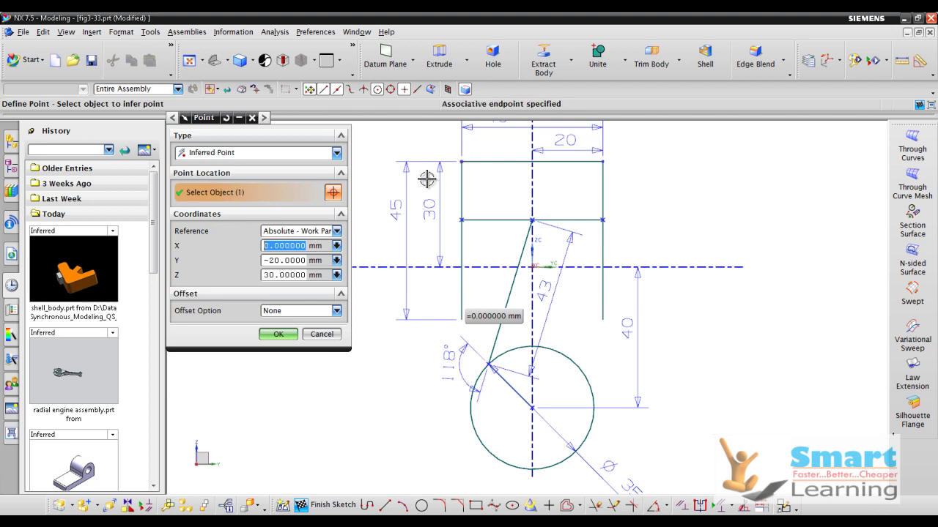
left_click(278, 335)
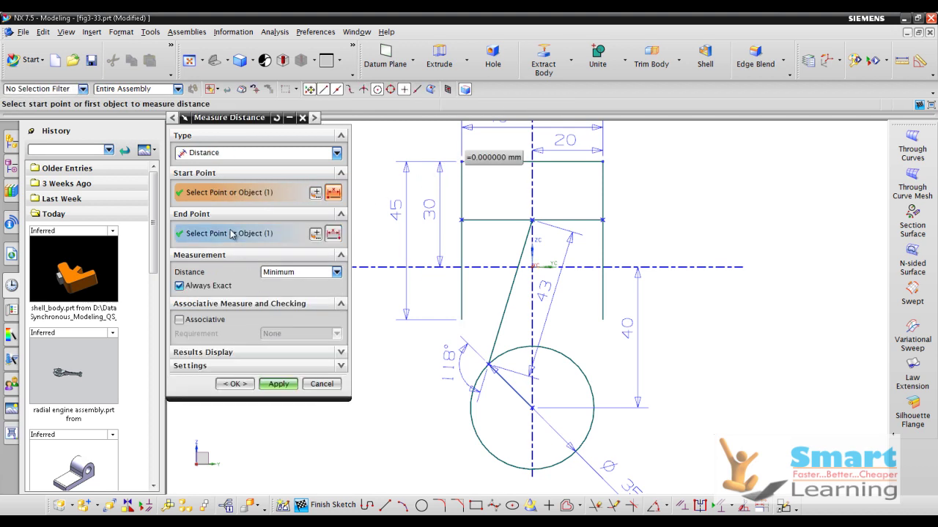
left_click(315, 233)
left_click(461, 319)
left_click(290, 336)
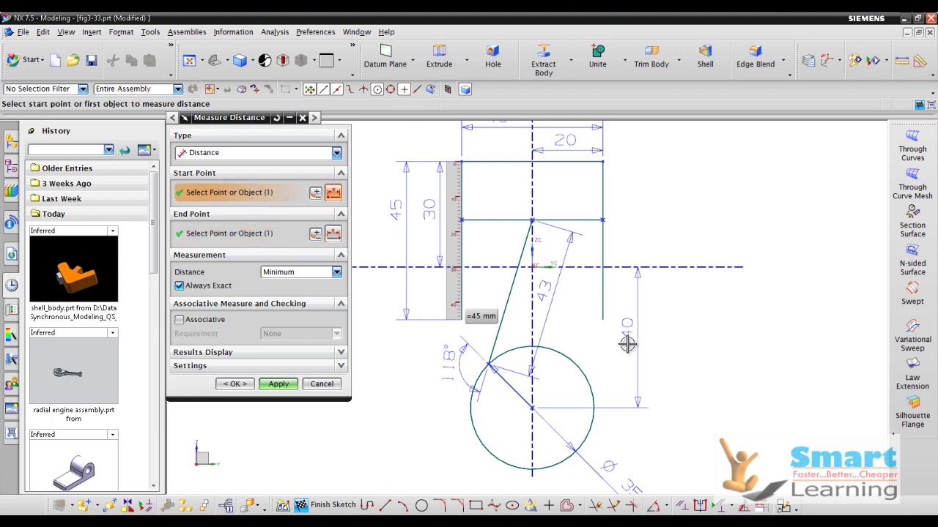
Step: Measure the 40 mm bottom edge and a 60 mm endpoint distance, then close Measure Distance
left_click(602, 320)
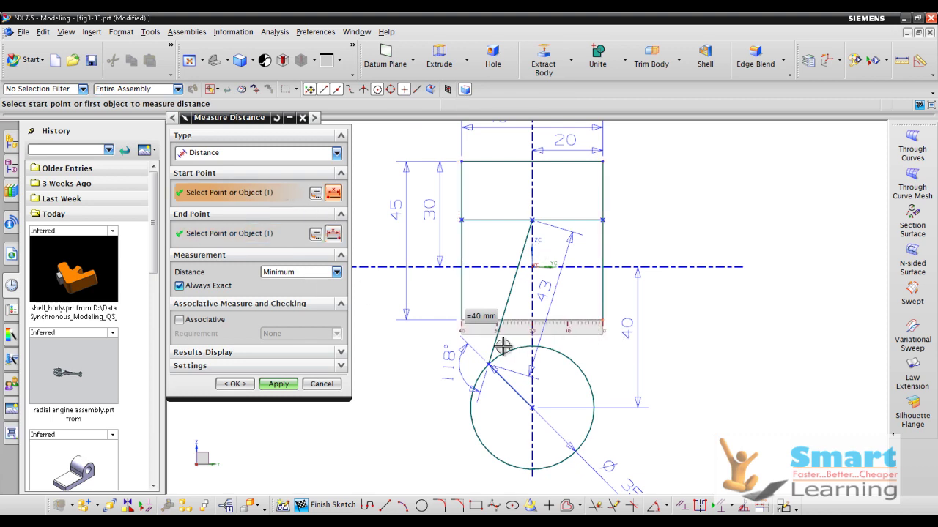
middle_click(311, 258)
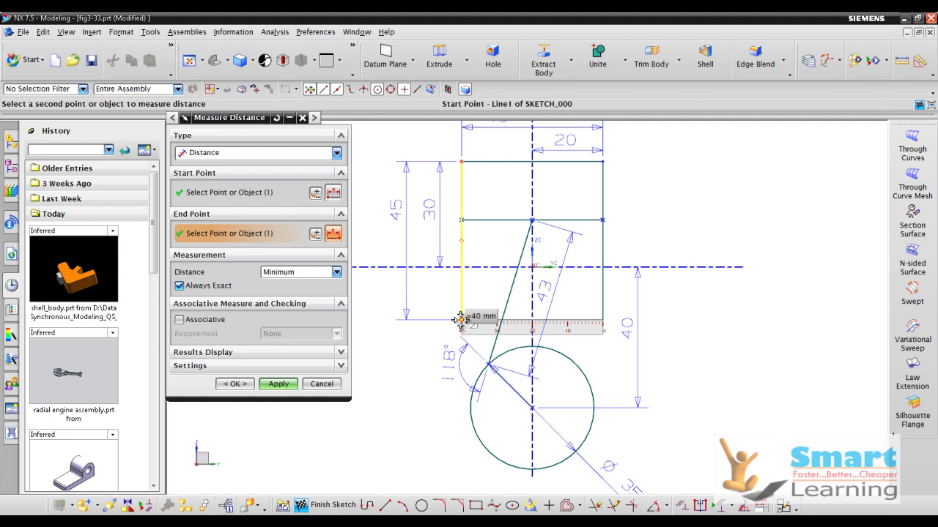
left_click(315, 232)
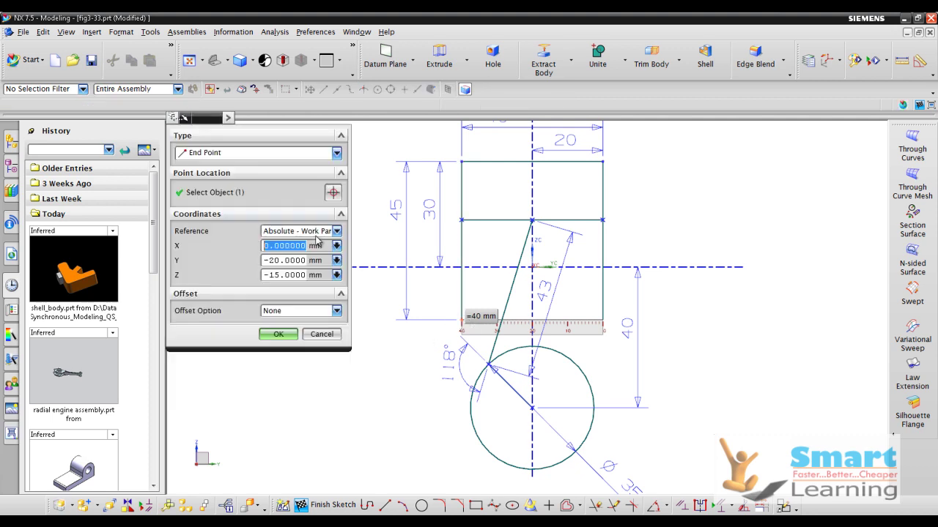
left_click(464, 219)
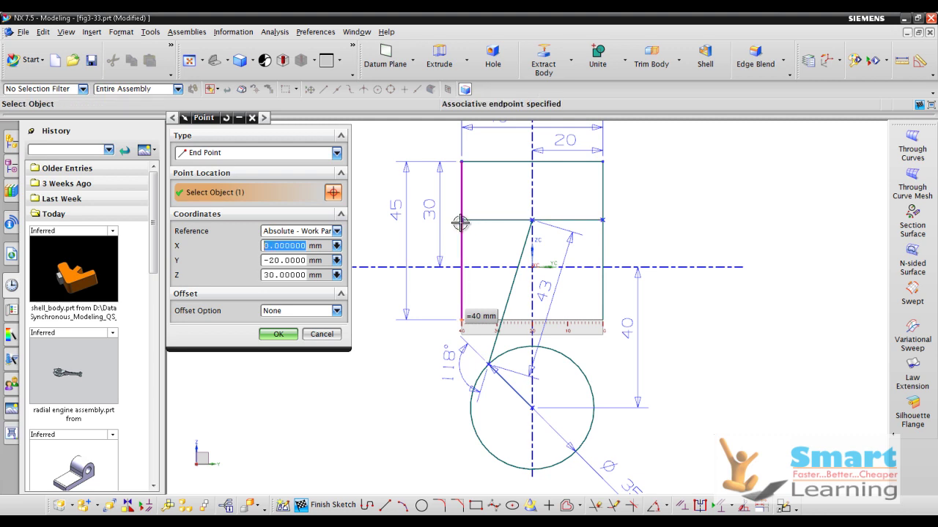
left_click(278, 334)
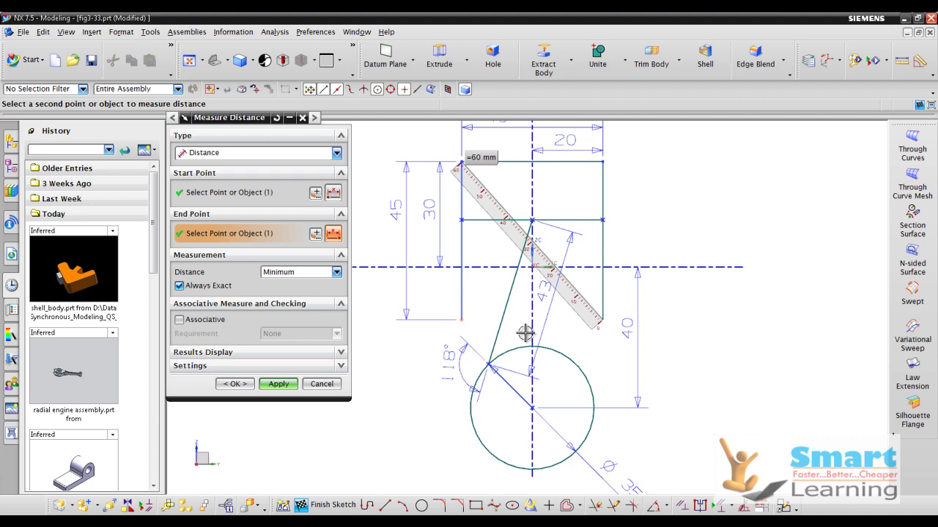
key("Escape")
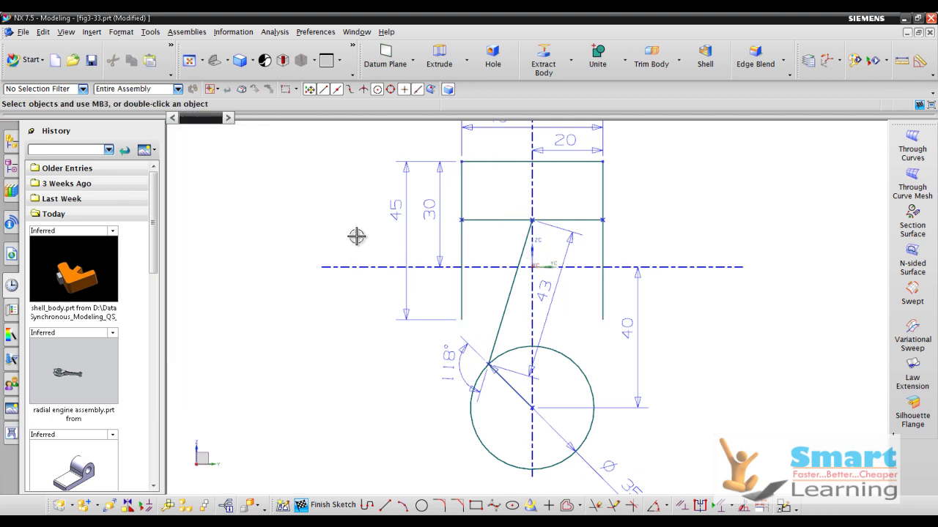
Step: Switch to the PDF notes and scroll ahead from page 25 toward page 28
key("alt+Tab")
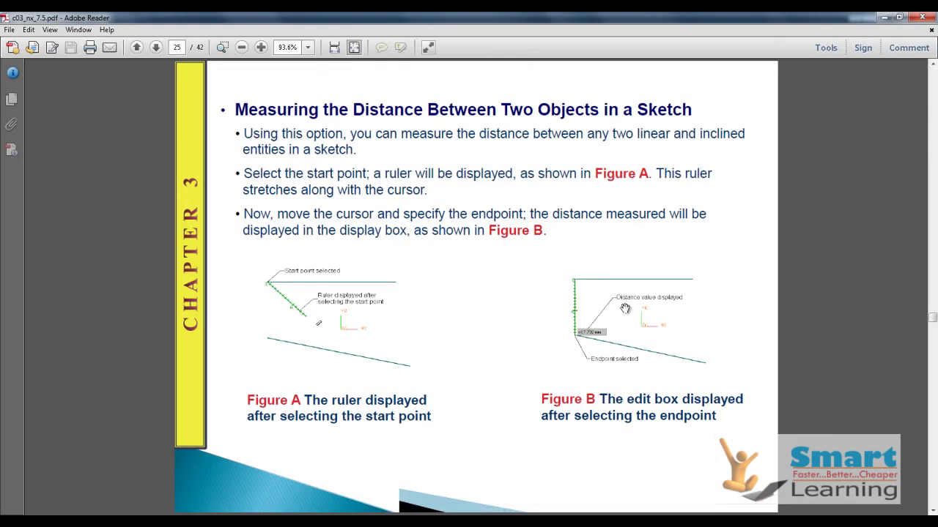
scroll(510, 345, "down", 1)
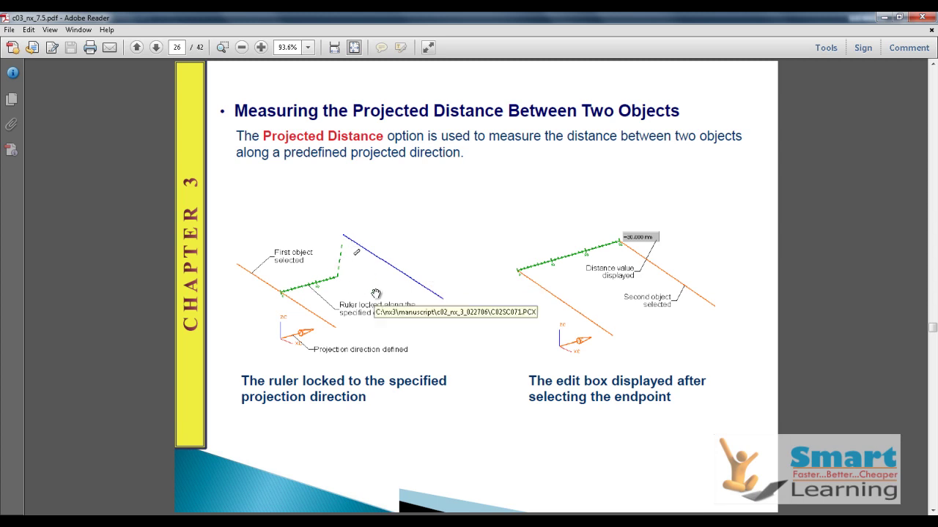
scroll(373, 293, "down", 2)
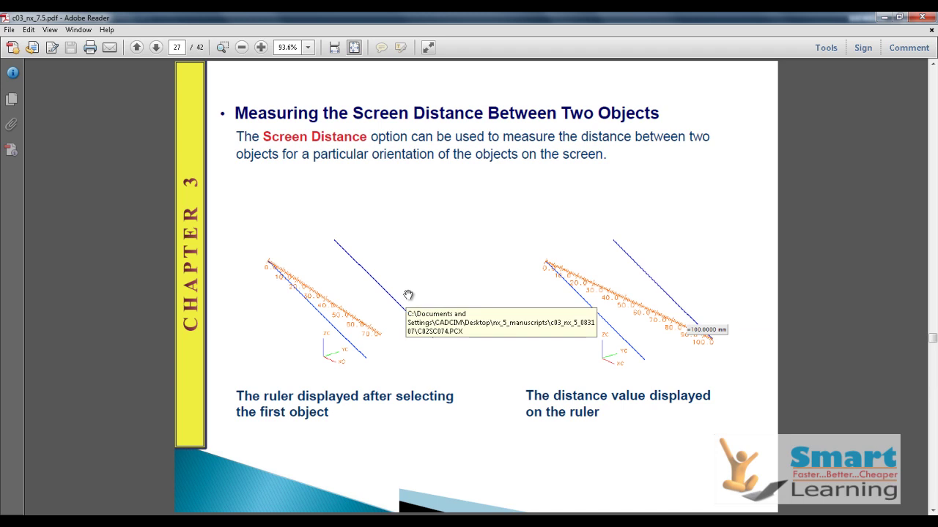
scroll(412, 295, "down", 2)
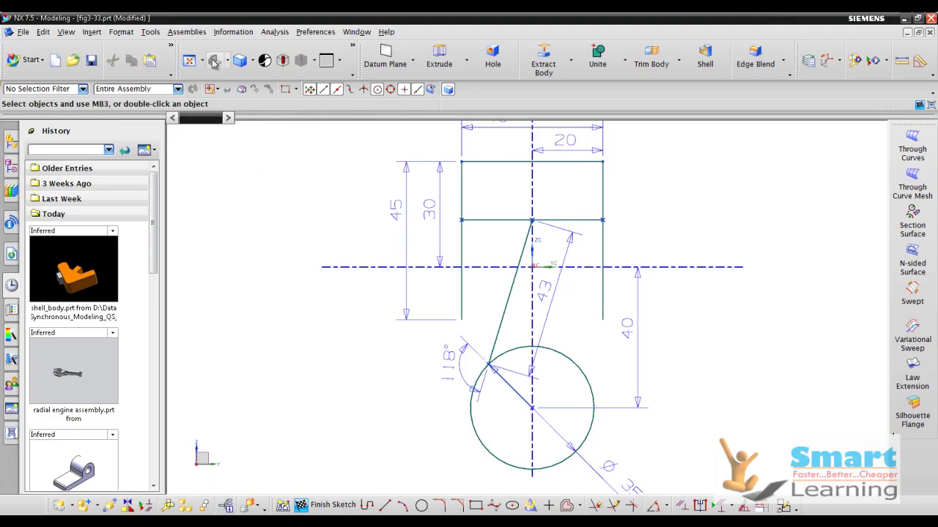
Step: Measure the circle's length with Measure Distance set to Length, reading 110 mm
left_click(275, 31)
left_click(276, 118)
left_click(227, 153)
left_click(210, 202)
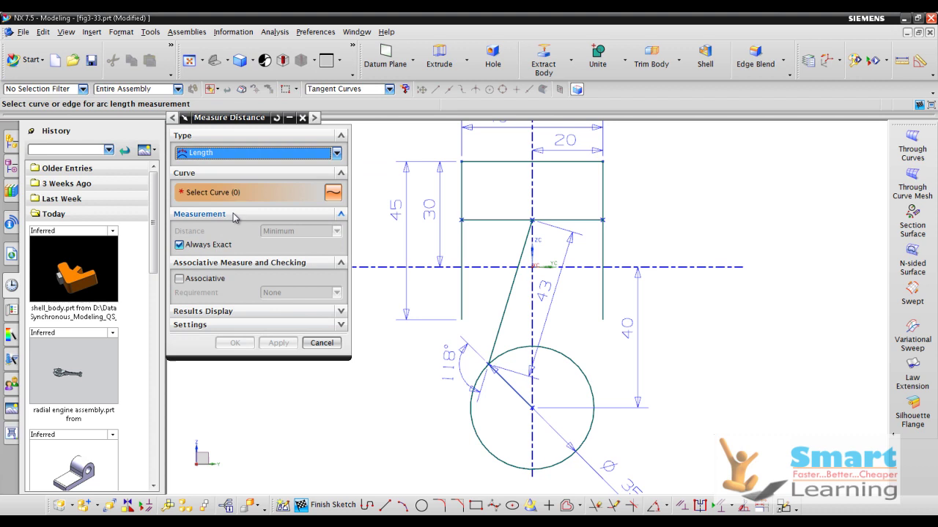
left_click(513, 350)
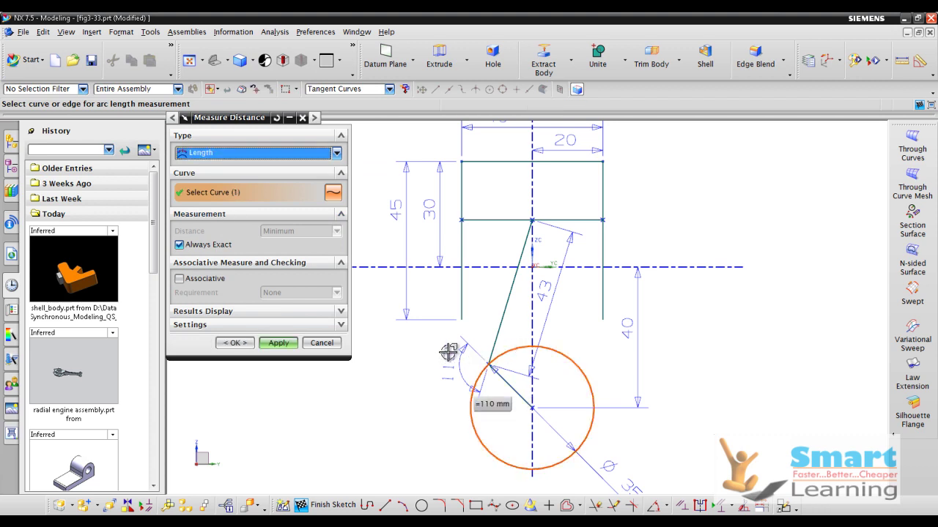
left_click(322, 342)
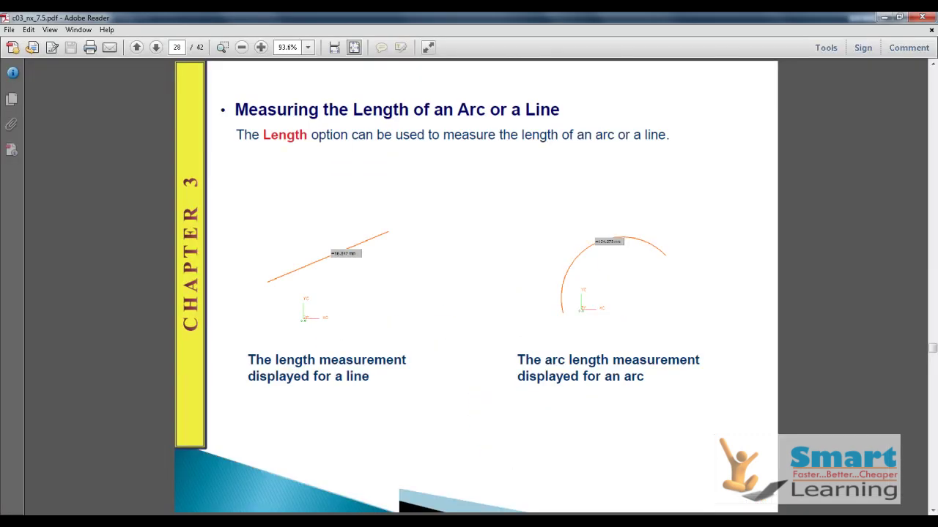
Step: Page down twice to the notes on measuring an angle By Objects
key("Page_Down")
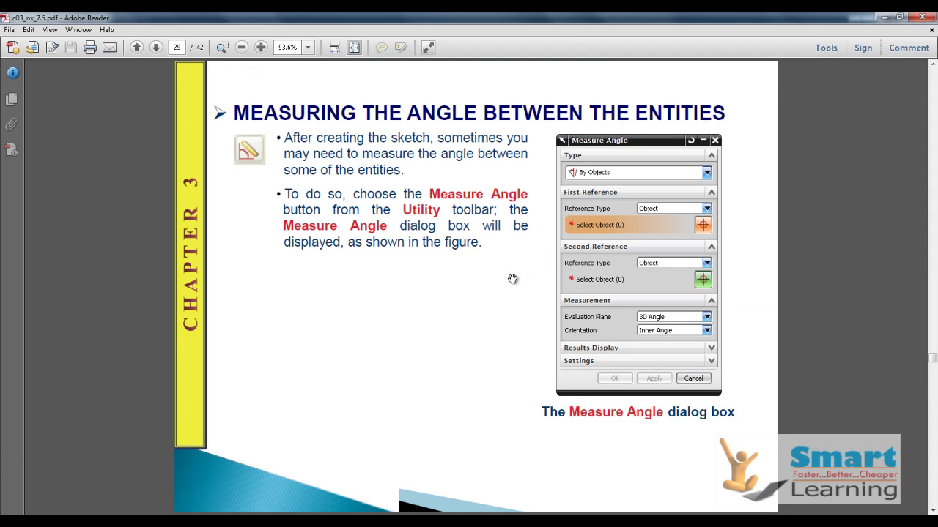
key("Page_Down")
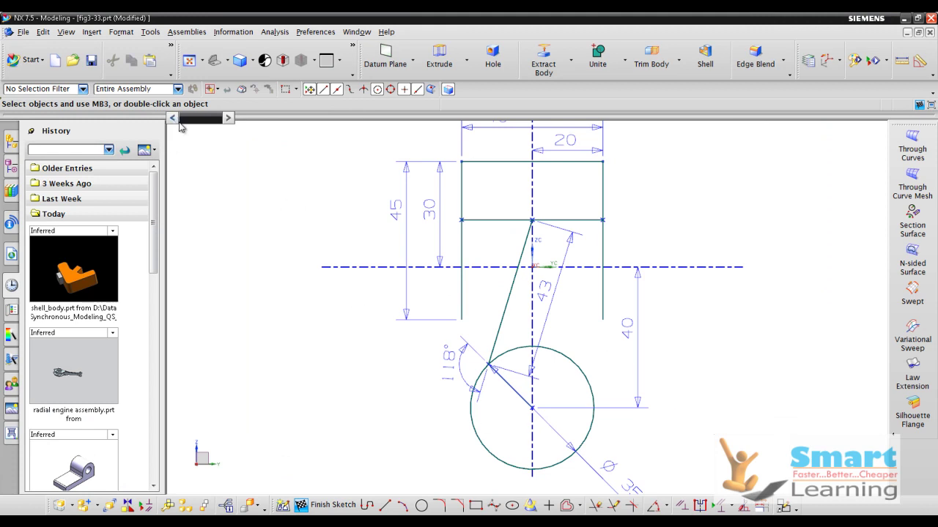
Step: Look through the Measure Distance types, then cancel without measuring
left_click(275, 31)
left_click(283, 48)
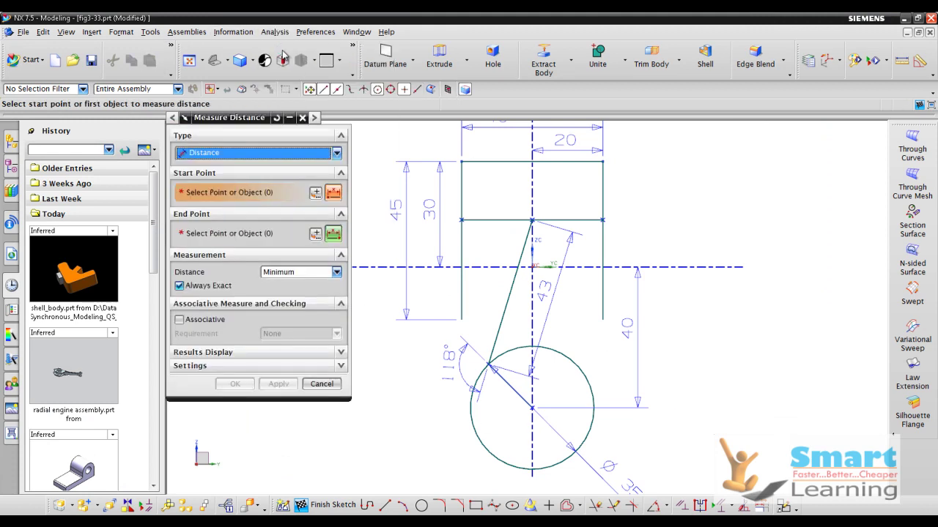
left_click(221, 154)
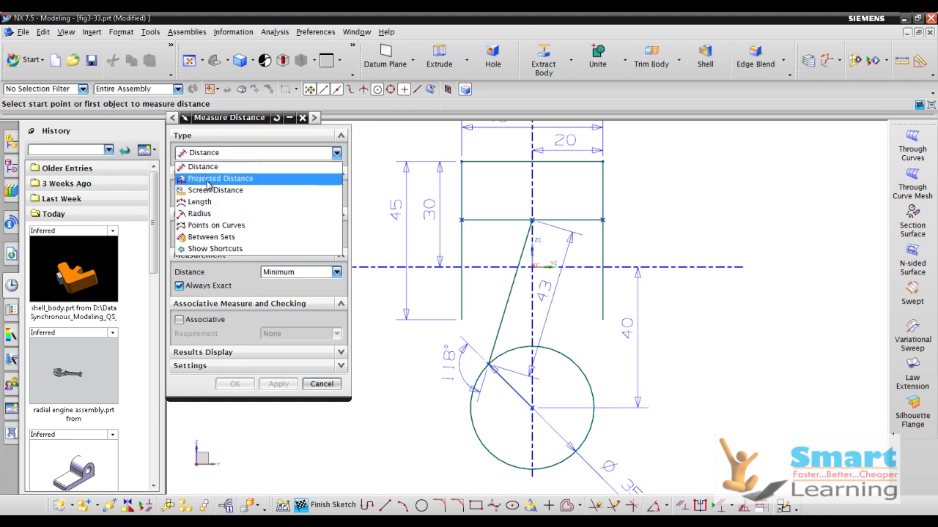
left_click(314, 384)
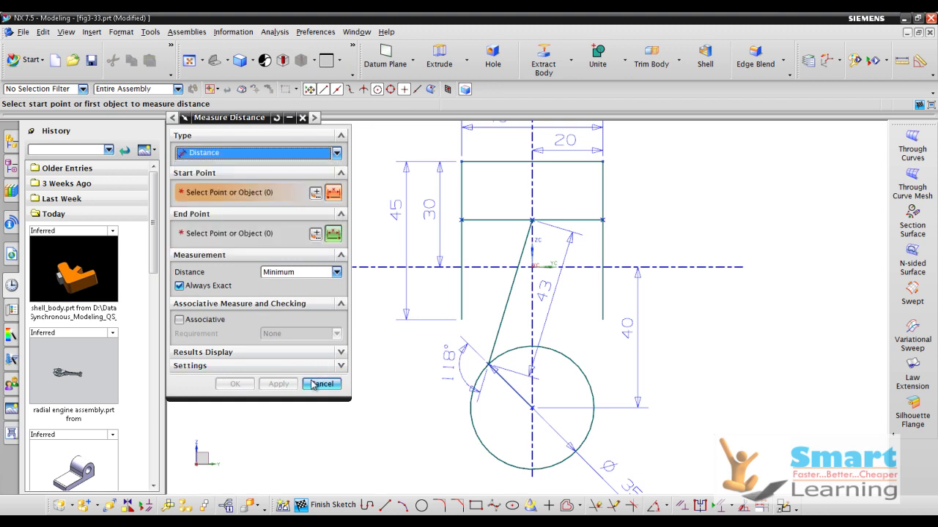
left_click(321, 384)
Step: Measure the angle between the slanted and horizontal lines, reading 73 degrees
left_click(275, 31)
left_click(300, 60)
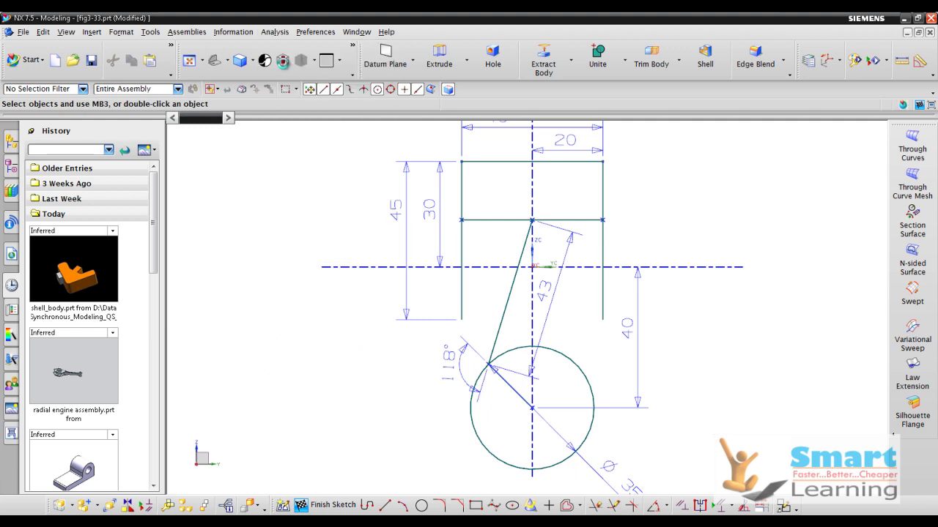
left_click(507, 309)
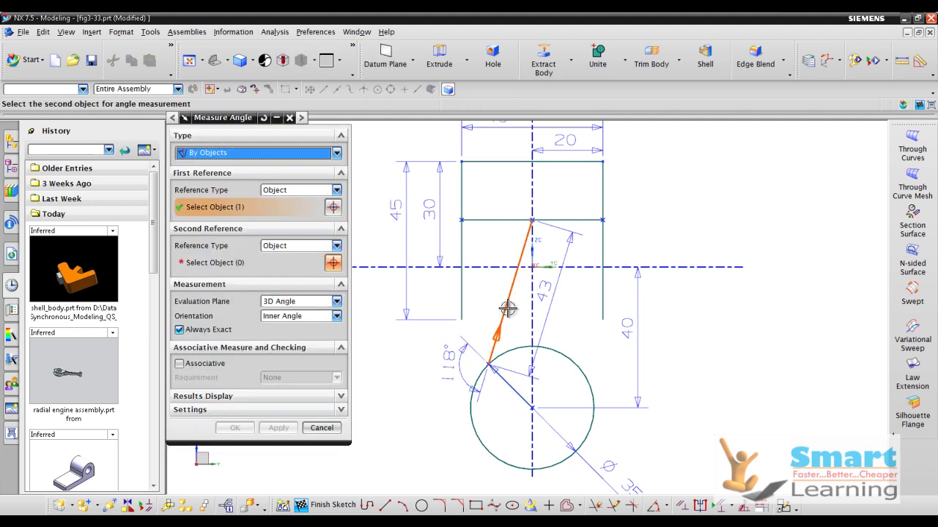
left_click(509, 220)
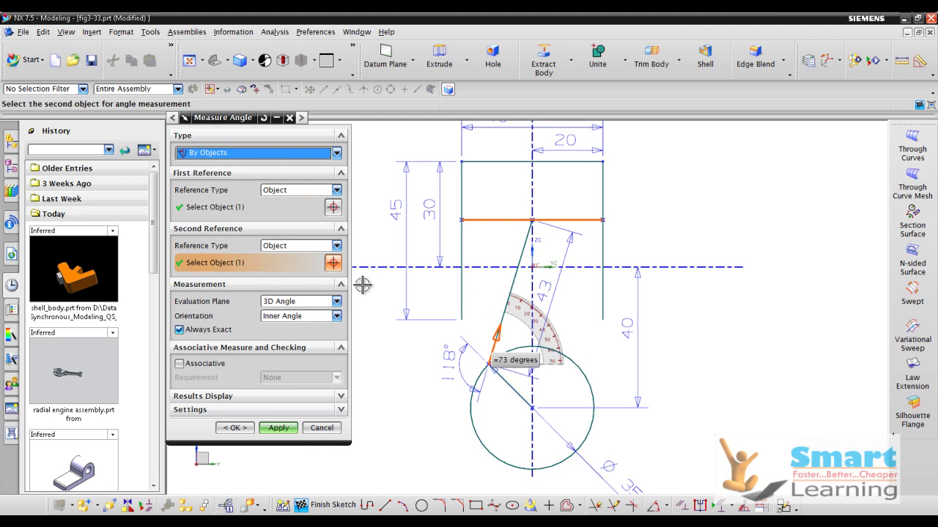
Step: Set the evaluation plane to True Angle for 107 degrees, then return to the PDF
left_click(286, 306)
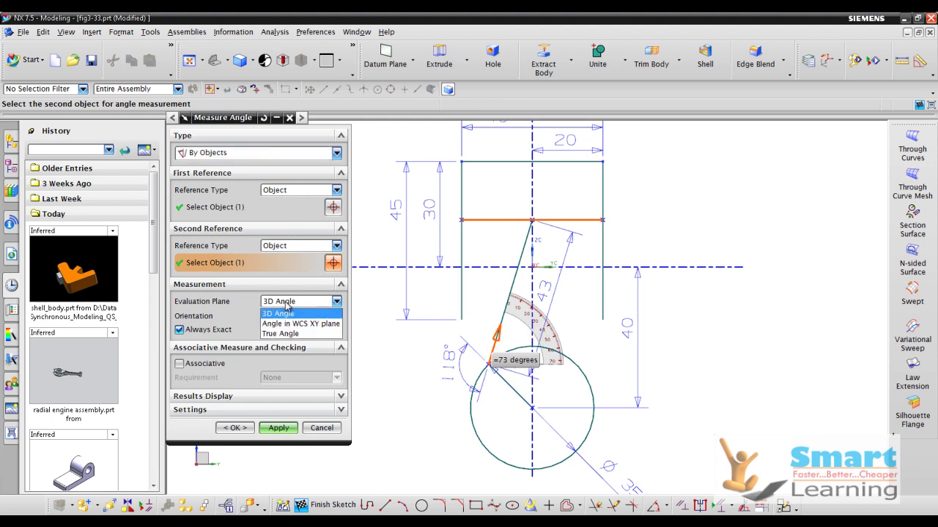
left_click(280, 334)
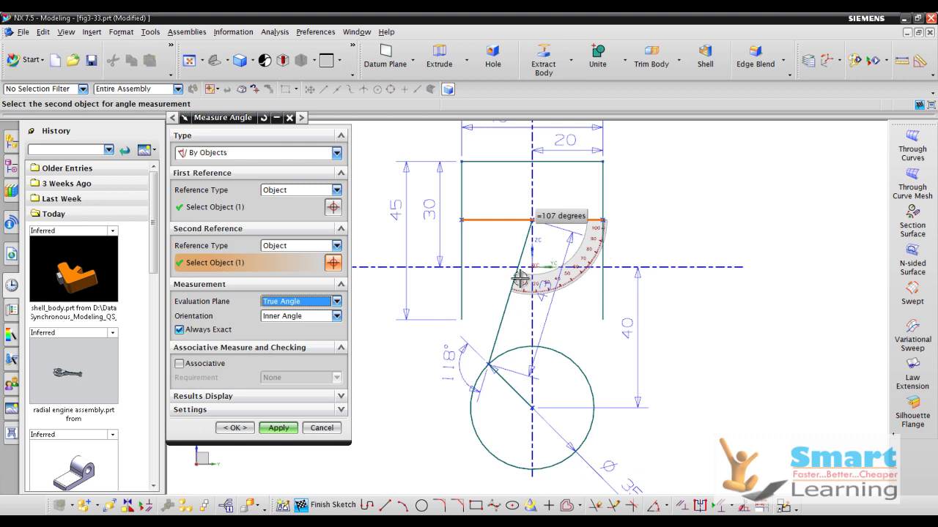
left_click(321, 428)
left_click(479, 511)
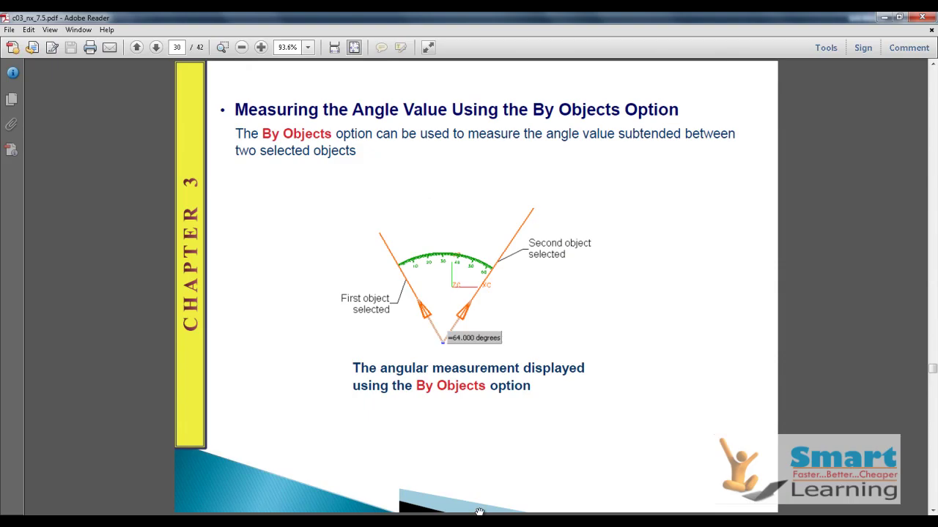